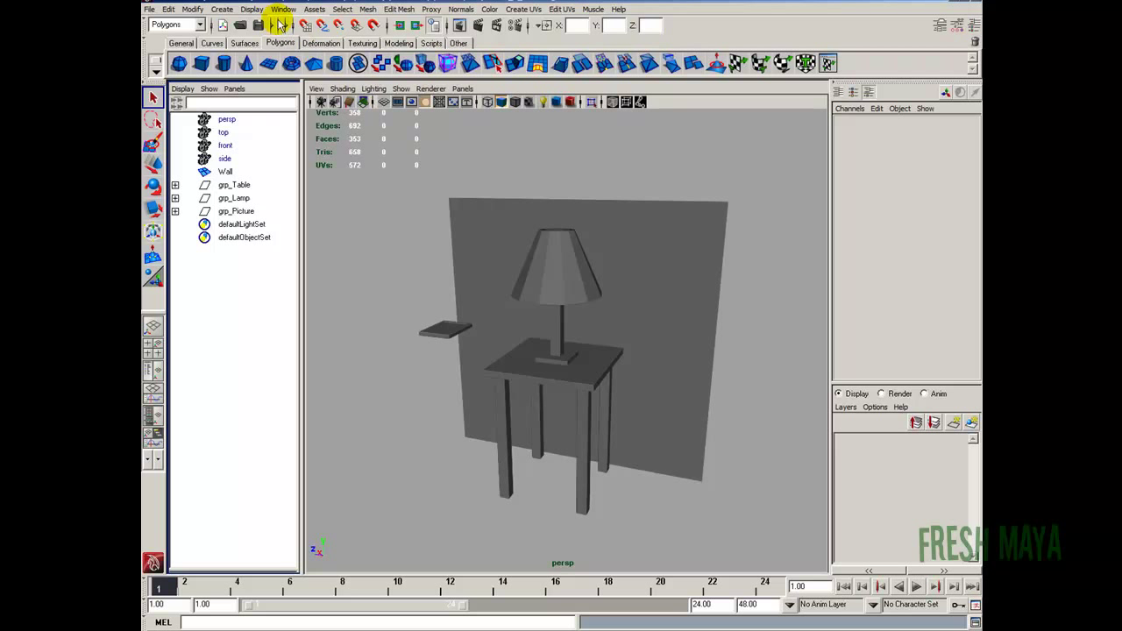
Open the Hypershade and move its window clear of the right half of the scene
left_click(283, 11)
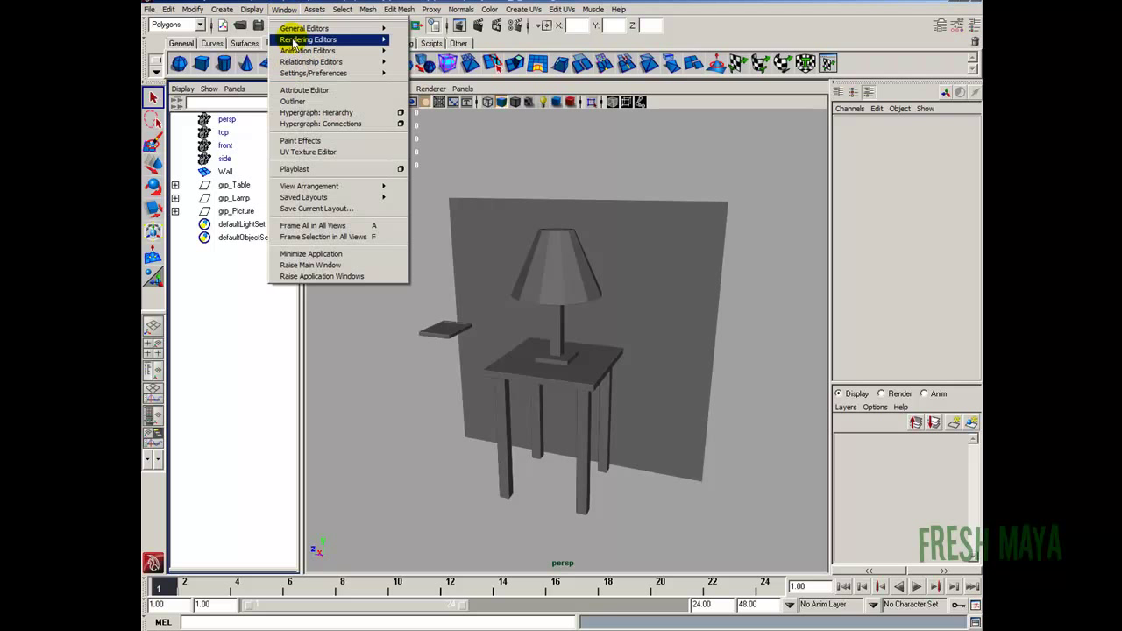
mouse_move(383, 40)
left_click(414, 68)
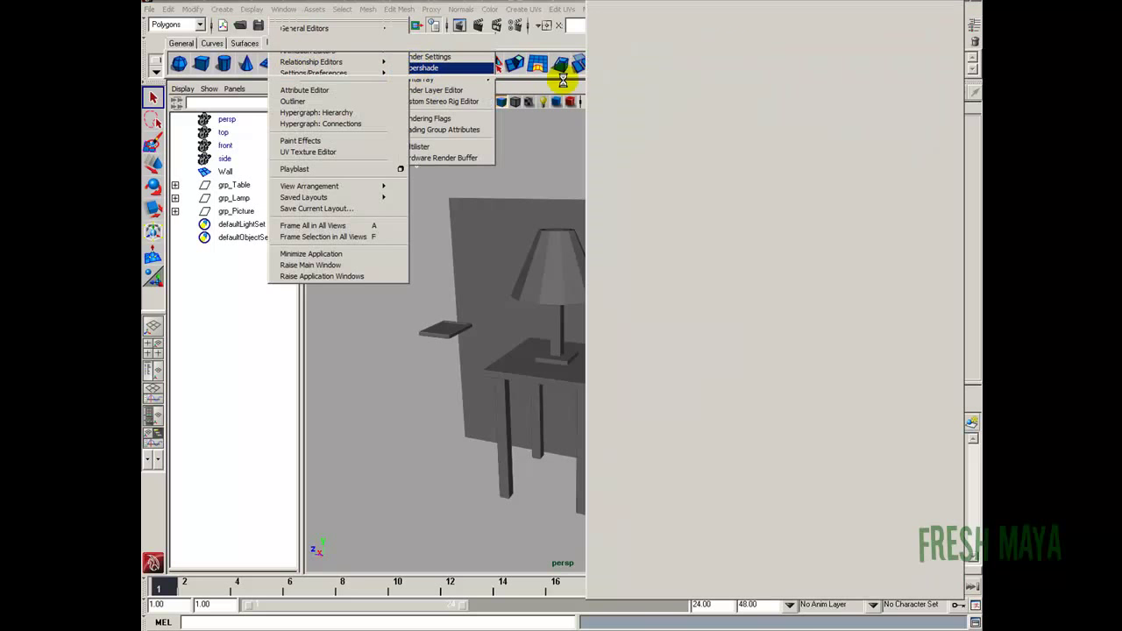
left_click_drag(681, 12, 358, 11)
Create a Lambert material and rename it shdr_Checkered
left_click(241, 147)
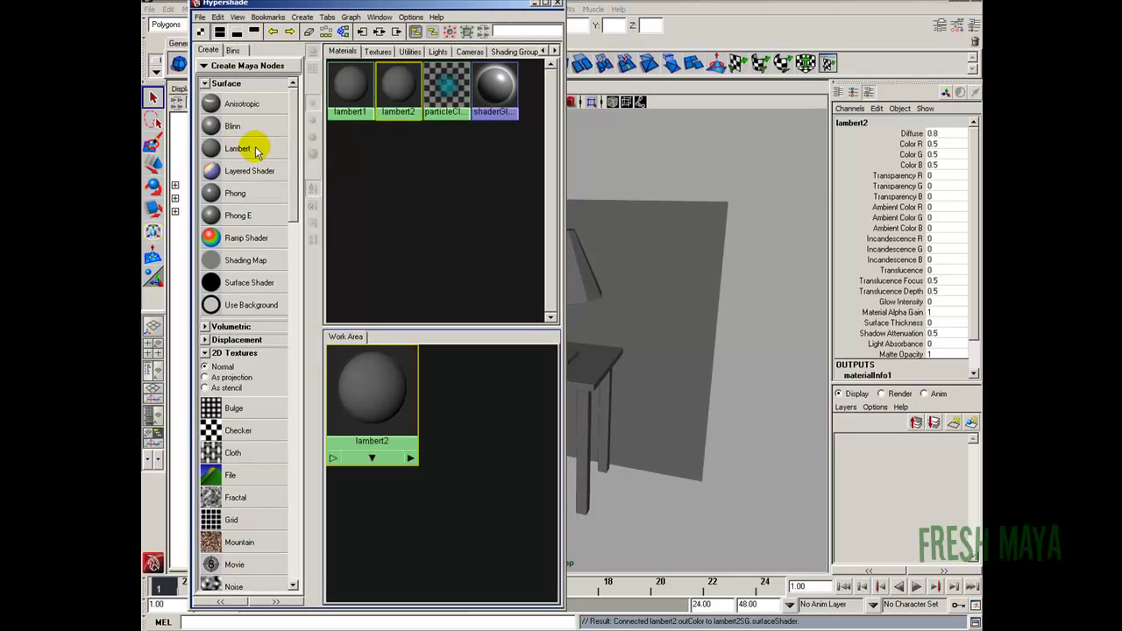
left_click_drag(369, 388, 432, 415)
right_click_drag(432, 415, 413, 526)
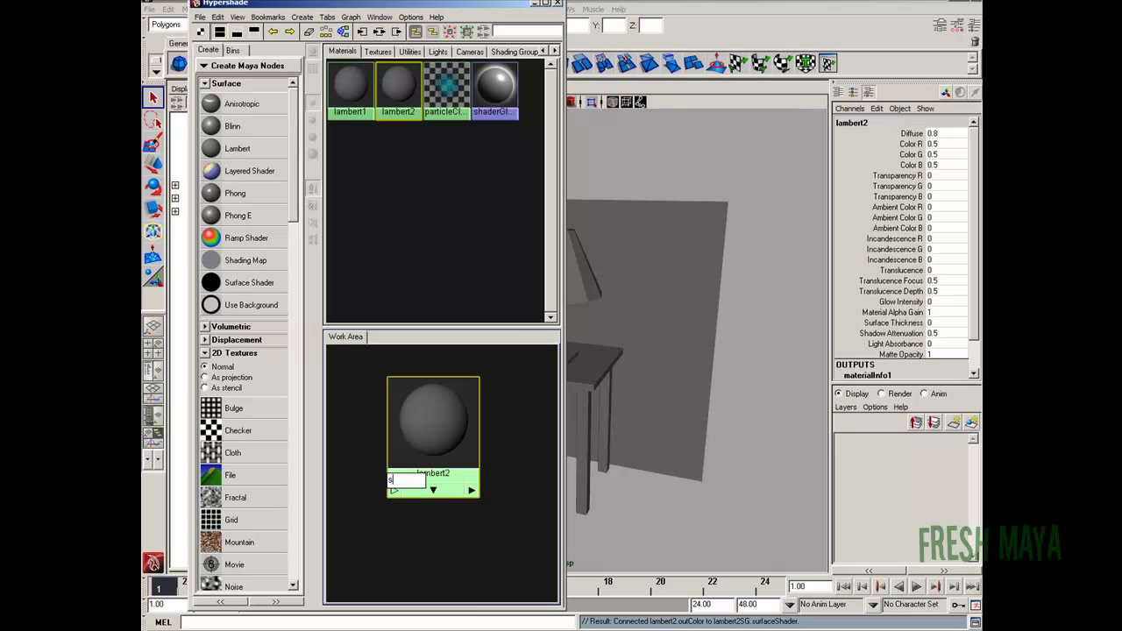
type("shdr_Checkered")
key("Return")
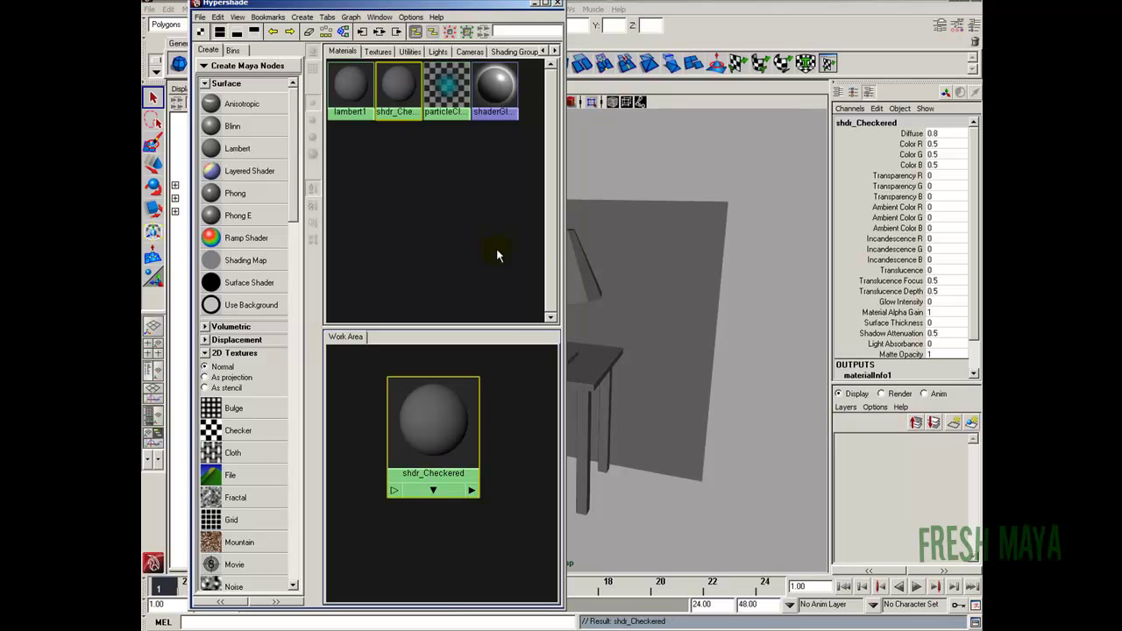
Create a File texture node and arrange it and its placement node beside the shdr_Checkered material in the work area
scroll(462, 454, "down", 2)
left_click_drag(449, 451, 524, 381)
left_click_drag(295, 163, 296, 217)
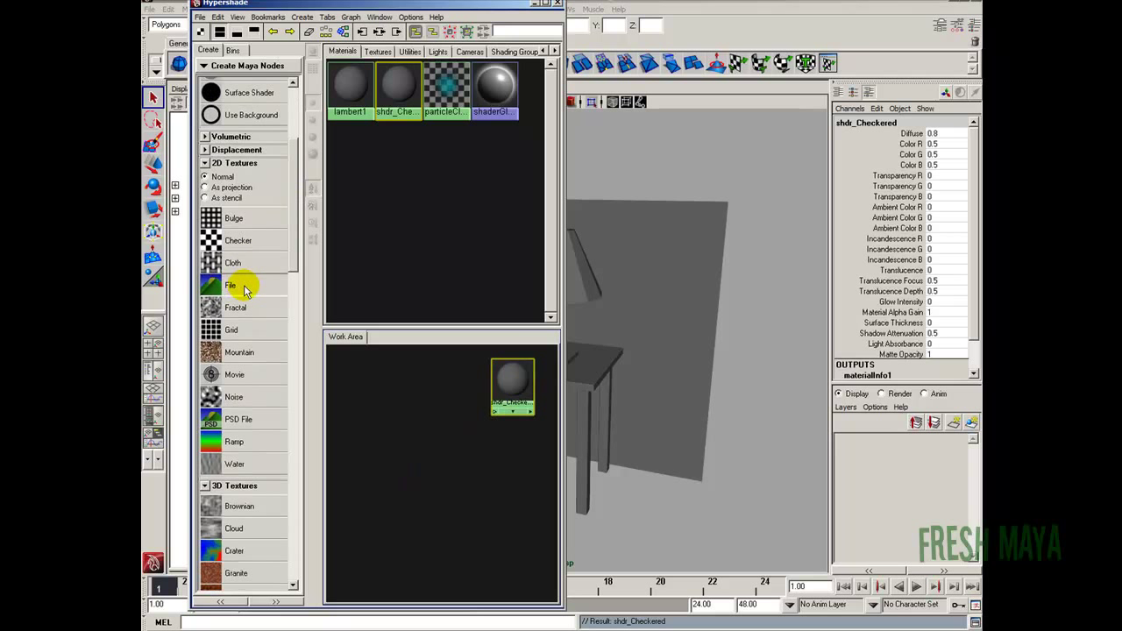
left_click(245, 290)
left_click_drag(410, 506, 448, 393)
left_click_drag(364, 502, 439, 392)
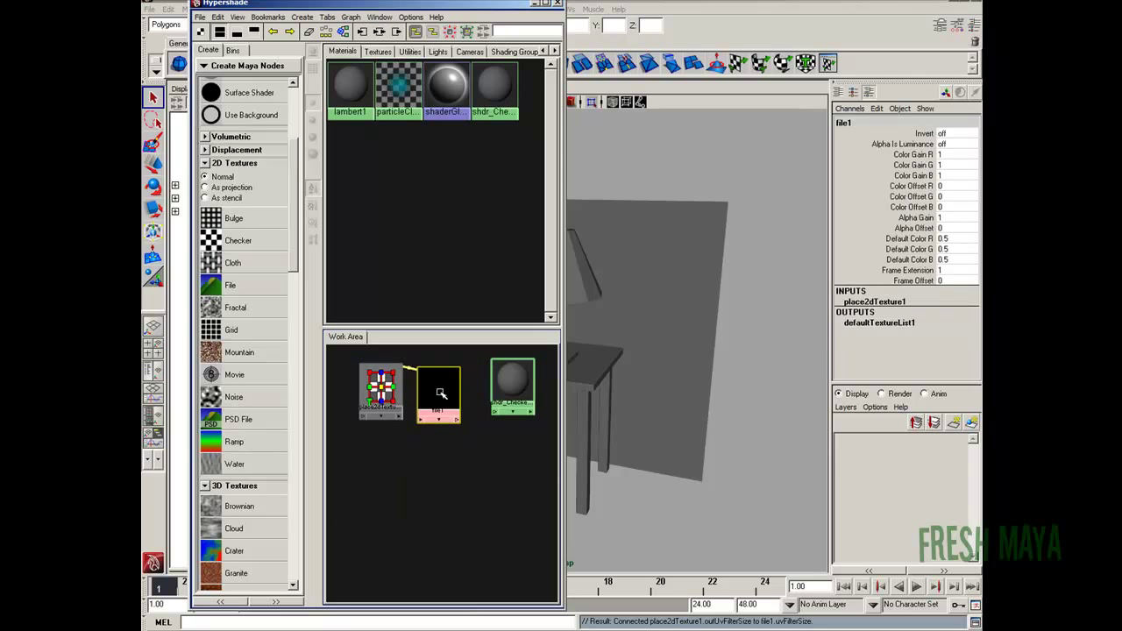
Load CheckerPattern_1024x1024 from the sourceimages folder as the file texture's image
double_click(439, 393)
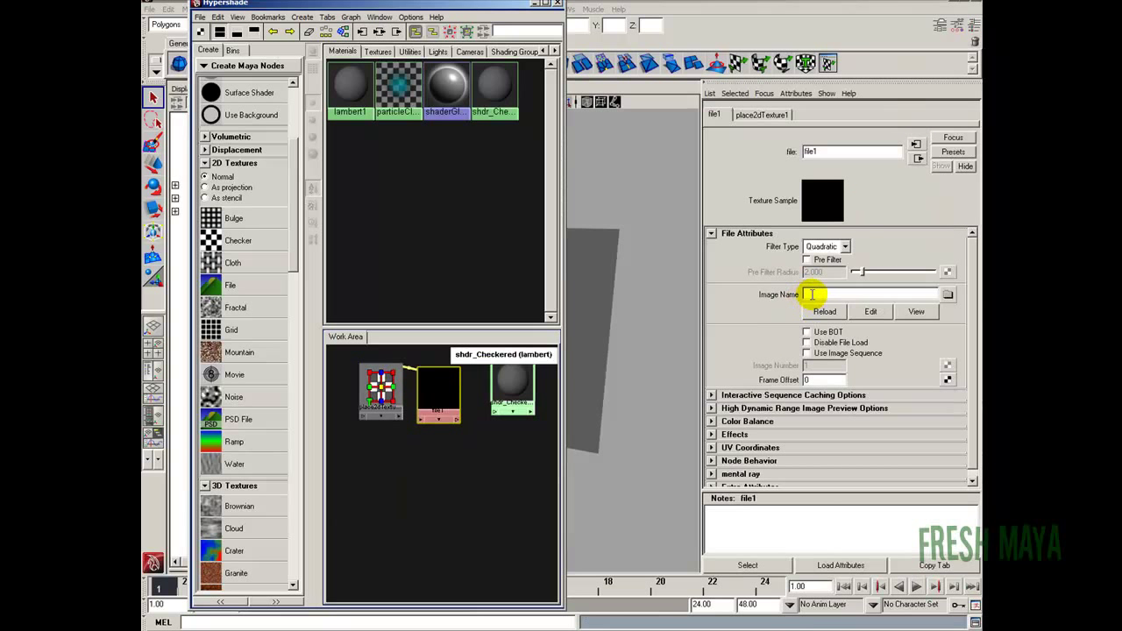
left_click(948, 296)
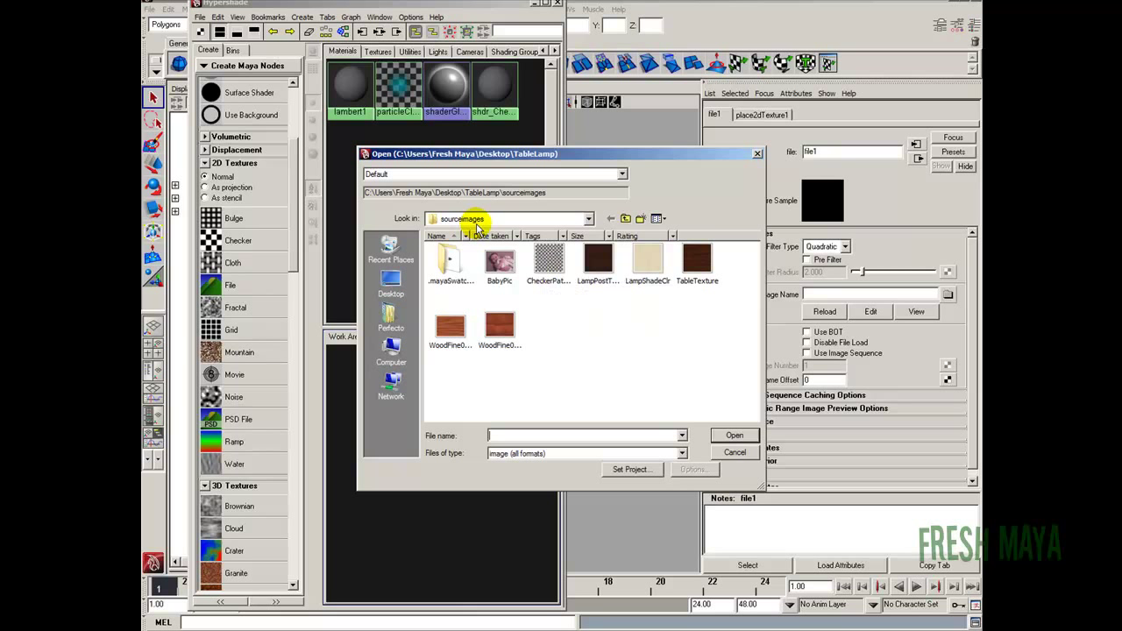
left_click(550, 274)
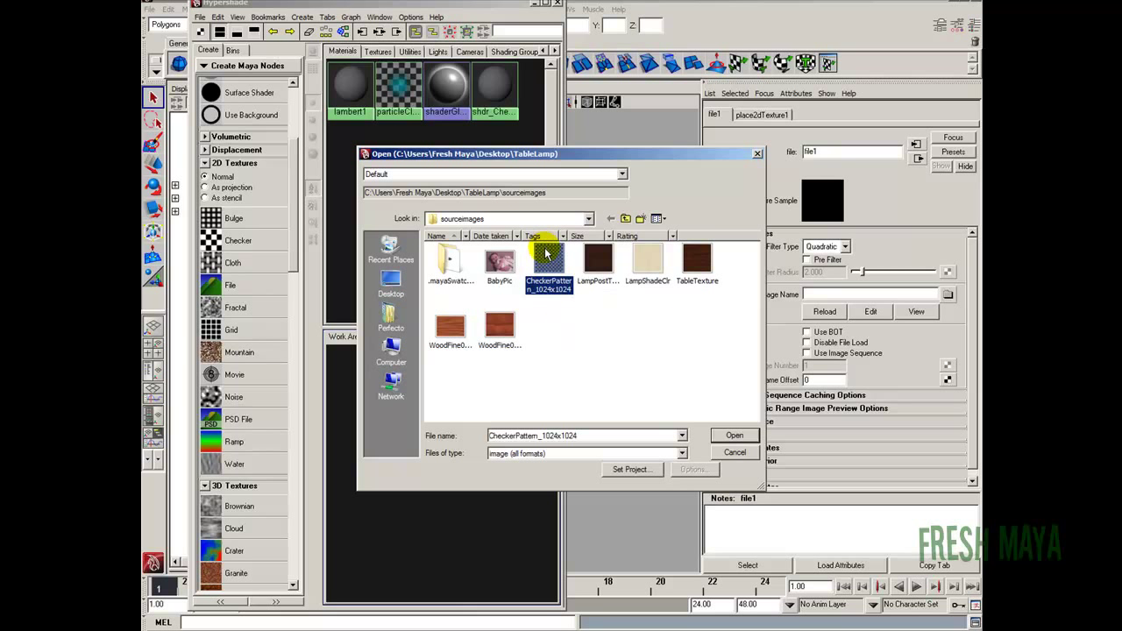
left_click(728, 435)
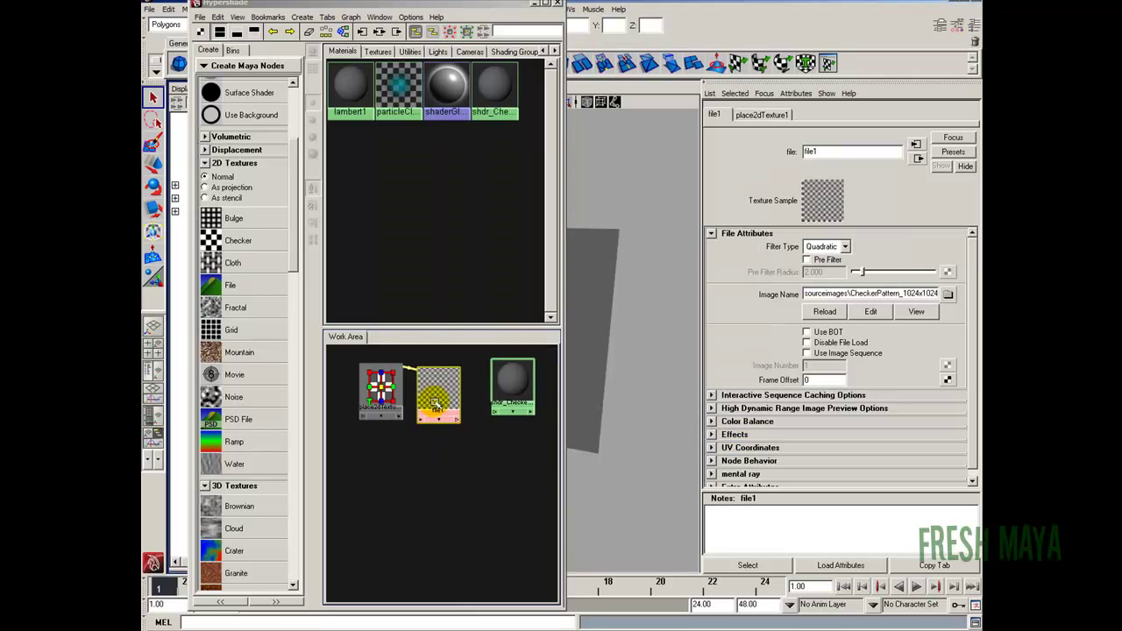
Connect the checker file texture to the color attribute of the shdr_Checkered material
middle_click_drag(425, 394, 520, 395)
left_click_drag(520, 395, 513, 395)
middle_click_drag(445, 391, 508, 395)
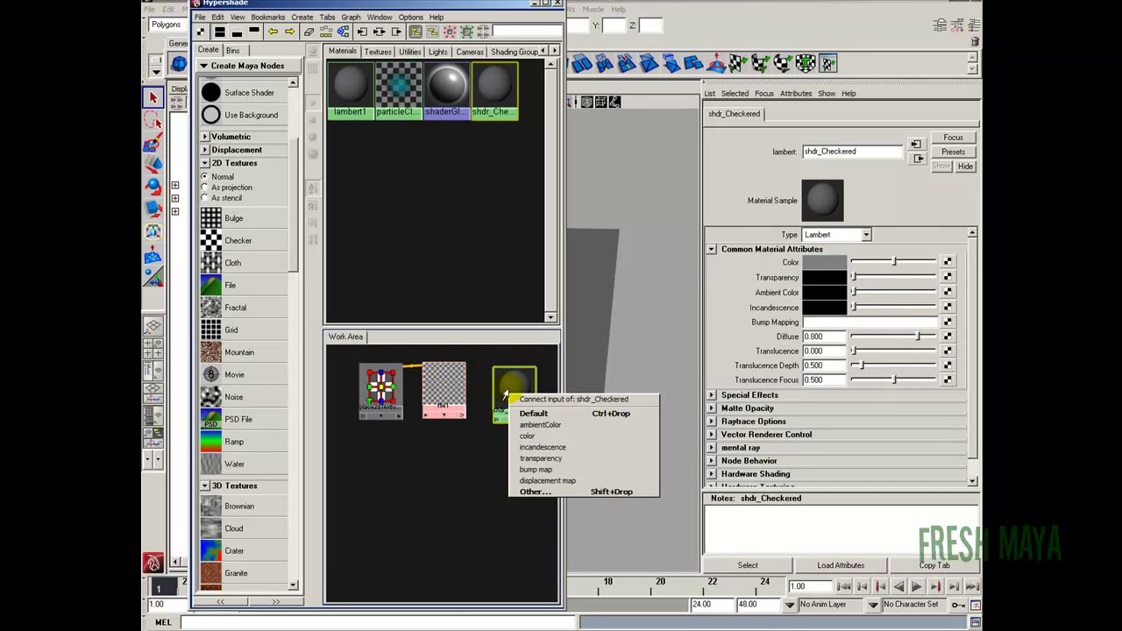
left_click(532, 437)
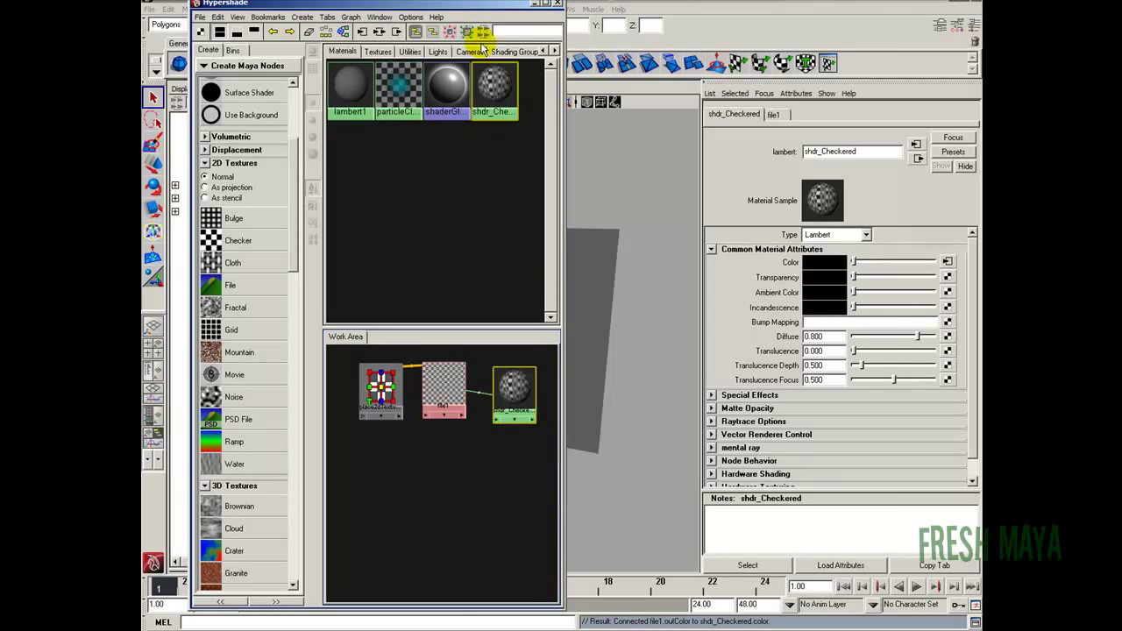
Assign the shdr_Checkered material to the wall, table, lamp and picture, and close the Hypershade
left_click_drag(437, 5, 840, 0)
left_click_drag(424, 295, 394, 306, "alt")
left_click_drag(311, 190, 541, 471)
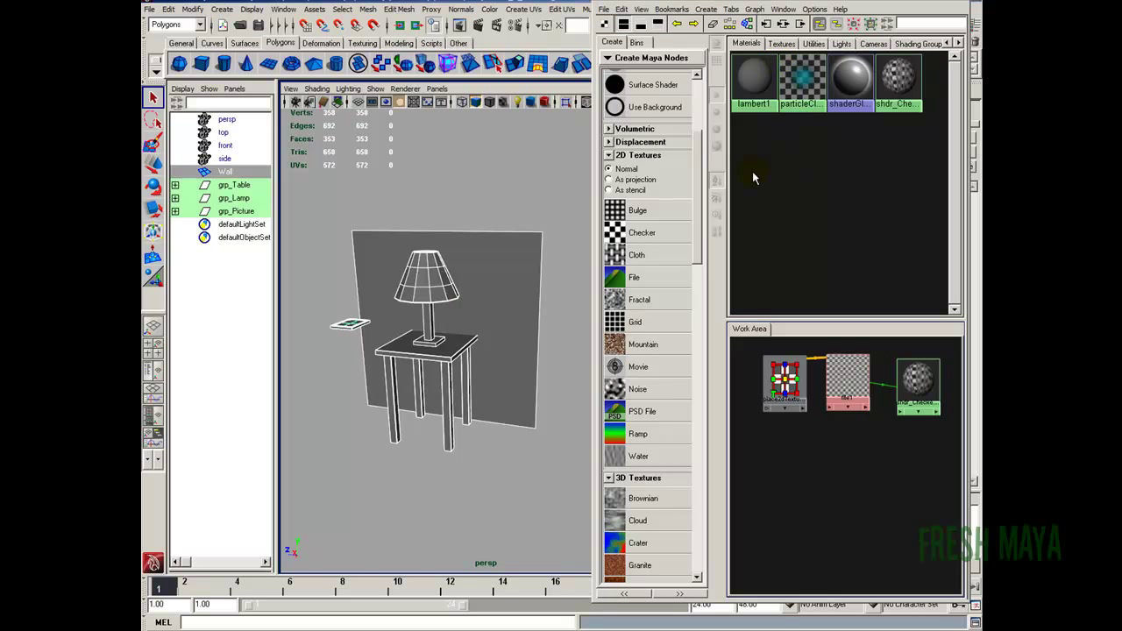
right_click(916, 390)
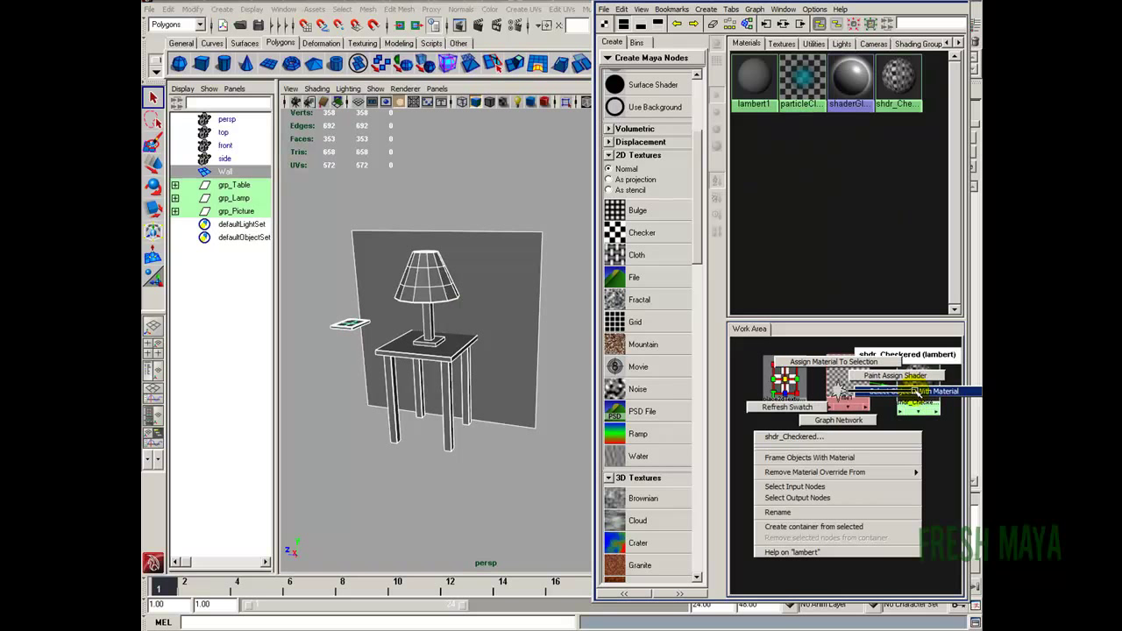
left_click(832, 362)
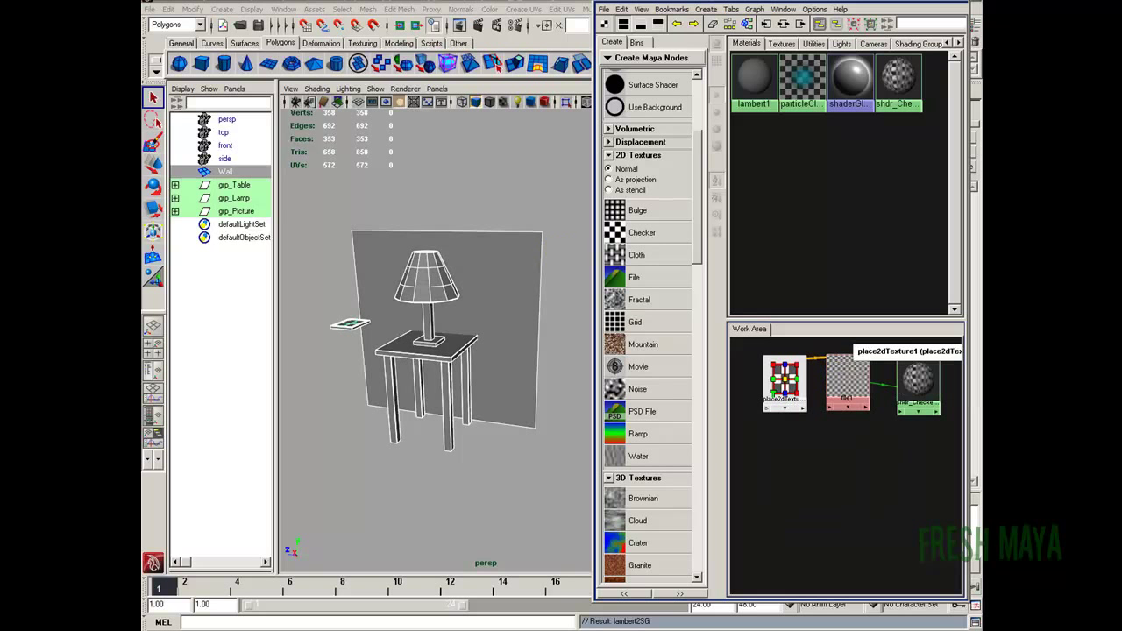
left_click(958, 1)
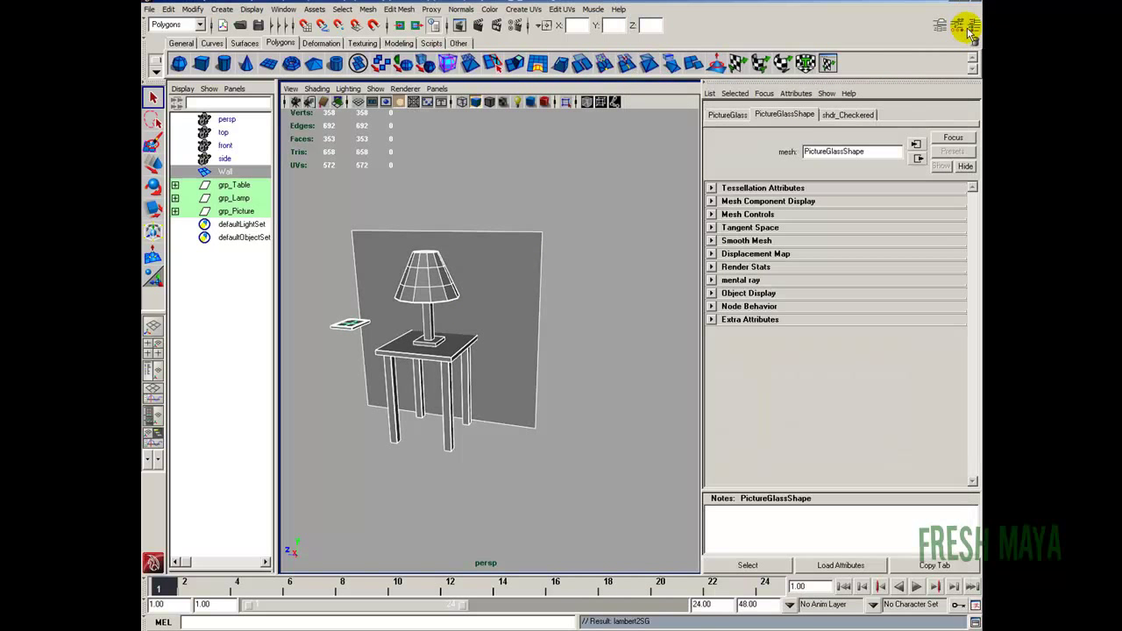
Maximize the perspective view beside the channel box and display the scene textured with wireframe on shaded
left_click(973, 25)
left_click(153, 326)
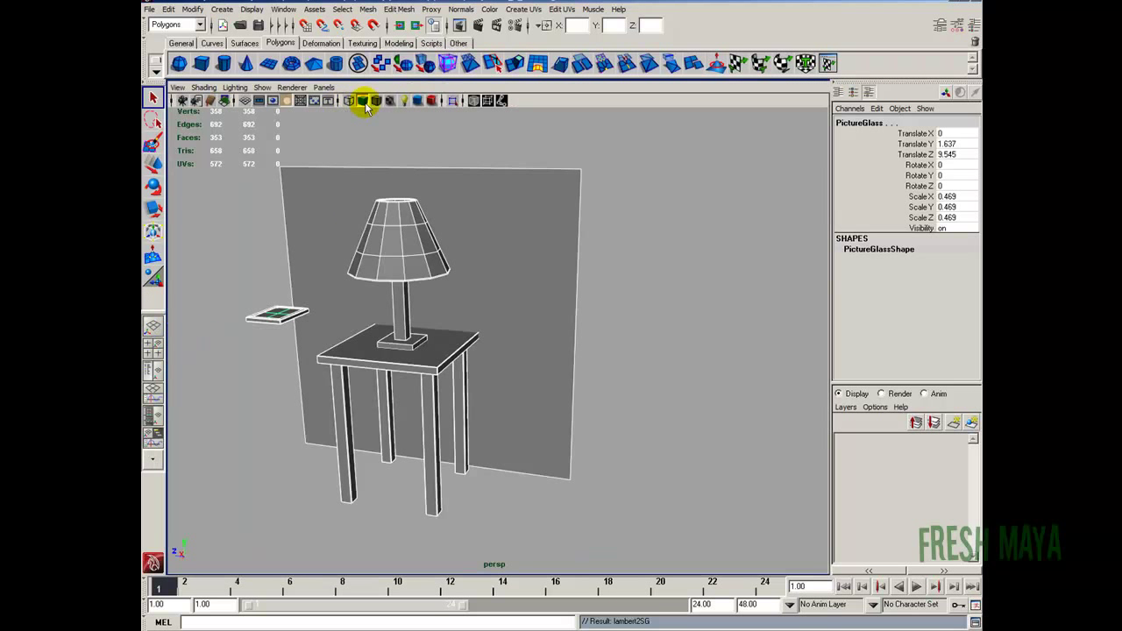
left_click(609, 258)
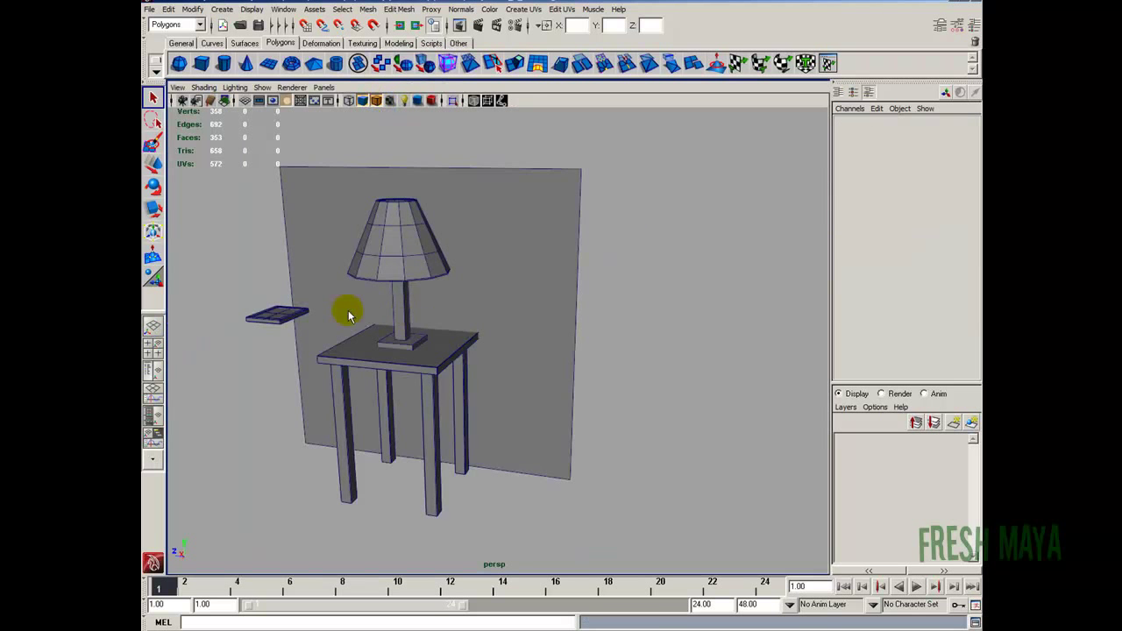
right_click_drag(401, 310, 471, 345, "alt")
left_click_drag(470, 344, 510, 313, "alt")
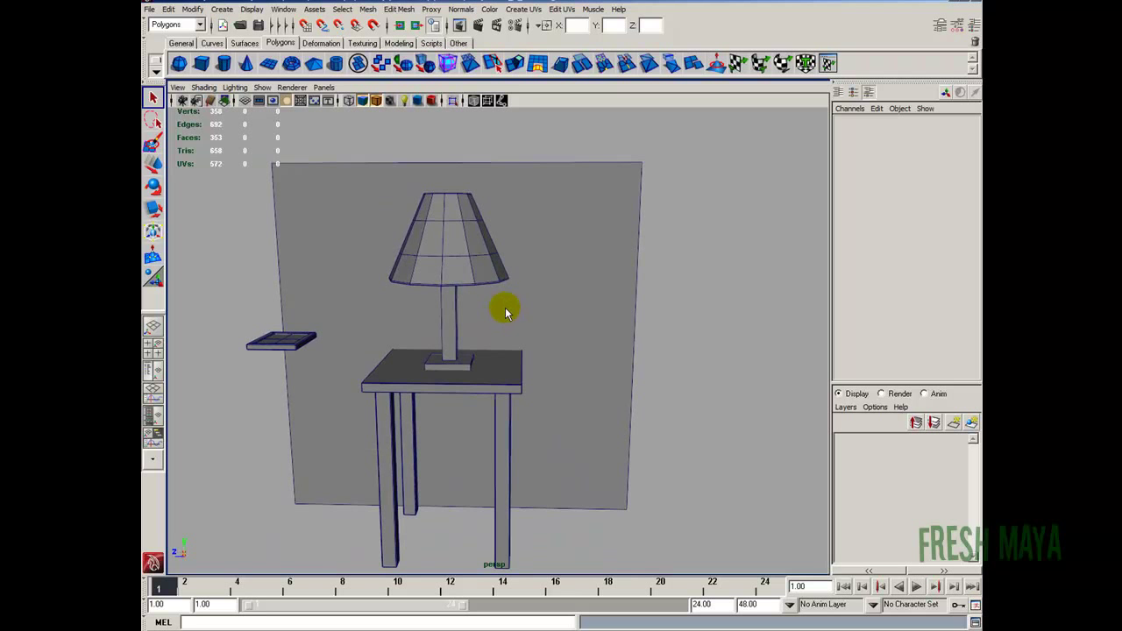
key("6")
Select the wall and examine its placement relative to the table and lamp in the perspective and front views
left_click_drag(611, 309, 465, 399, "alt")
left_click(416, 361)
left_click_drag(491, 326, 526, 301, "alt")
key("space")
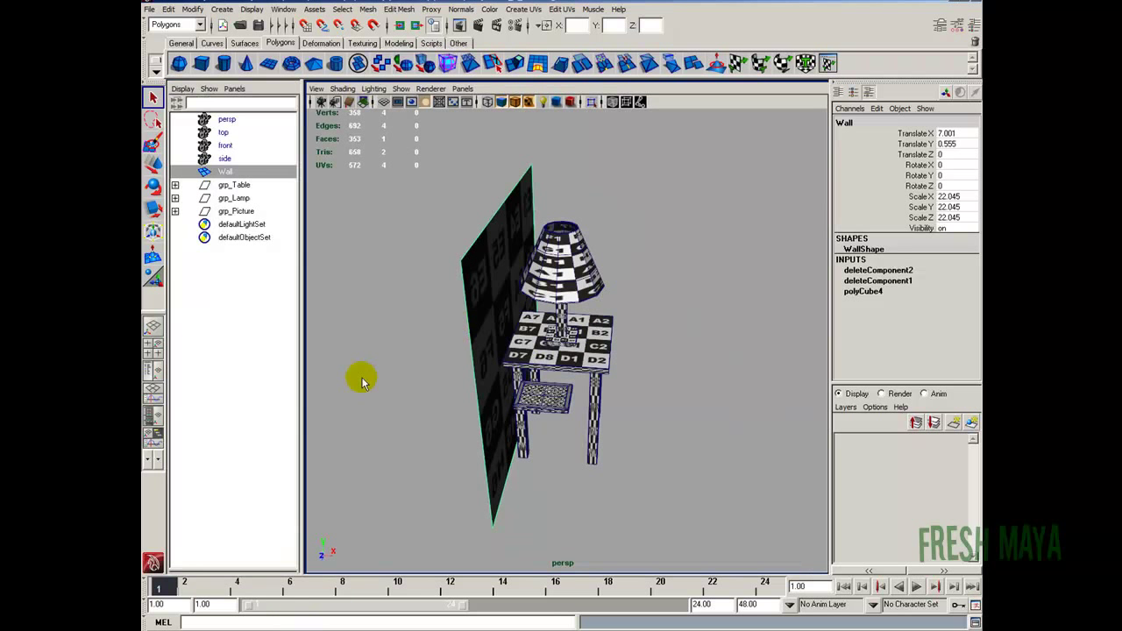
left_click(153, 343)
key("space")
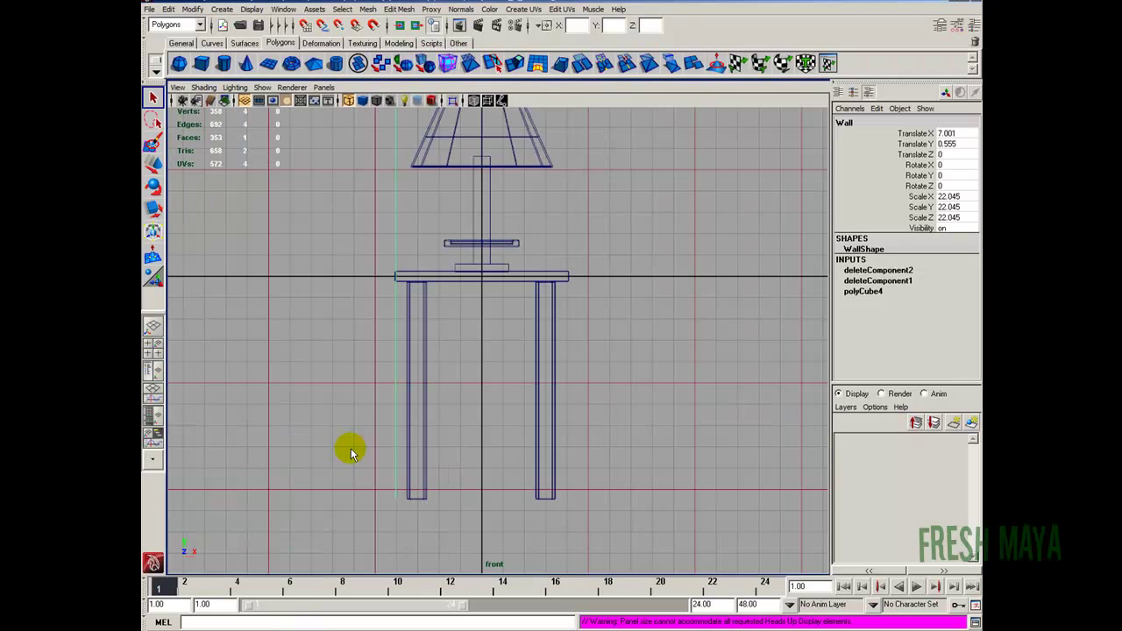
middle_click_drag(570, 251, 528, 366, "alt")
right_click_drag(528, 366, 357, 319, "alt")
left_click_drag(370, 171, 397, 237)
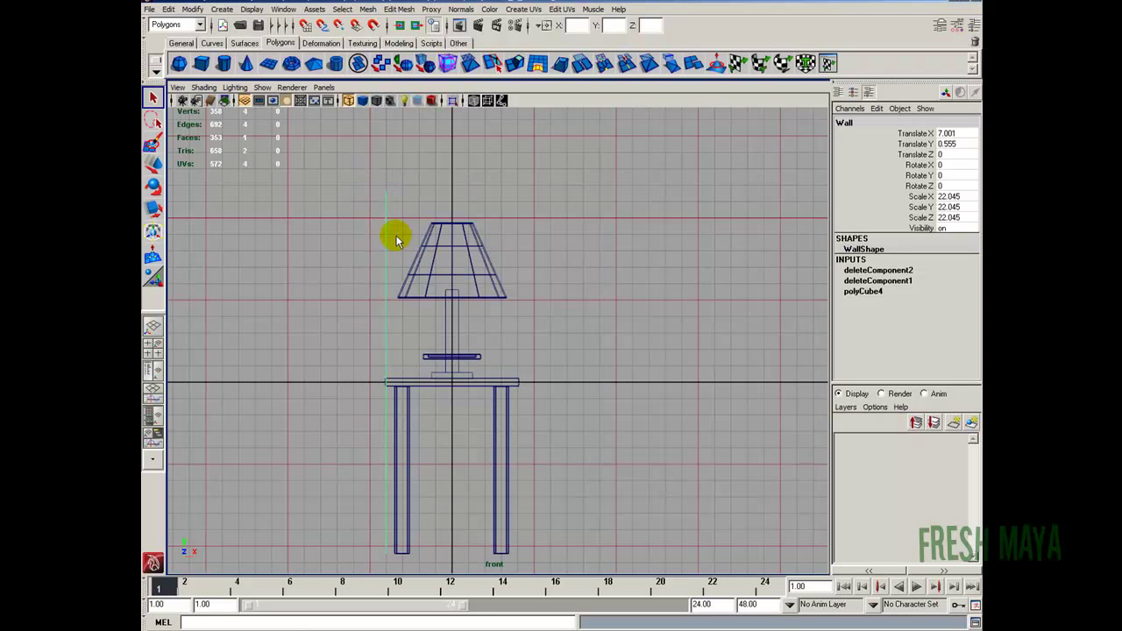
key("space")
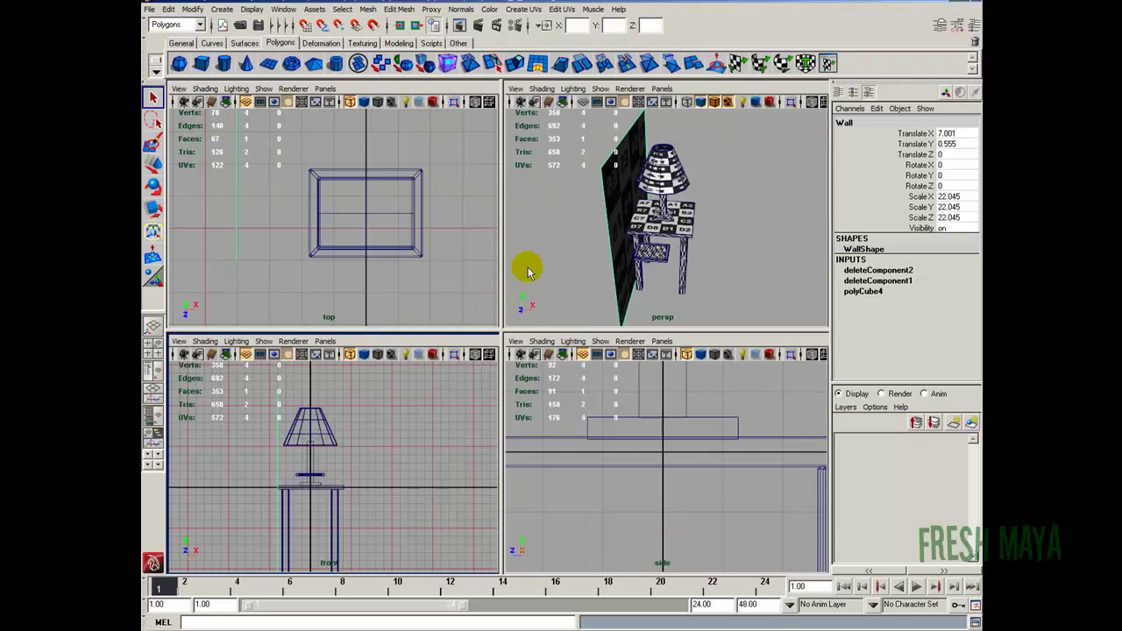
key("space")
left_click_drag(460, 396, 442, 244, "alt")
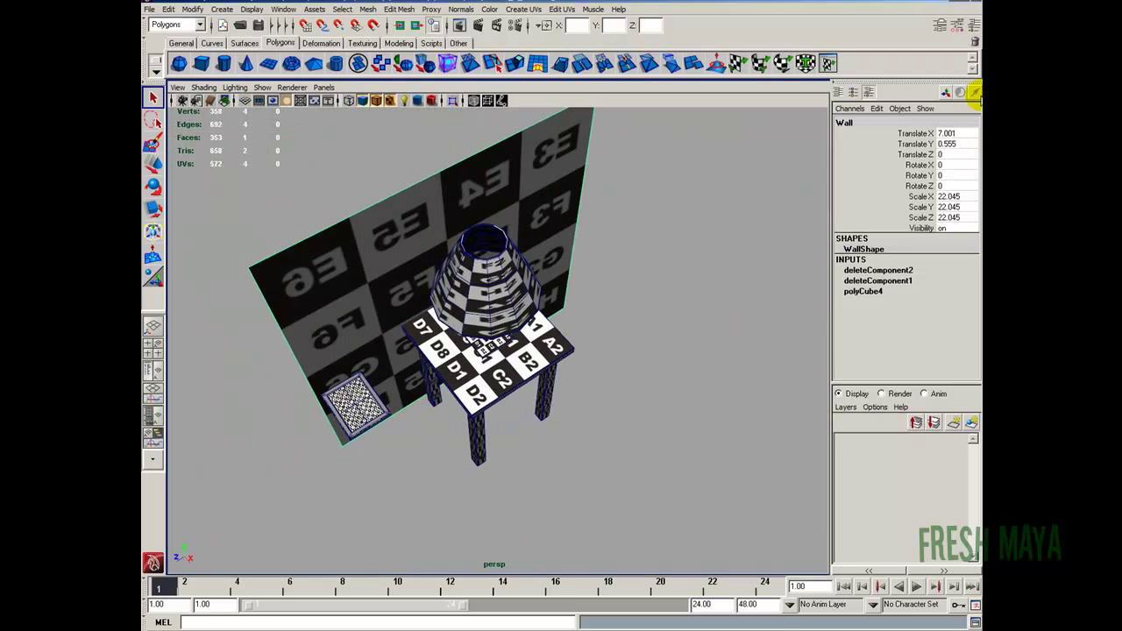
Set the wall's Rotate Y to -90
left_click(953, 174)
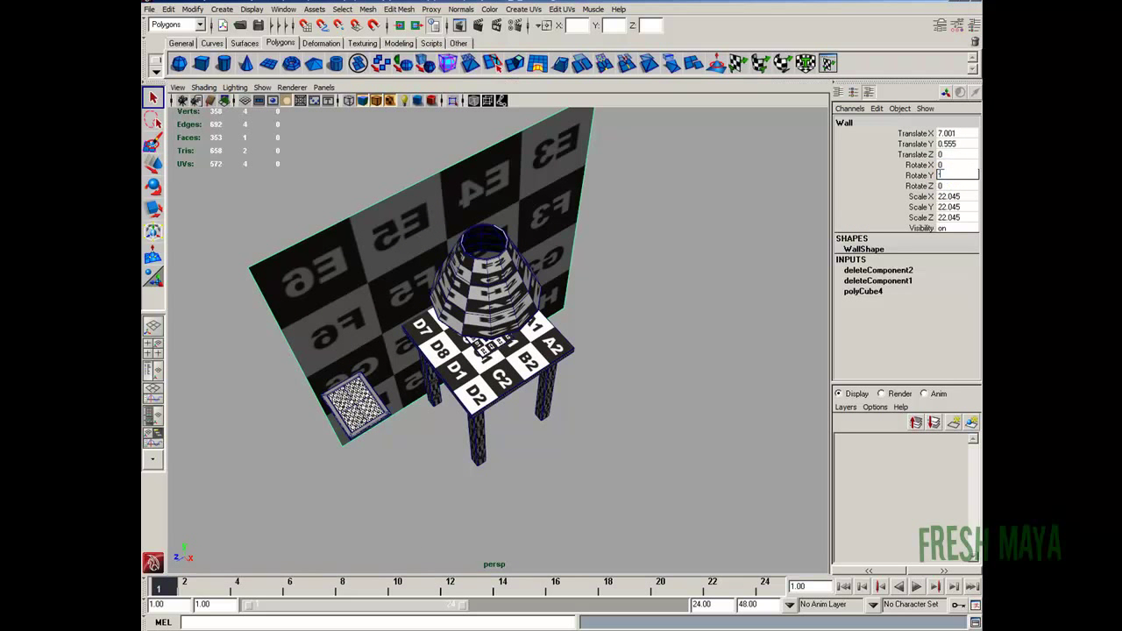
type("-90")
key("Return")
left_click(916, 175)
Move the wall in the top view to Translate X 0 so it is centred on the table
key("space")
key("space")
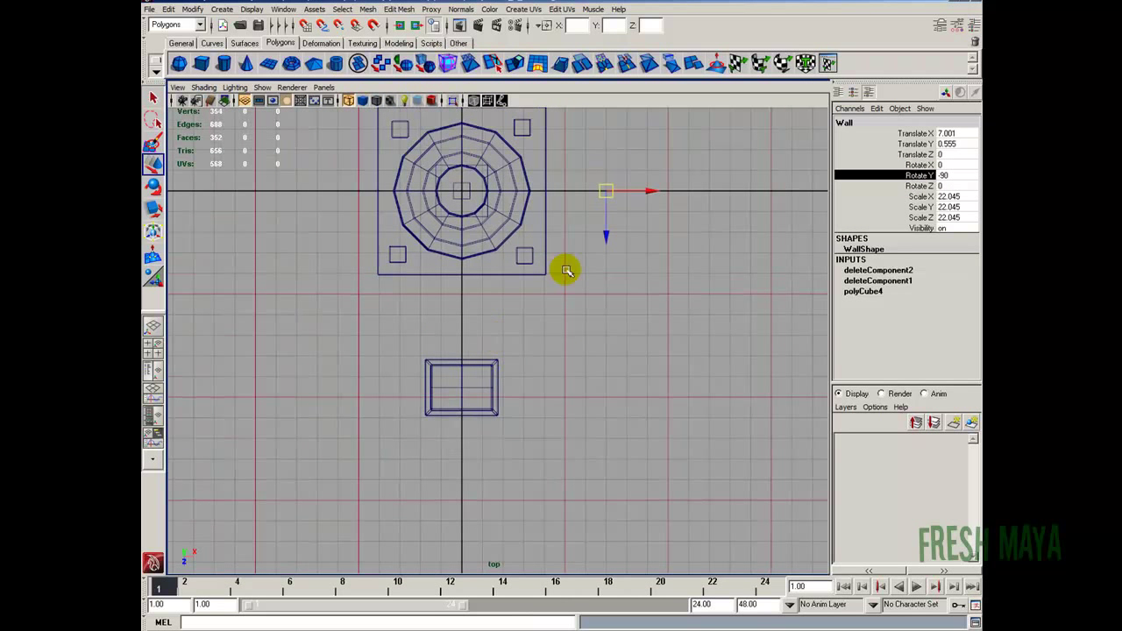
left_click_drag(649, 191, 645, 192)
middle_click_drag(447, 292, 438, 424, "alt")
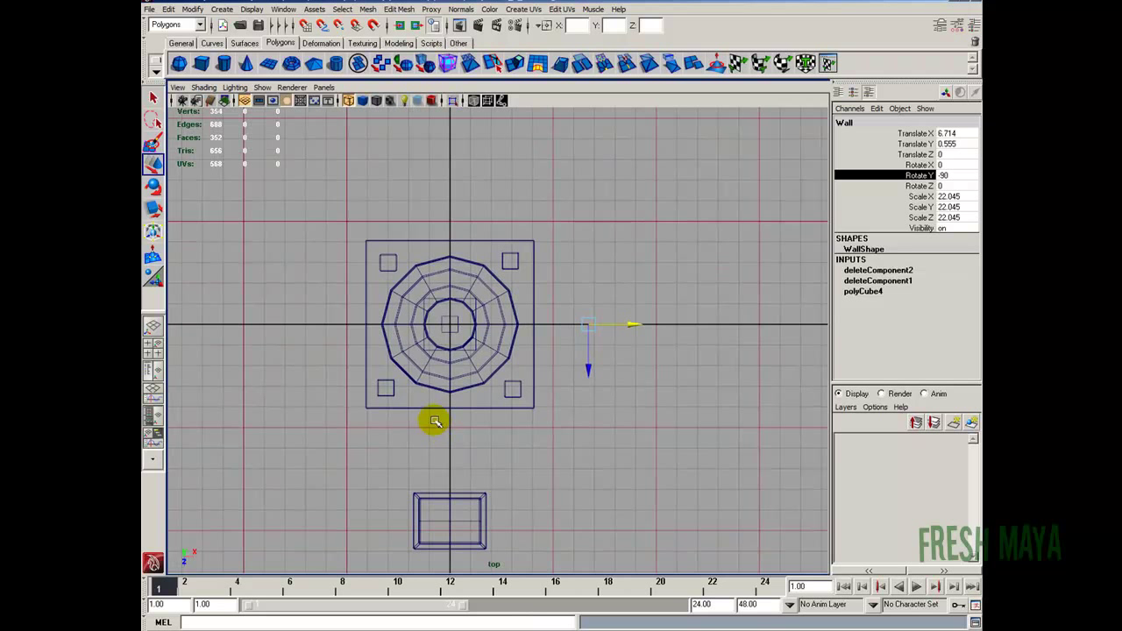
middle_click(450, 326)
middle_click_drag(575, 229, 573, 362, "alt")
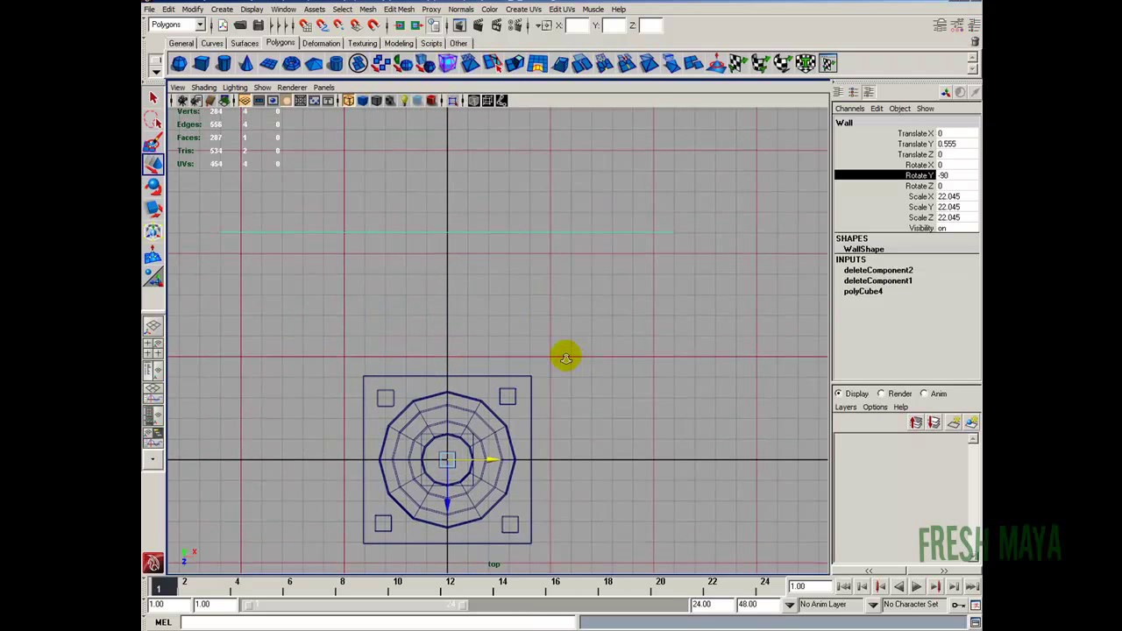
Move the wall along Z to about 6.79, just behind the table's rear edge, and deselect it in the perspective view
right_click_drag(573, 362, 471, 360, "alt")
left_click_drag(457, 445, 462, 571)
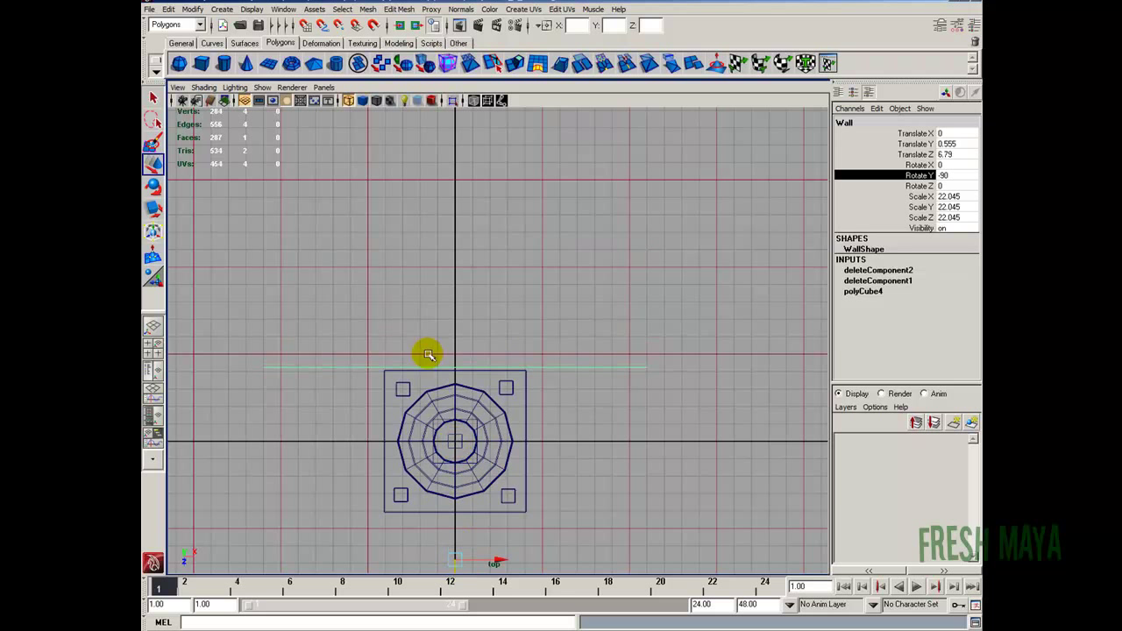
key("space")
key("space")
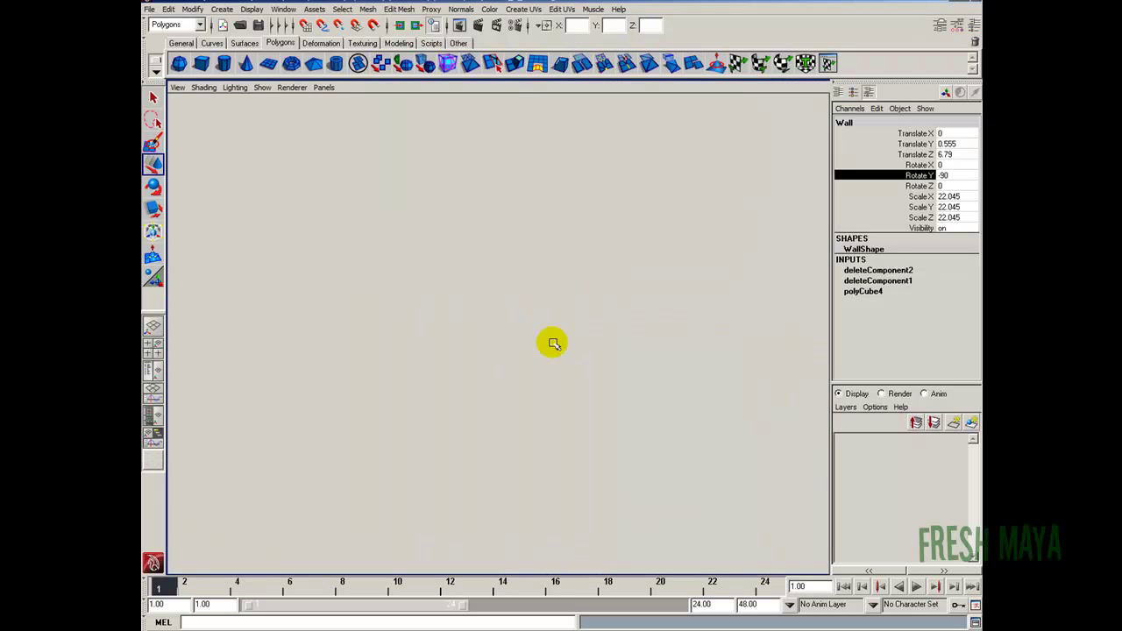
left_click(370, 316)
left_click_drag(358, 325, 220, 161, "alt")
Save the scene under the new name LampShade_2_UvMapping in the scenes folder
left_click(149, 9)
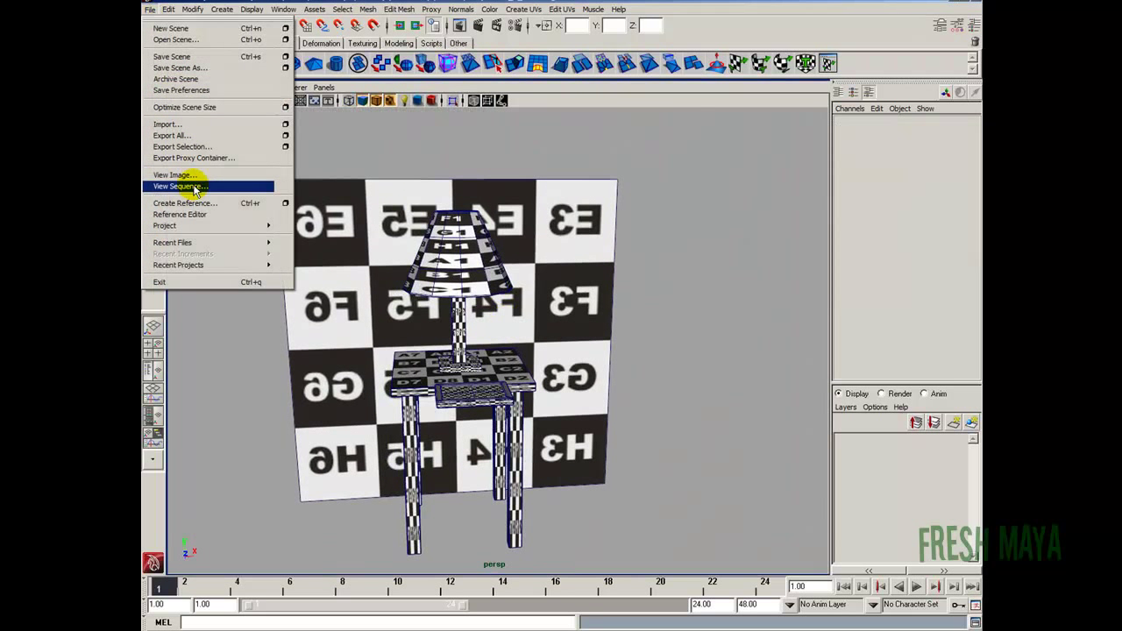
left_click(187, 65)
left_click(596, 248)
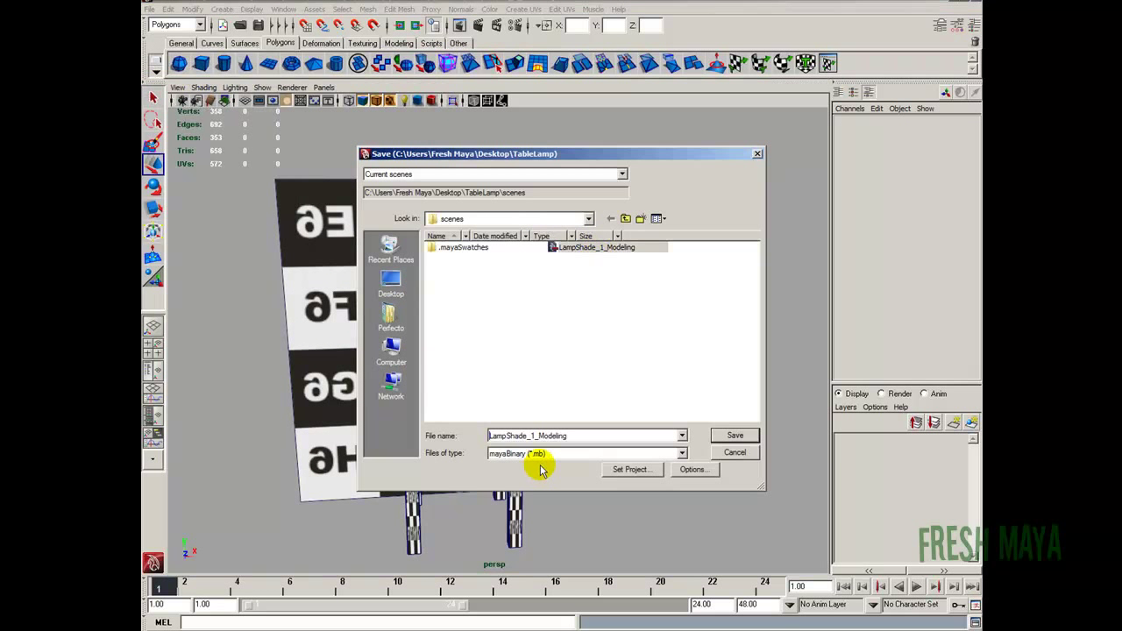
left_click(535, 430)
left_click_drag(538, 433, 578, 398)
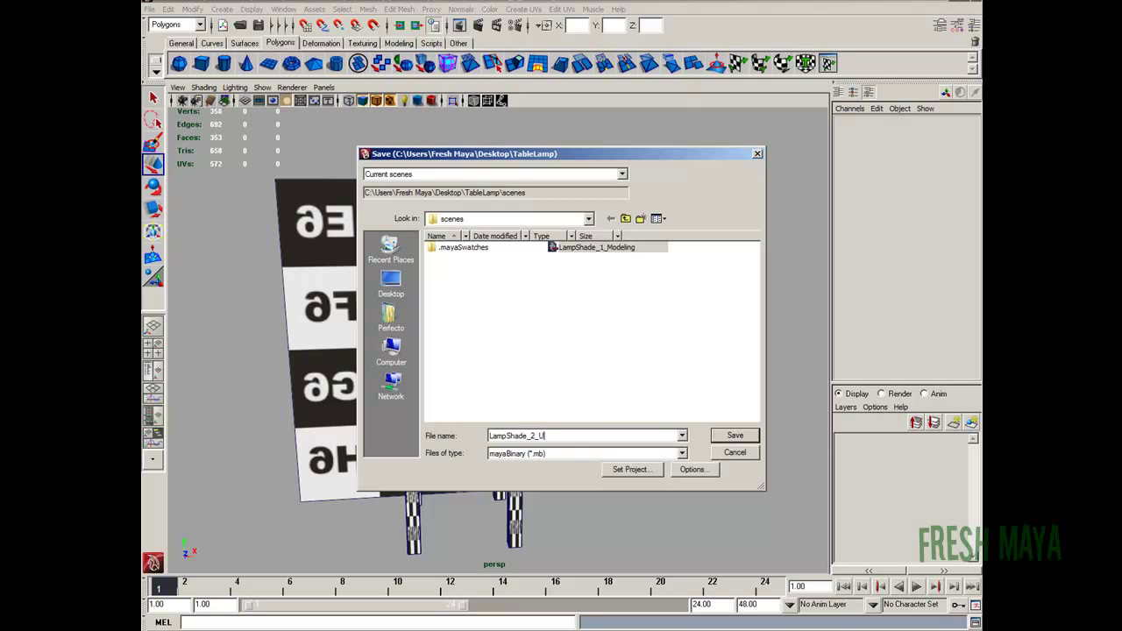
type("UvMapping")
key("Return")
Clear the selection and create a new empty display layer
left_click_drag(242, 287, 536, 301, "alt")
right_click_drag(534, 300, 401, 306, "alt")
left_click_drag(401, 306, 445, 322, "alt")
left_click(504, 232)
left_click_drag(504, 232, 624, 295, "alt")
left_click(652, 249)
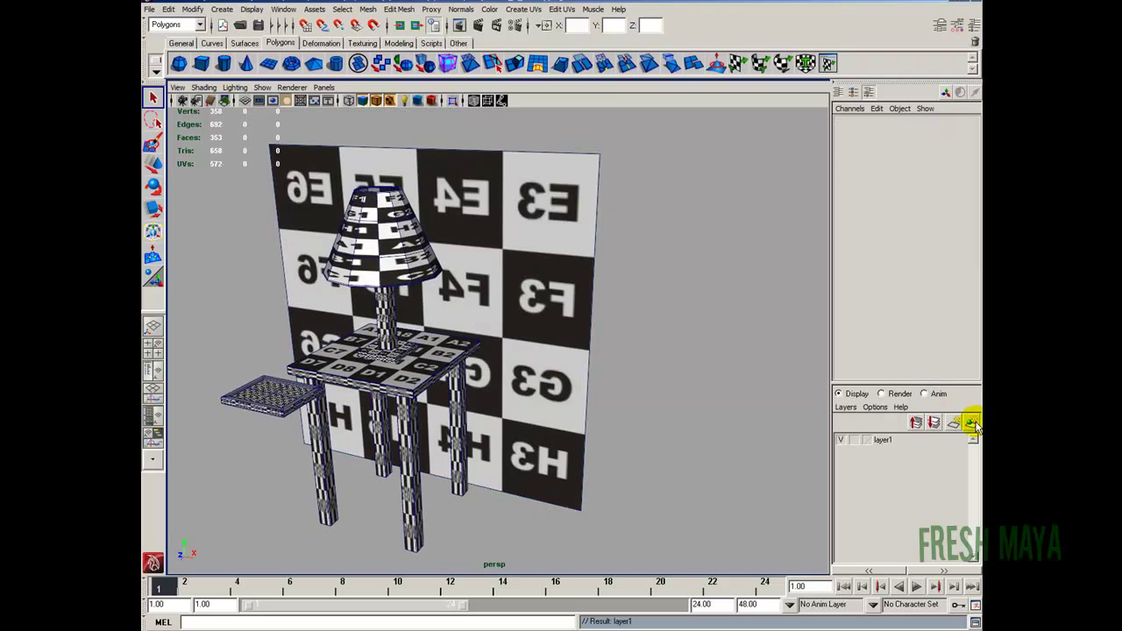
Rename the new display layer lyr_Mapped and switch off its visibility
double_click(882, 440)
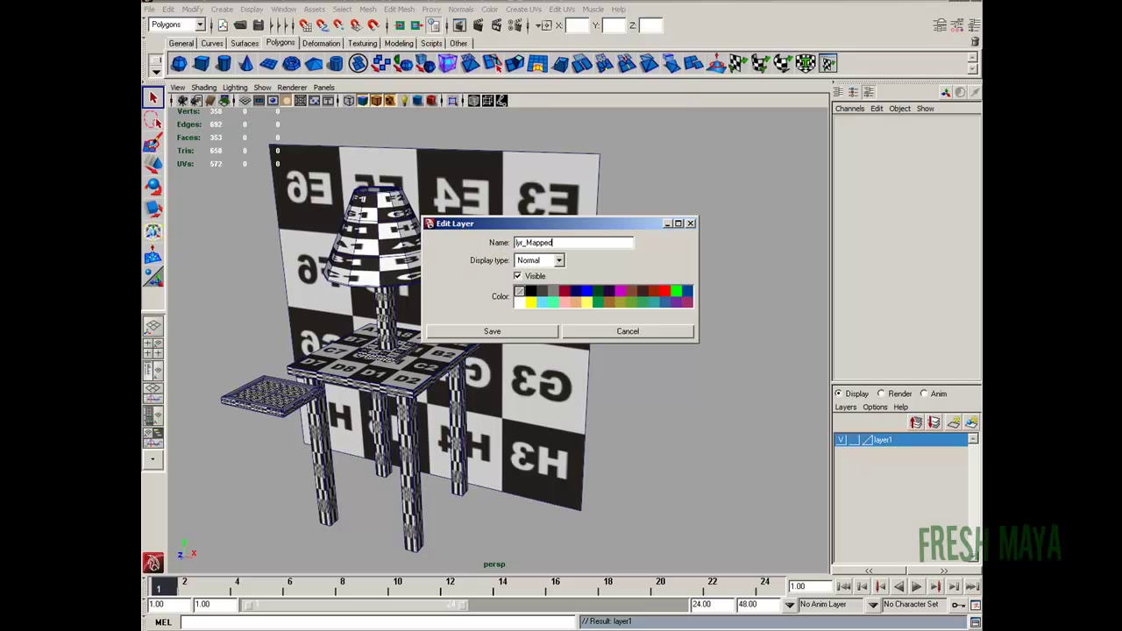
left_click(517, 330)
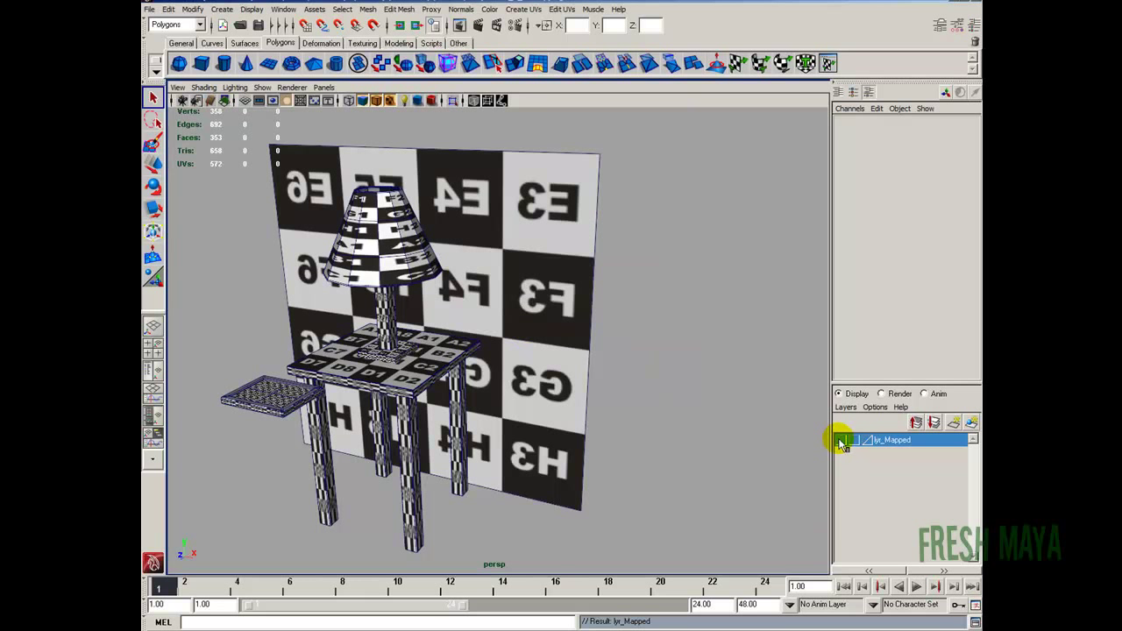
Apply a planar UV projection to the wall, fitted to the bounding box and projected from the Z axis
scroll(696, 321, "down", 3)
left_click(459, 311)
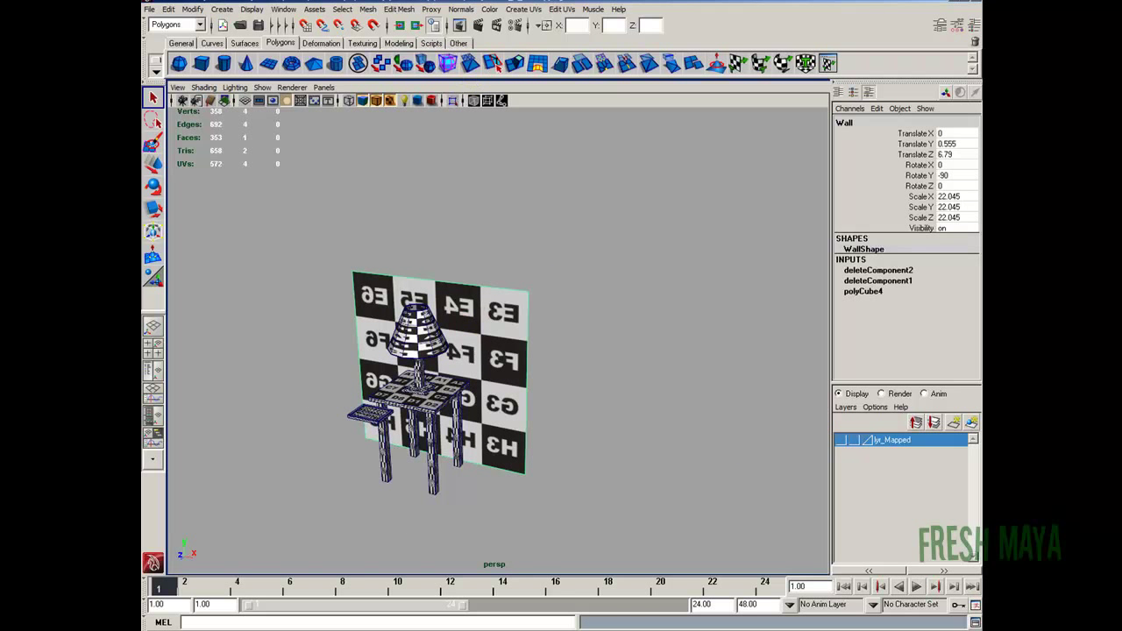
left_click(522, 10)
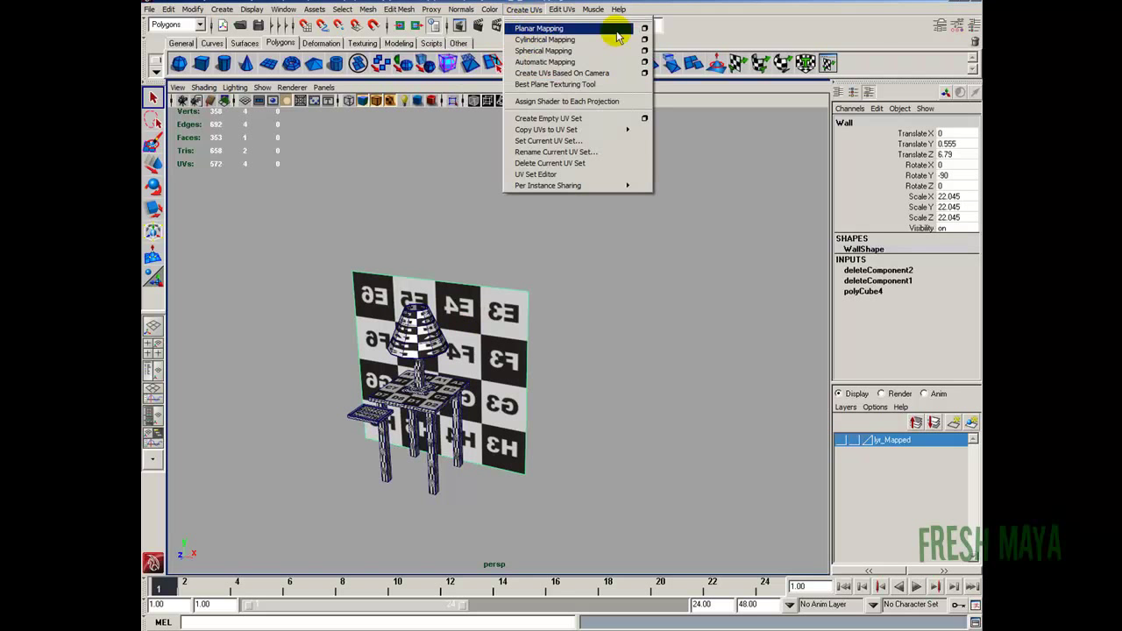
left_click(644, 28)
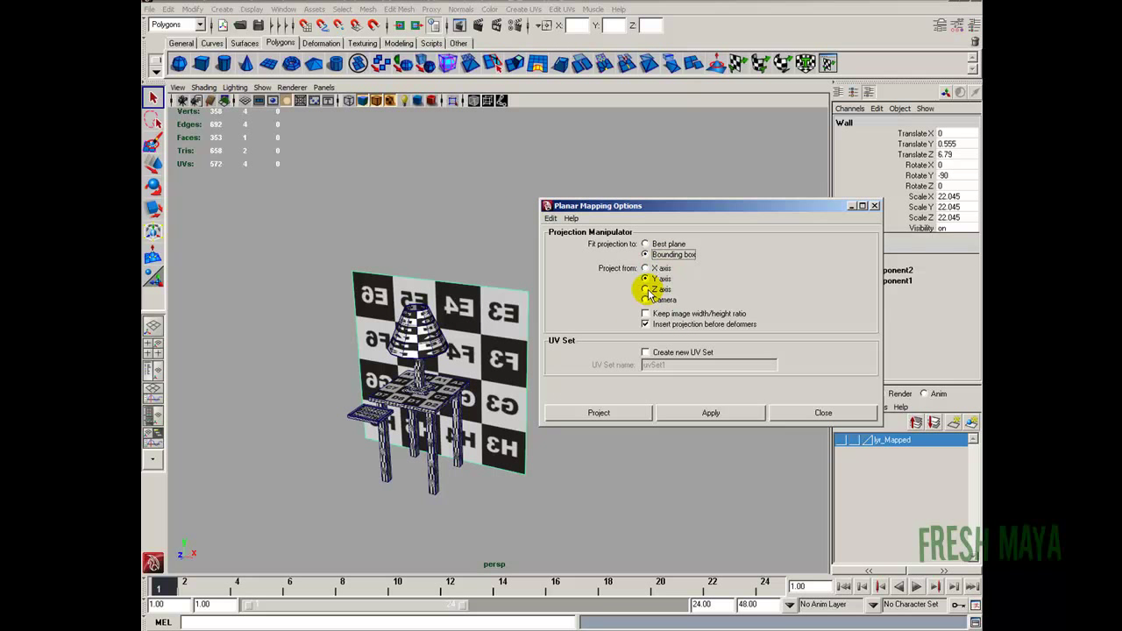
left_click(596, 415)
right_click_drag(476, 388, 548, 348, "alt")
left_click(519, 308)
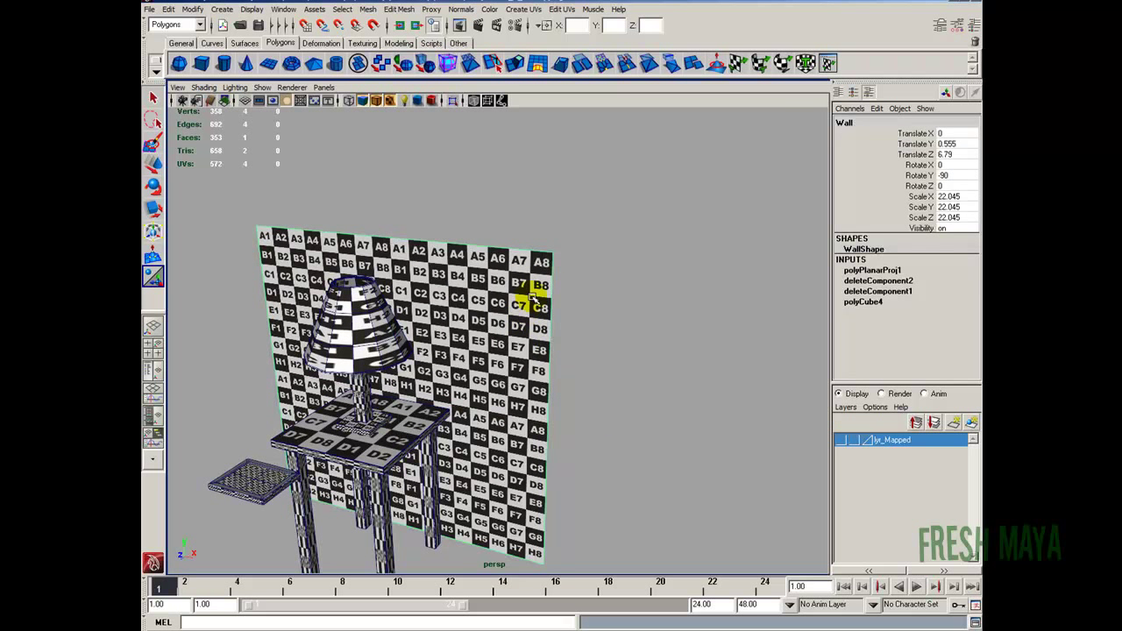
Add the wall to the hidden lyr_Mapped layer
right_click(909, 441)
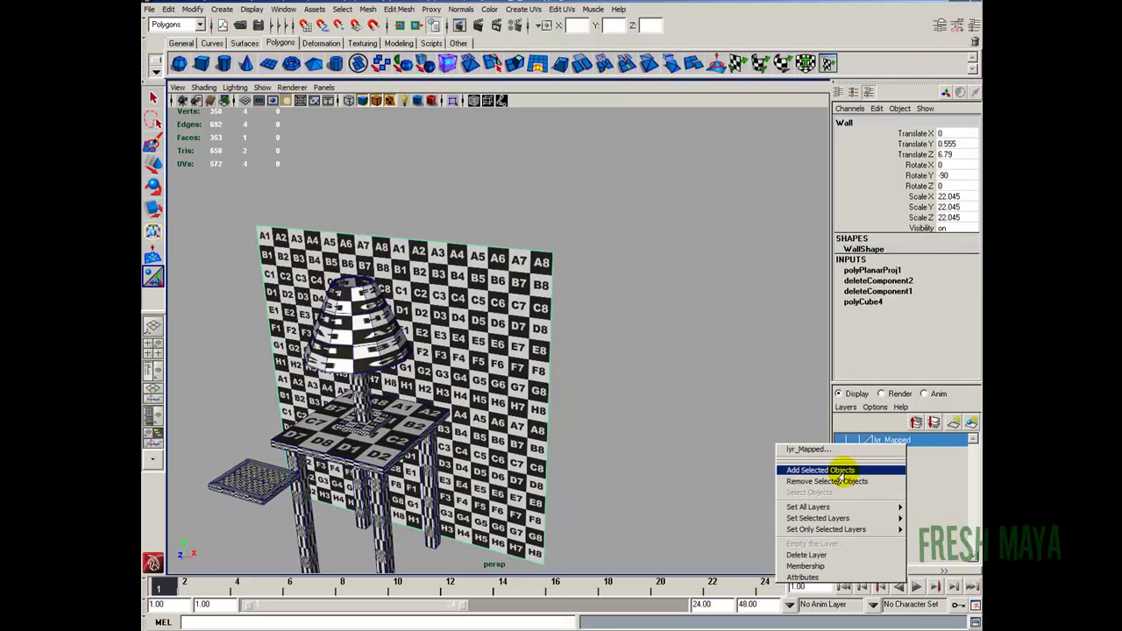
left_click(856, 474)
left_click(446, 400)
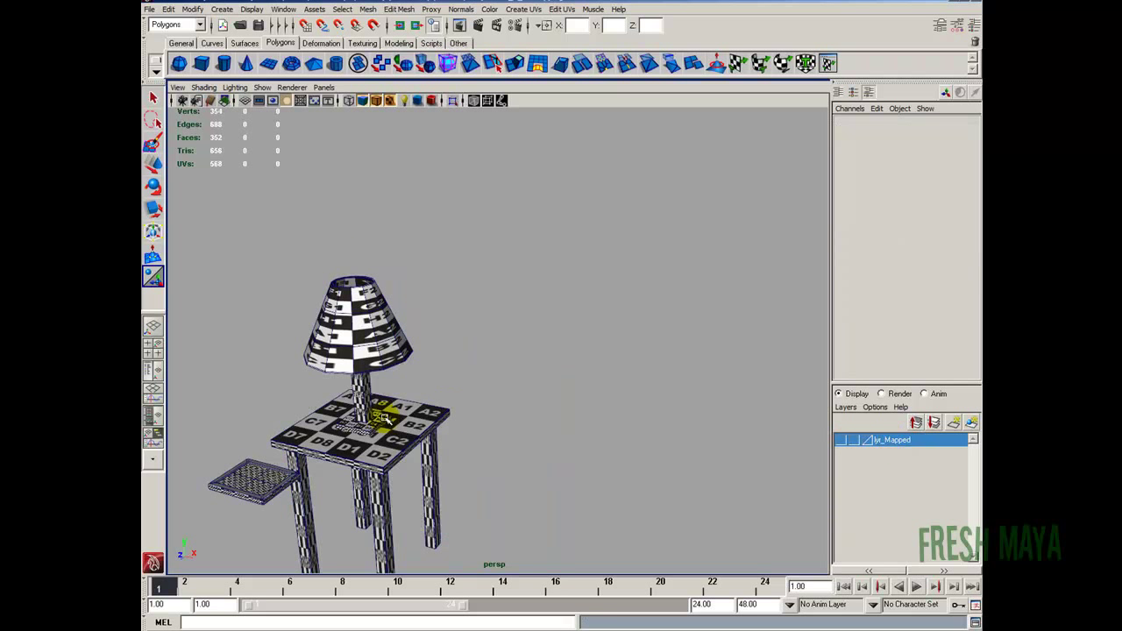
Apply a cylindrical UV projection to the lampshade with the mapping options reset to their defaults
right_click_drag(446, 400, 516, 418, "alt")
middle_click_drag(517, 418, 582, 408, "alt")
left_click(388, 287)
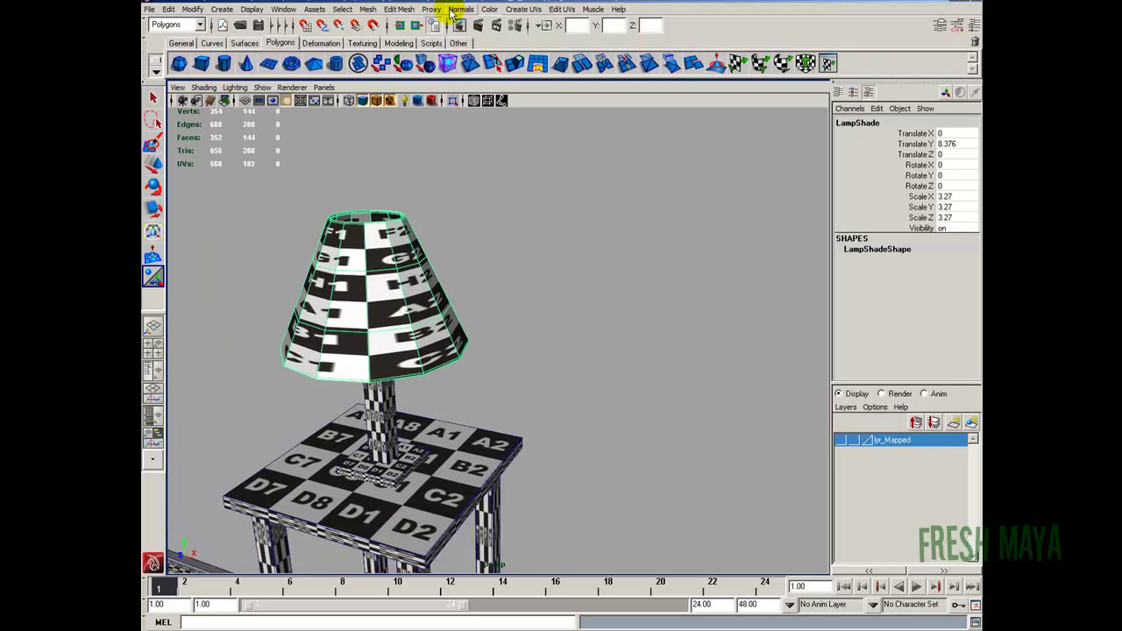
left_click(522, 10)
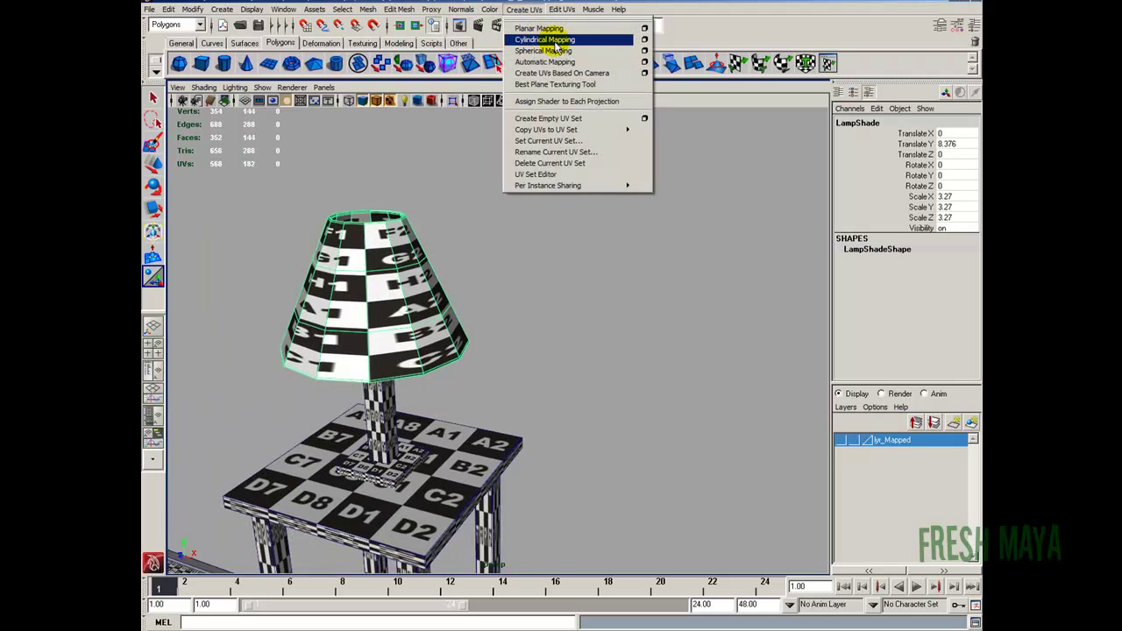
left_click(645, 40)
left_click(550, 218)
left_click(568, 244)
left_click(598, 410)
left_click(422, 292)
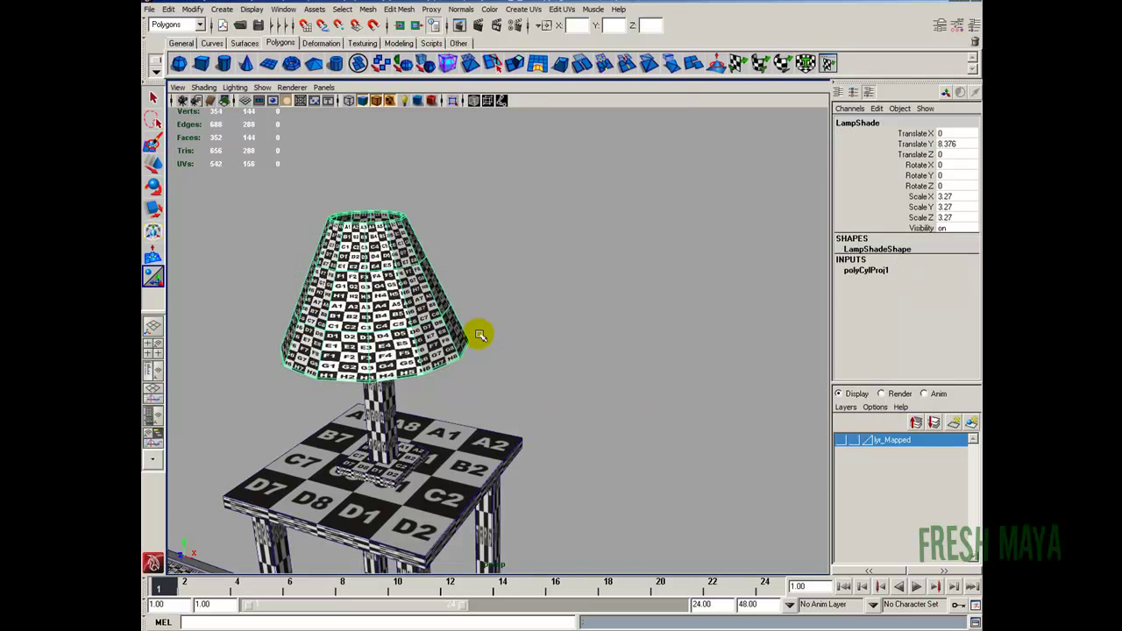
Add the lampshade to the lyr_Mapped layer
right_click(908, 444)
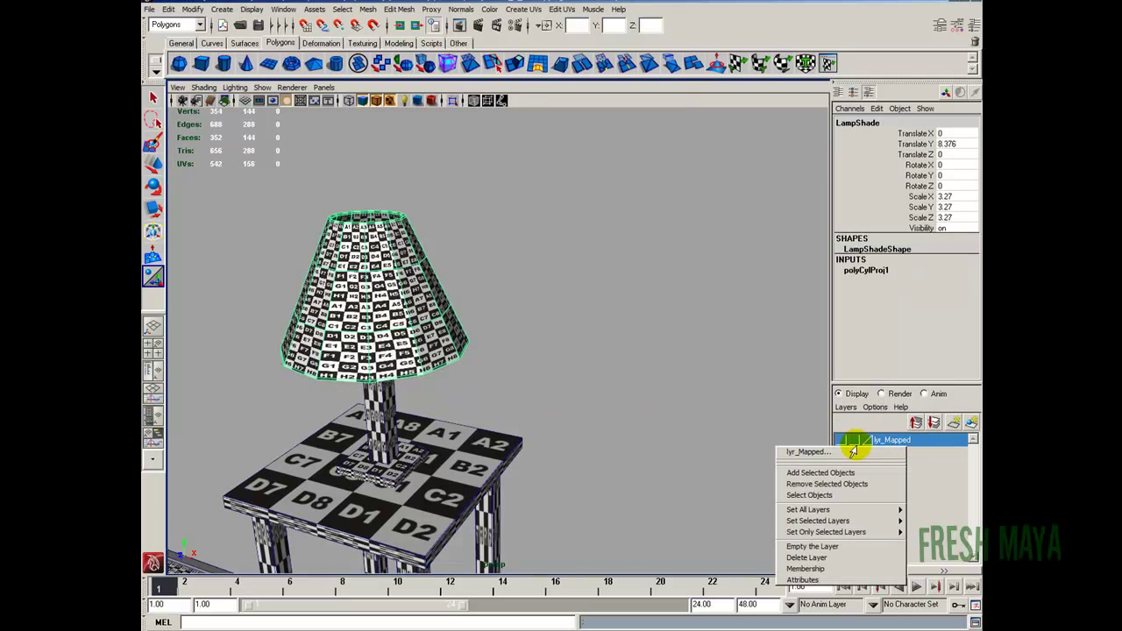
left_click(837, 472)
left_click(571, 308)
Bevel the lamp post and the lamp base together
middle_click_drag(428, 408, 476, 338, "alt")
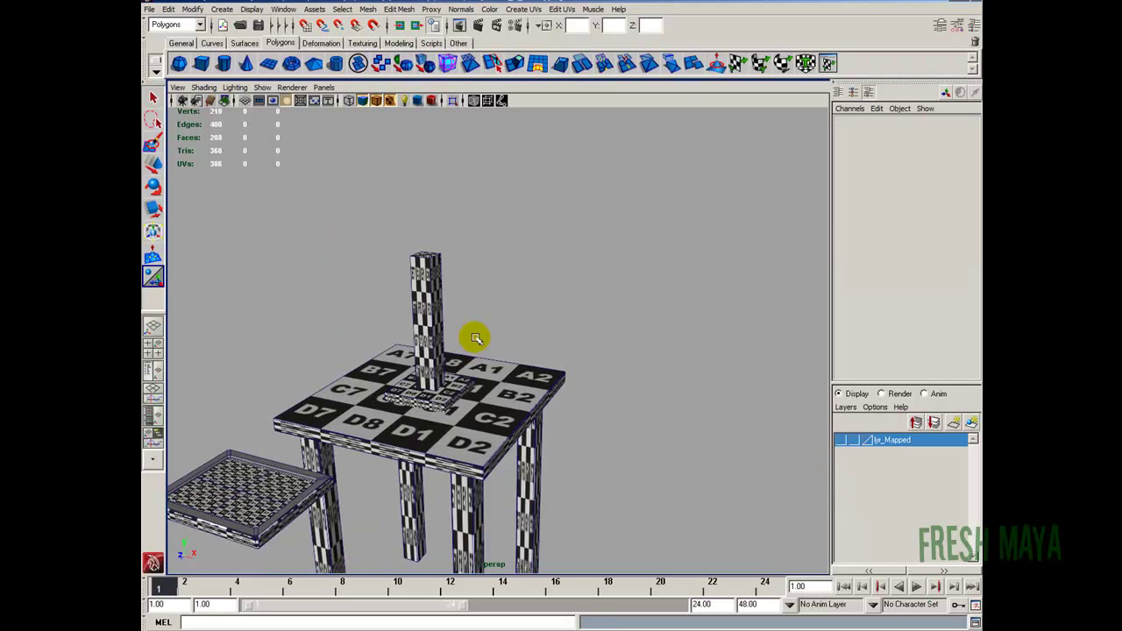
right_click_drag(475, 338, 531, 360, "alt")
left_click(393, 324)
left_click(390, 437, "shift")
middle_click_drag(364, 439, 405, 402, "alt")
left_click_drag(368, 350, 491, 367, "alt")
left_click(434, 286)
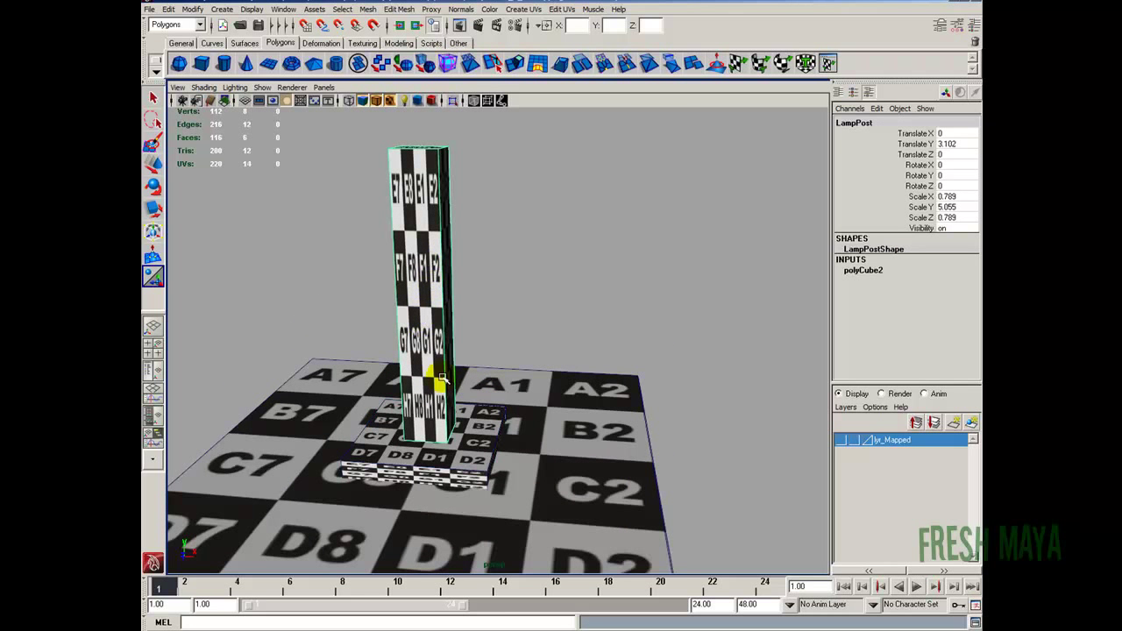
left_click(481, 443, "shift")
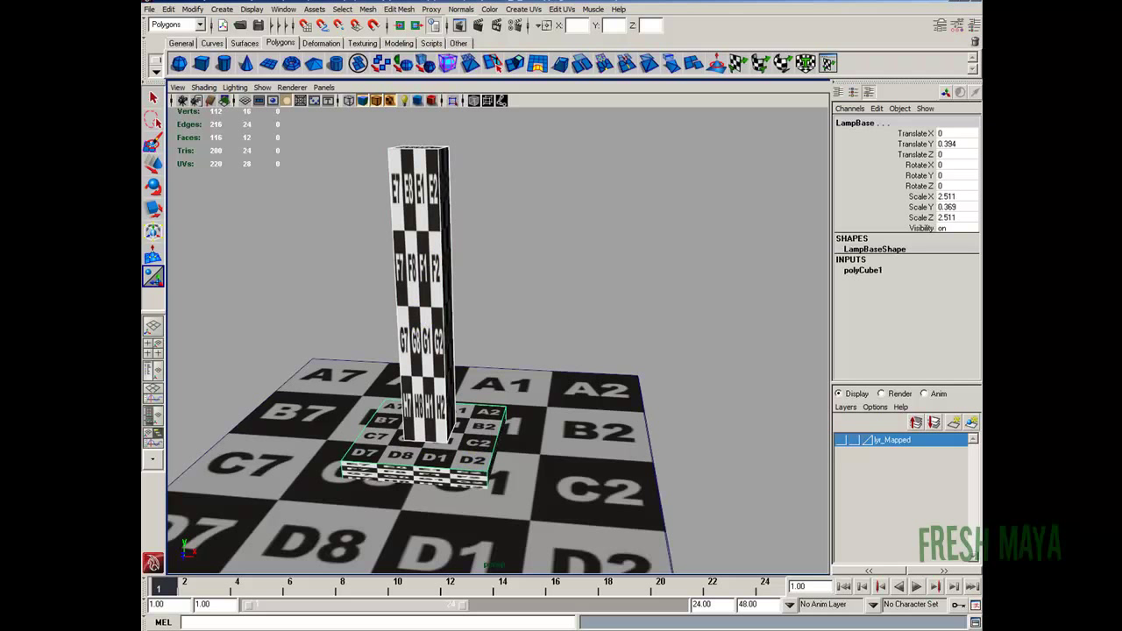
left_click(396, 11)
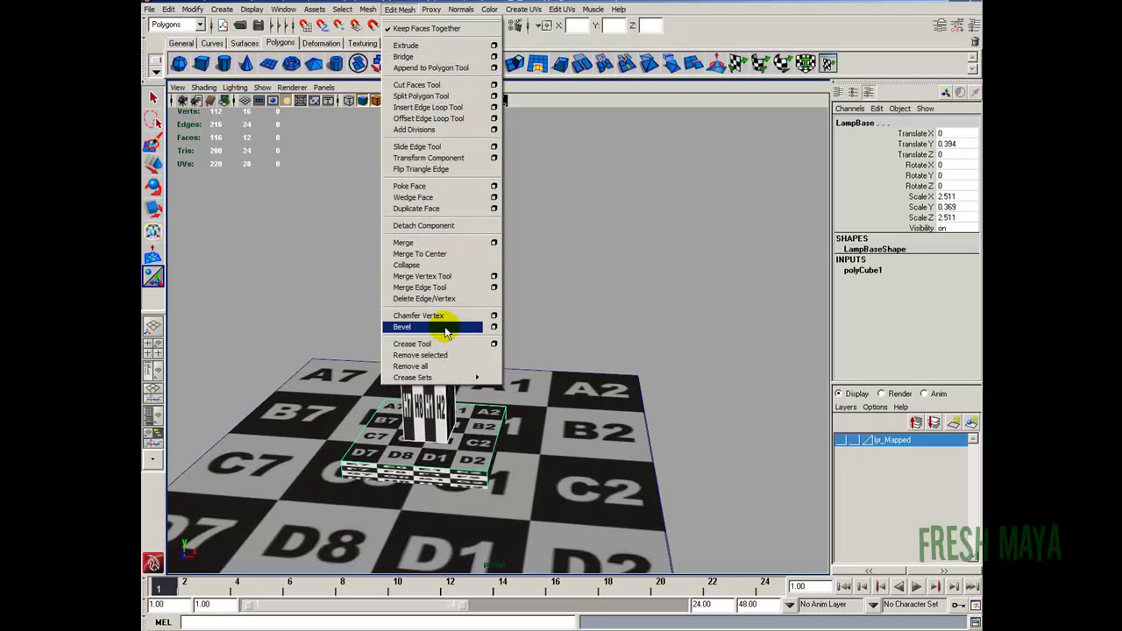
left_click(441, 327)
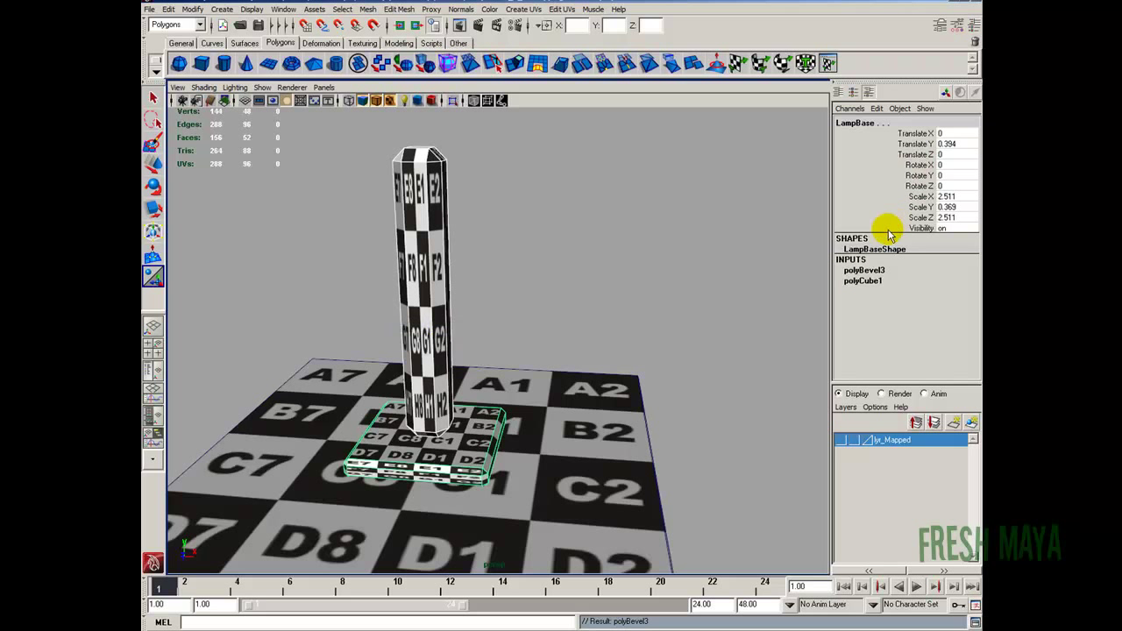
Set the bevel Offset of the lamp post and base to 0.1 and clear the selection
left_click(870, 269)
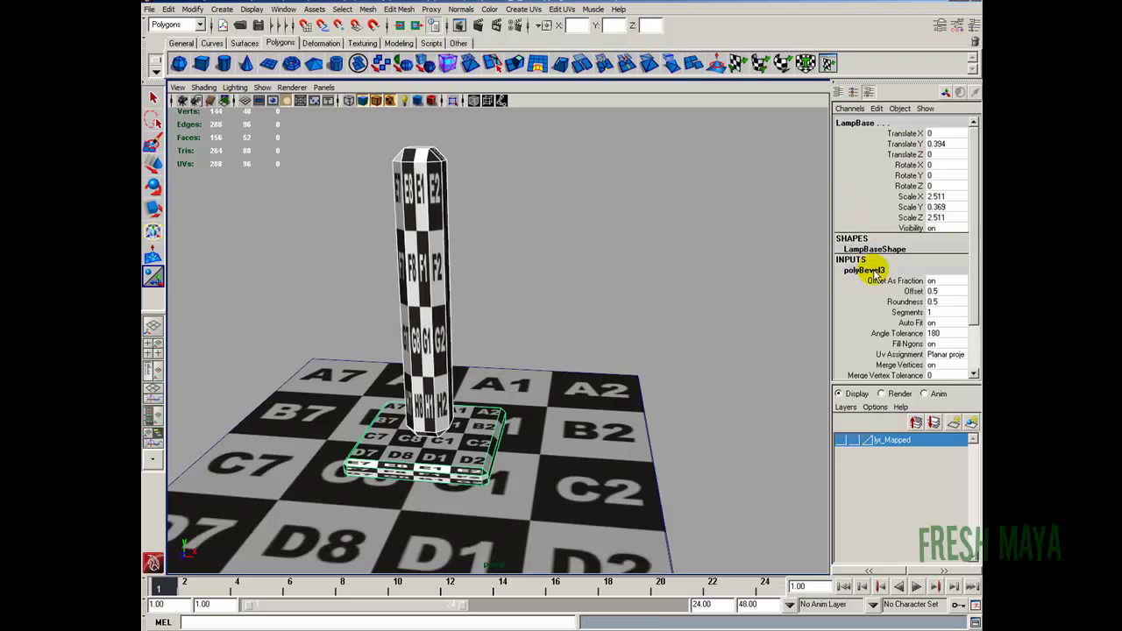
left_click(913, 291)
middle_click_drag(759, 290, 633, 288)
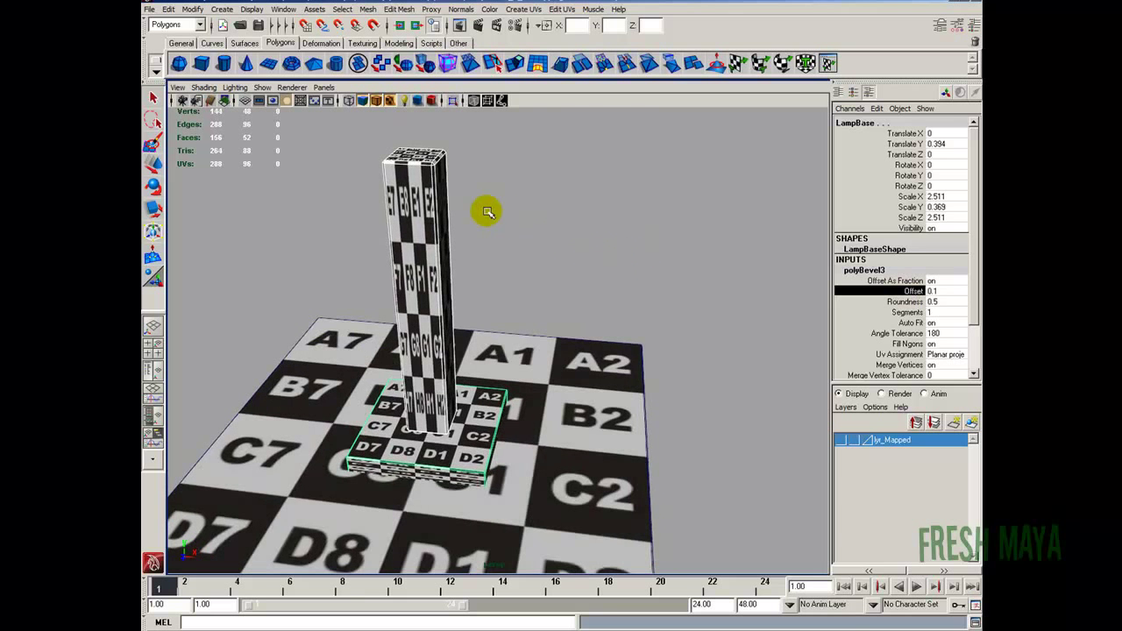
left_click(489, 214)
Apply automatic UV mapping to the lamp post
mouse_move(505, 324)
left_mouse_down("alt")
mouse_move(518, 328)
mouse_move(520, 316)
left_mouse_up("alt")
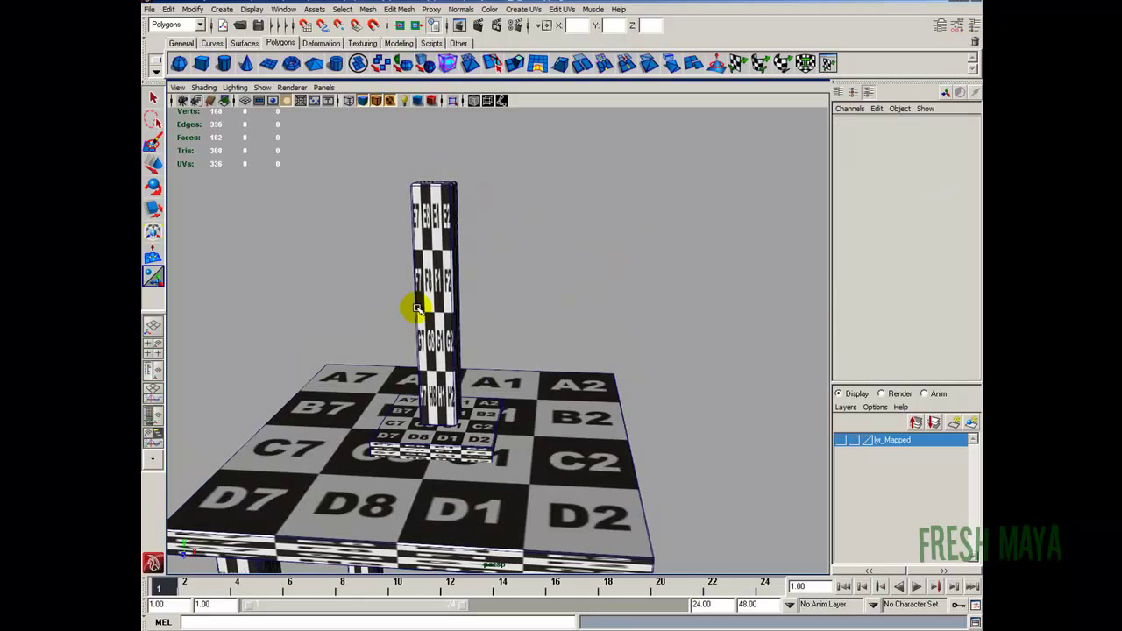
left_click(438, 314)
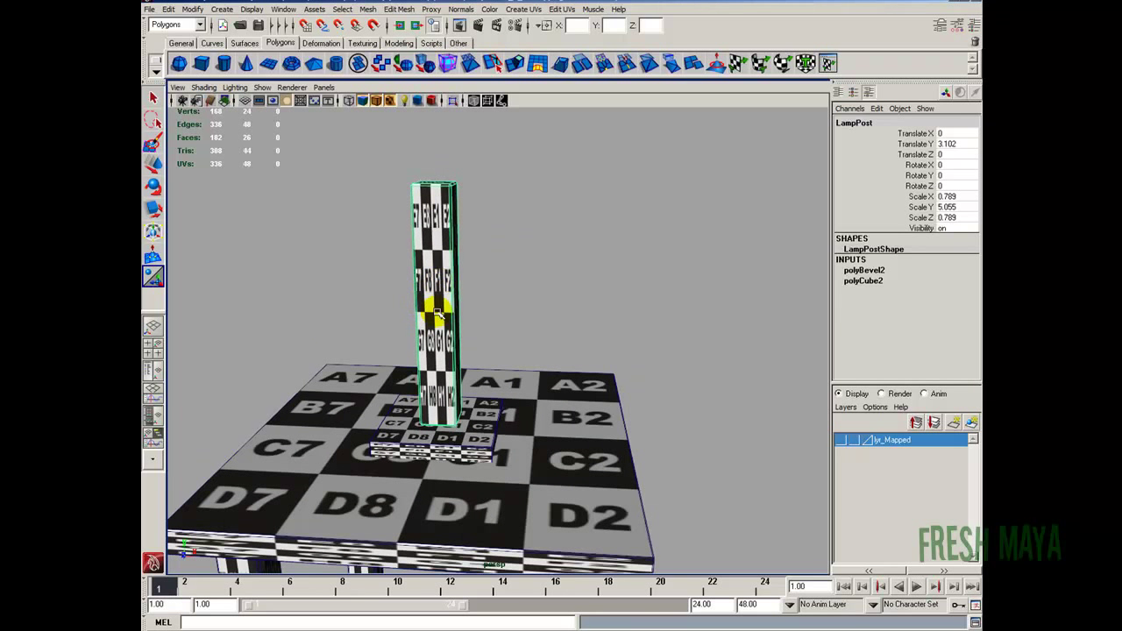
left_click(508, 9)
middle_click_drag(479, 268, 428, 217, "alt")
key("F8")
Open the UV Texture Editor for the lamp post, hide the checker image and shade the UV shells
left_click(574, 8)
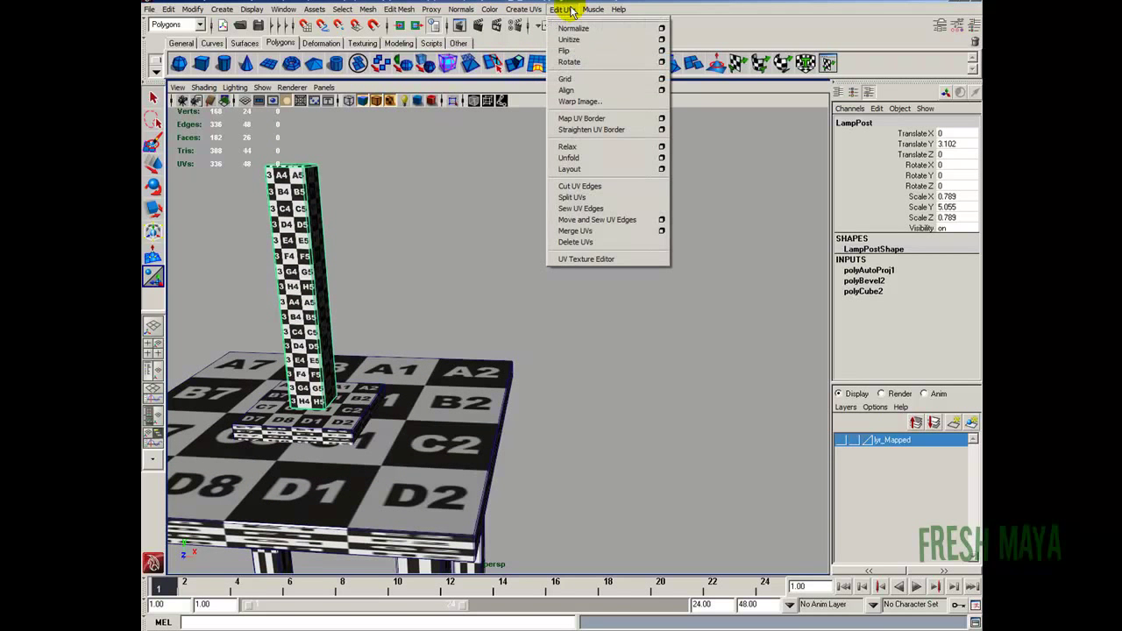
left_click(602, 254)
right_click_drag(851, 283, 661, 189, "alt")
middle_click_drag(661, 189, 633, 187, "alt")
left_click(646, 40)
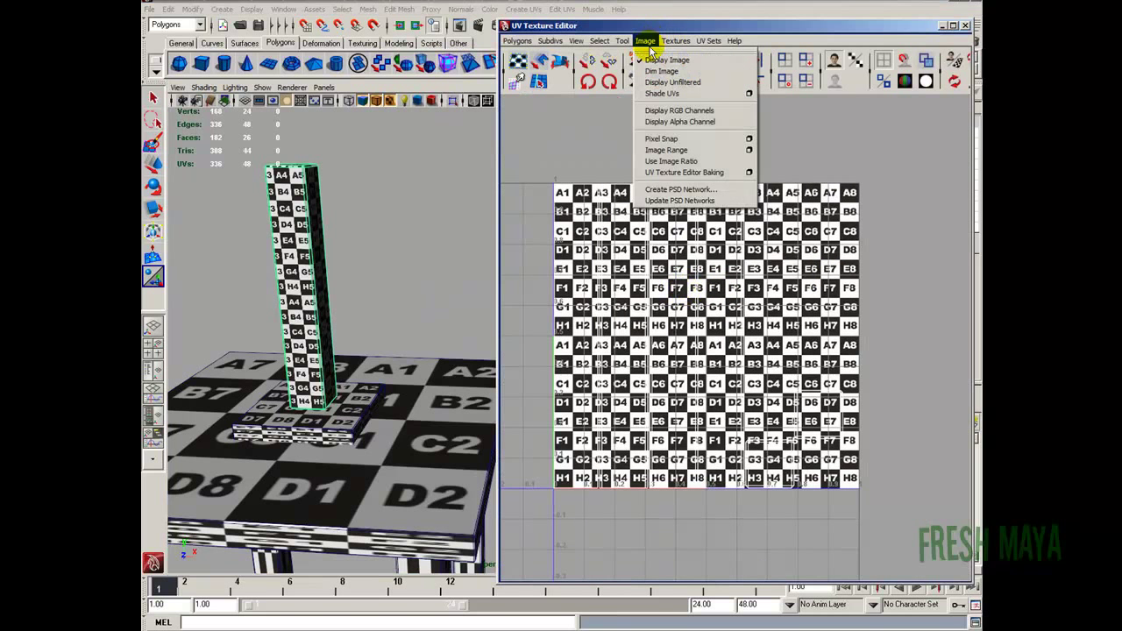
left_click(686, 71)
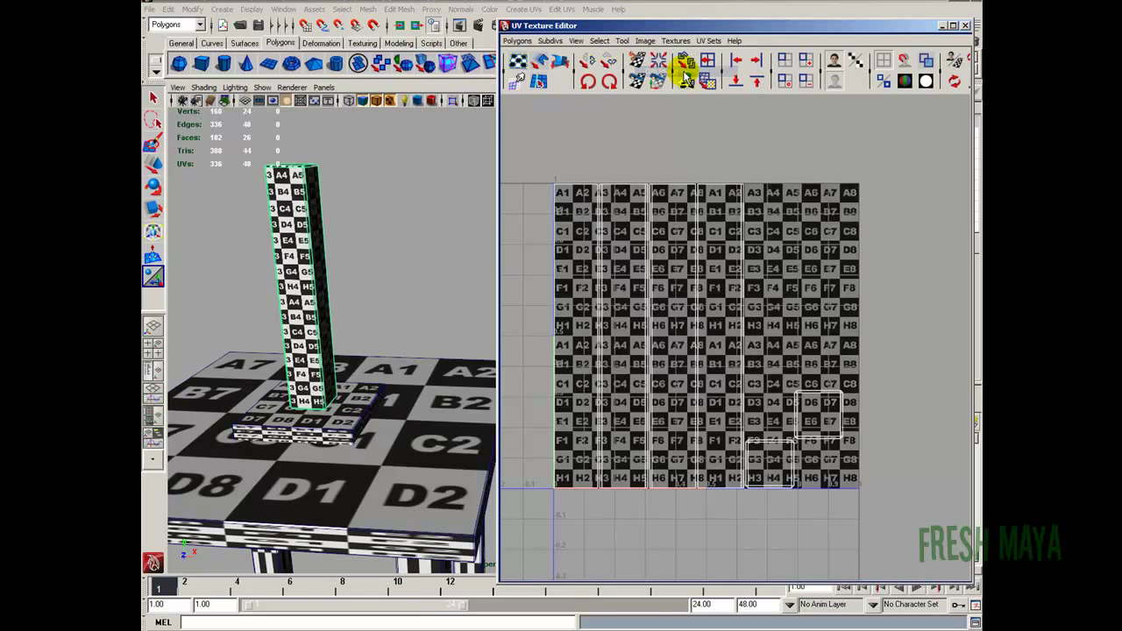
left_click(925, 82)
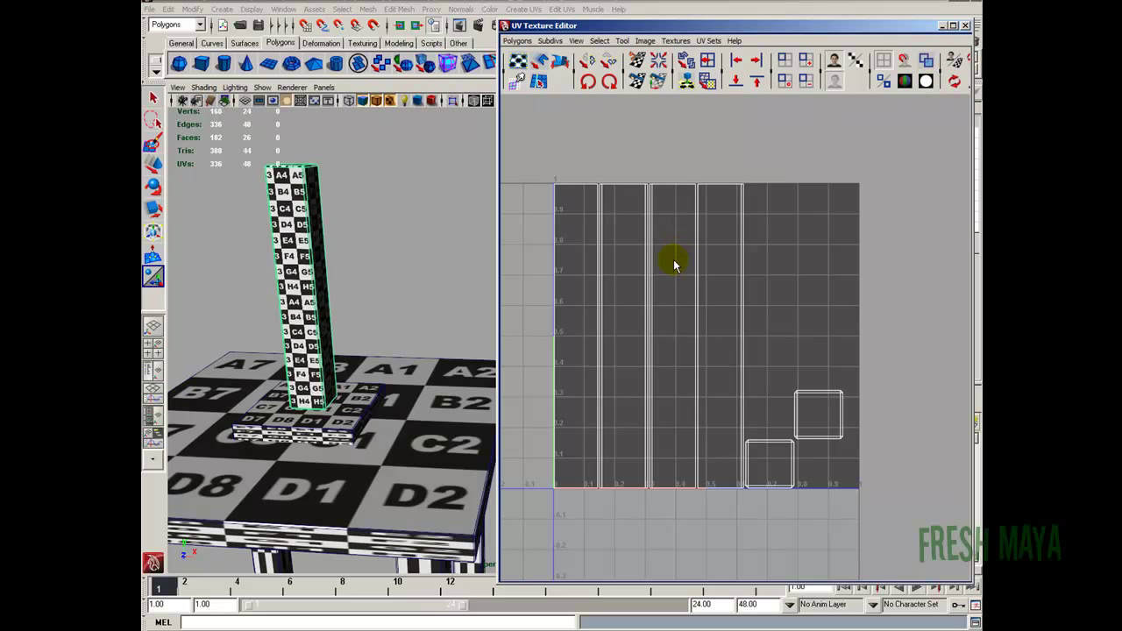
left_click(927, 61)
scroll(732, 351, "down", 1)
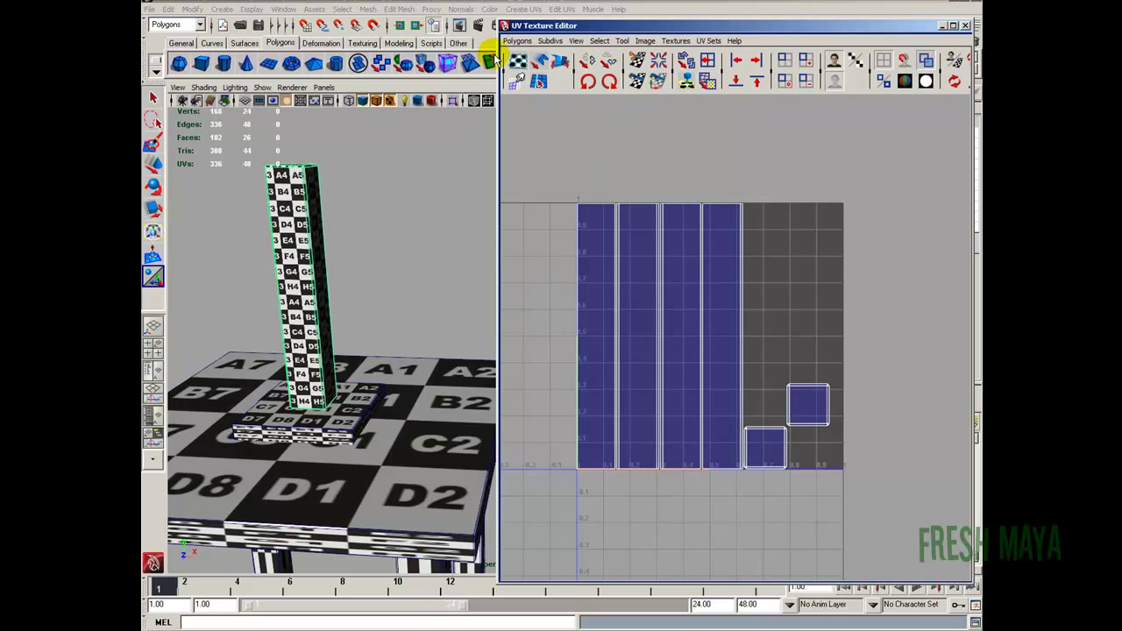
left_click(516, 40)
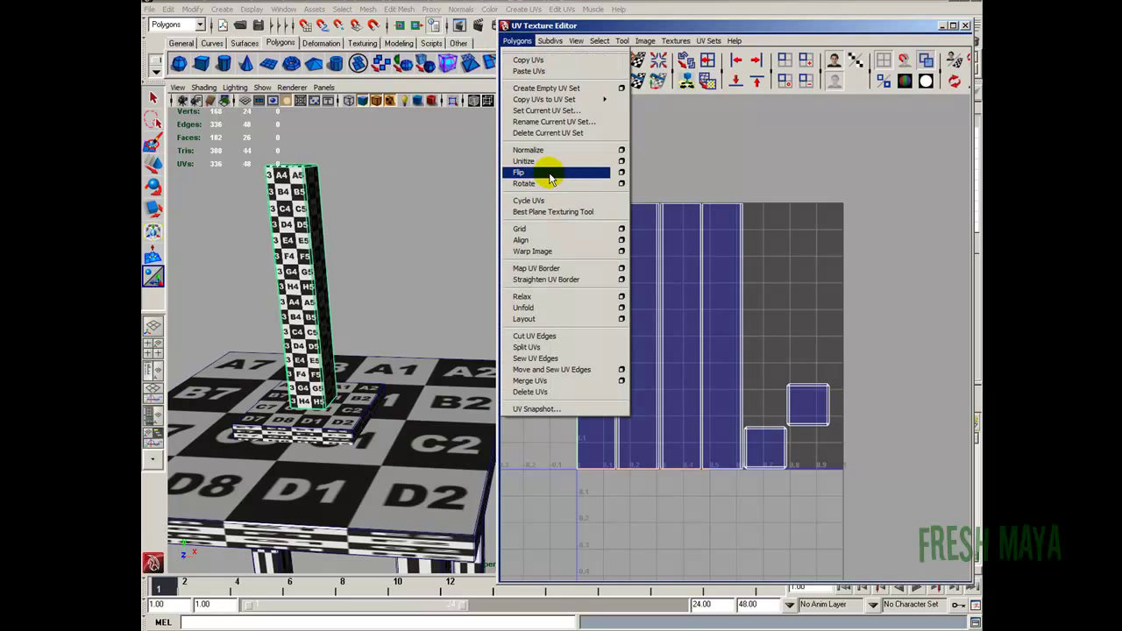
left_click(515, 40)
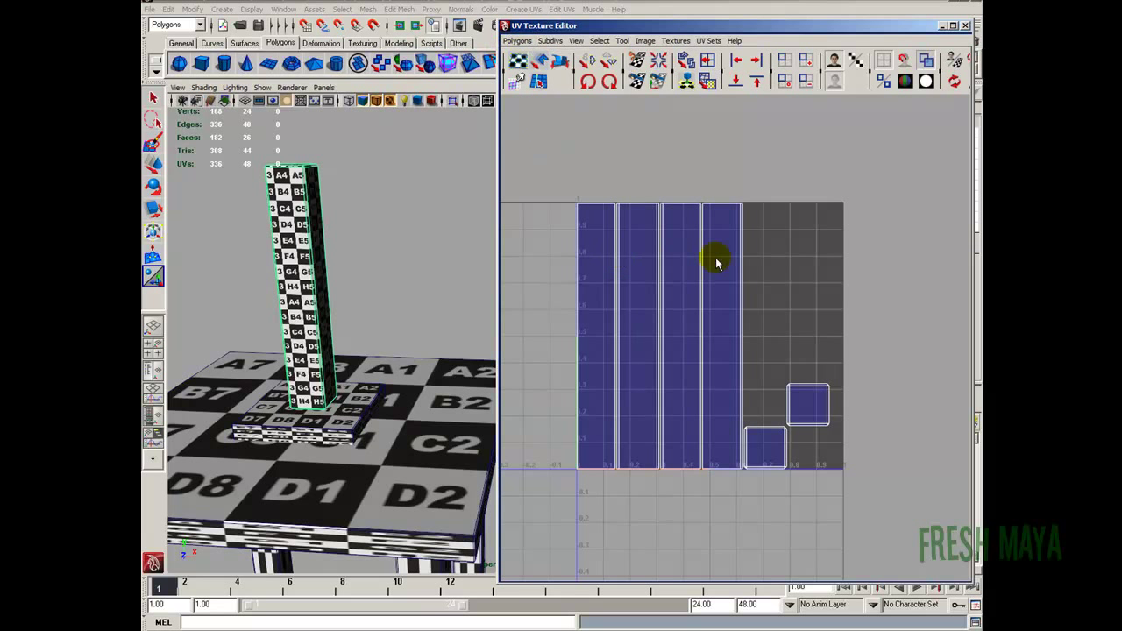
Move three of the lamp post's long side UV shells apart from each other
mouse_move(677, 331)
right_mouse_down("alt")
mouse_move(790, 319)
mouse_move(674, 310)
right_mouse_up("alt")
middle_click_drag(675, 311, 792, 275, "alt")
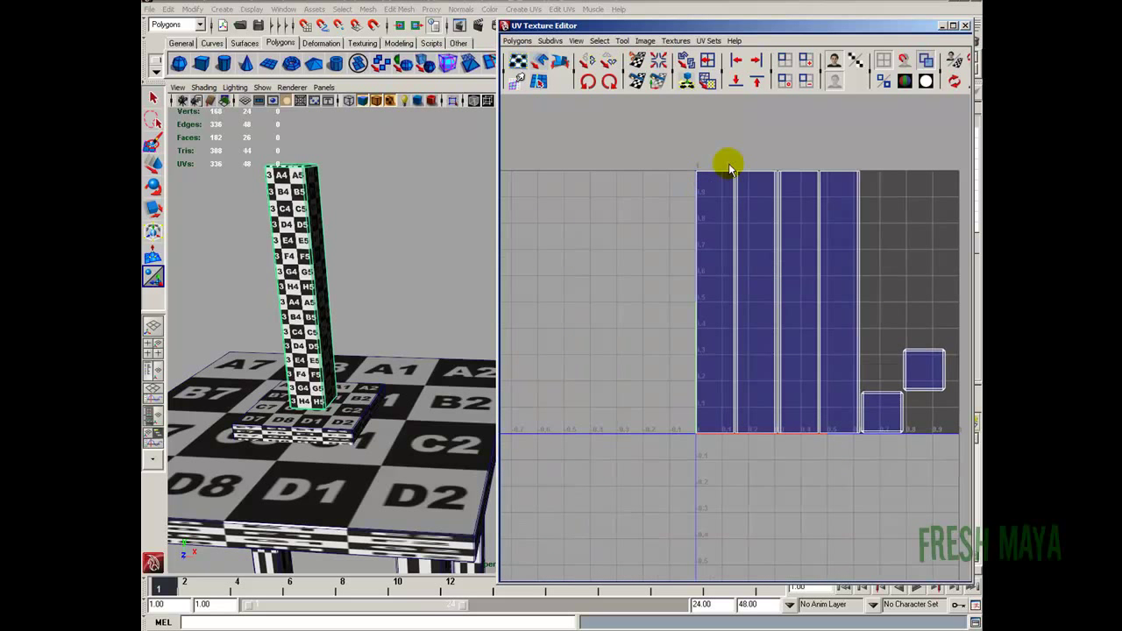
middle_click_drag(709, 184, 686, 212, "alt")
right_click_drag(681, 211, 713, 158)
key("w")
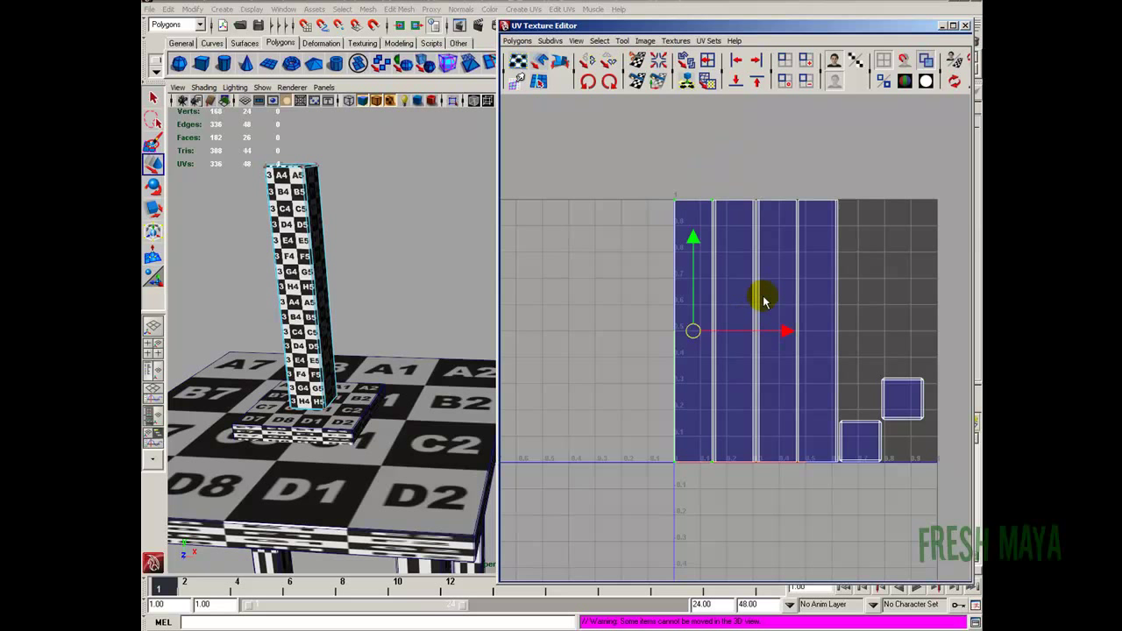
left_click_drag(789, 332, 675, 266)
left_click(714, 199)
right_click_drag(715, 197, 733, 182, "ctrl")
left_click_drag(742, 307, 657, 206)
left_click_drag(764, 217, 759, 203)
right_click_drag(763, 202, 784, 180, "ctrl")
left_click_drag(775, 324, 743, 455)
scroll(783, 156, "down", 3)
Move and sew the long UV edge of the shell farthest from the 0–1 area, using the default Move and Sew options
middle_click_drag(664, 251, 662, 312, "alt")
right_click_drag(585, 271, 657, 301, "alt")
middle_click_drag(628, 269, 687, 255, "alt")
right_click_drag(685, 226, 658, 248)
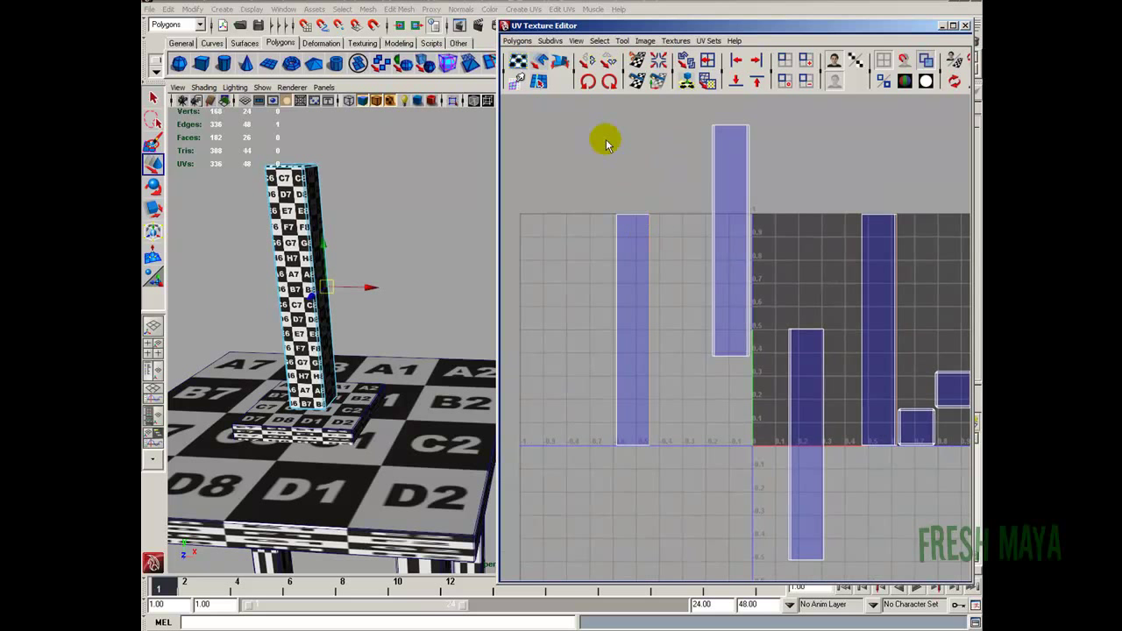
left_click(517, 41)
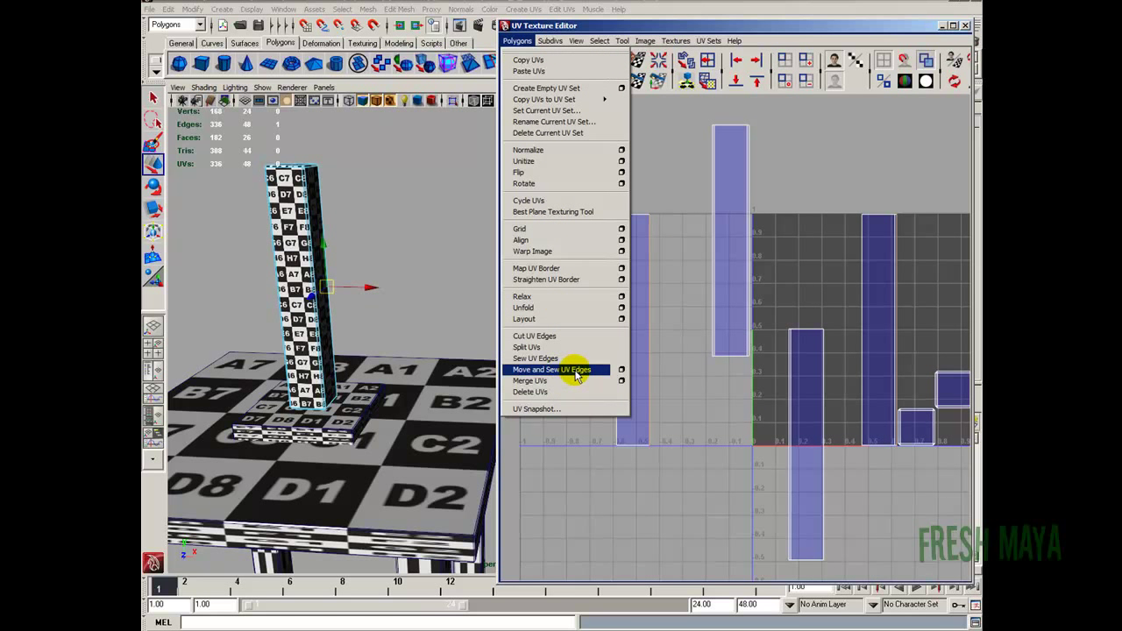
left_click(619, 369)
left_click(546, 206)
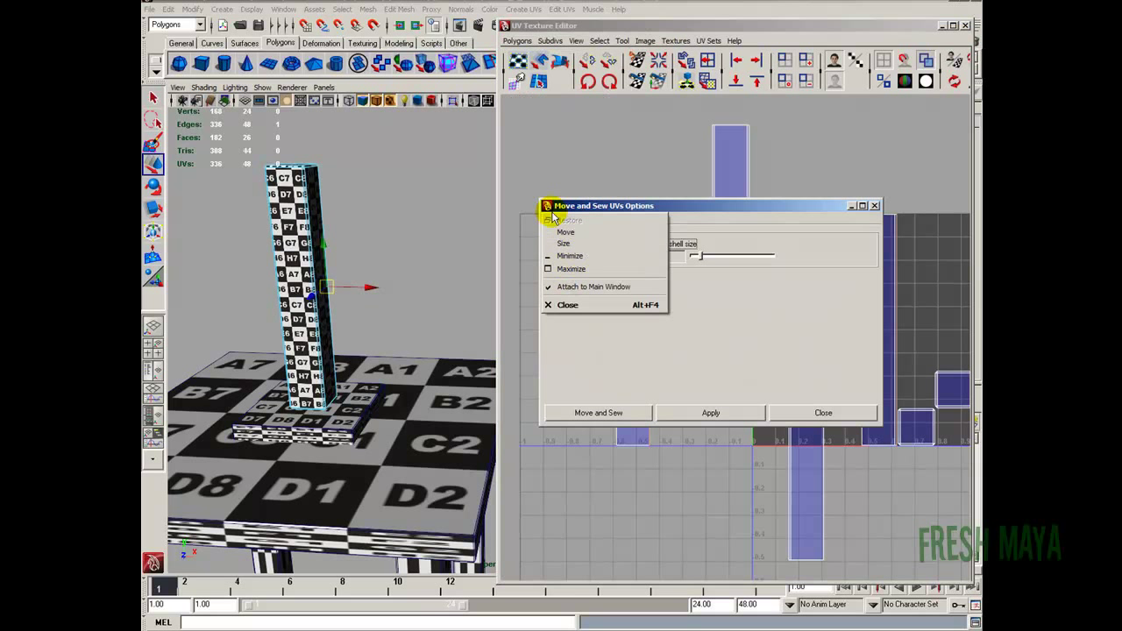
left_click(655, 211)
left_click(550, 218)
left_click(567, 243)
left_click(621, 409)
Move and sew the long UV edge shared by the joined pair of lamp post sides and a neighbouring side shell
scroll(724, 319, "down", 2)
middle_click_drag(724, 319, 719, 318, "alt")
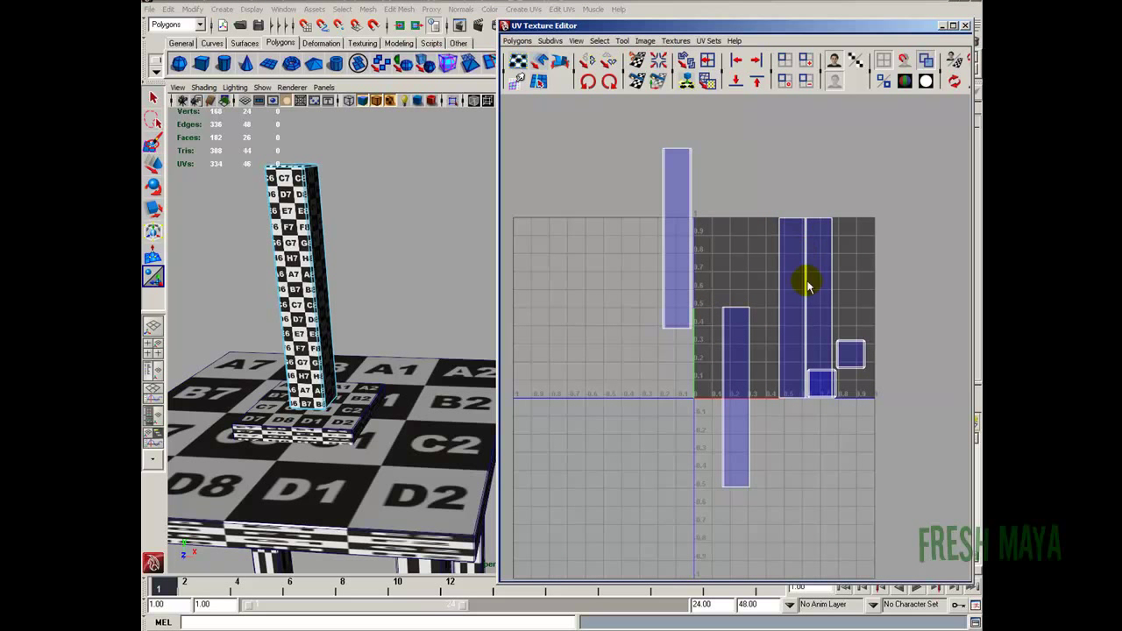
right_click_drag(655, 259, 813, 206, "alt")
middle_click_drag(812, 206, 748, 246, "alt")
left_click(740, 248)
left_click(516, 40)
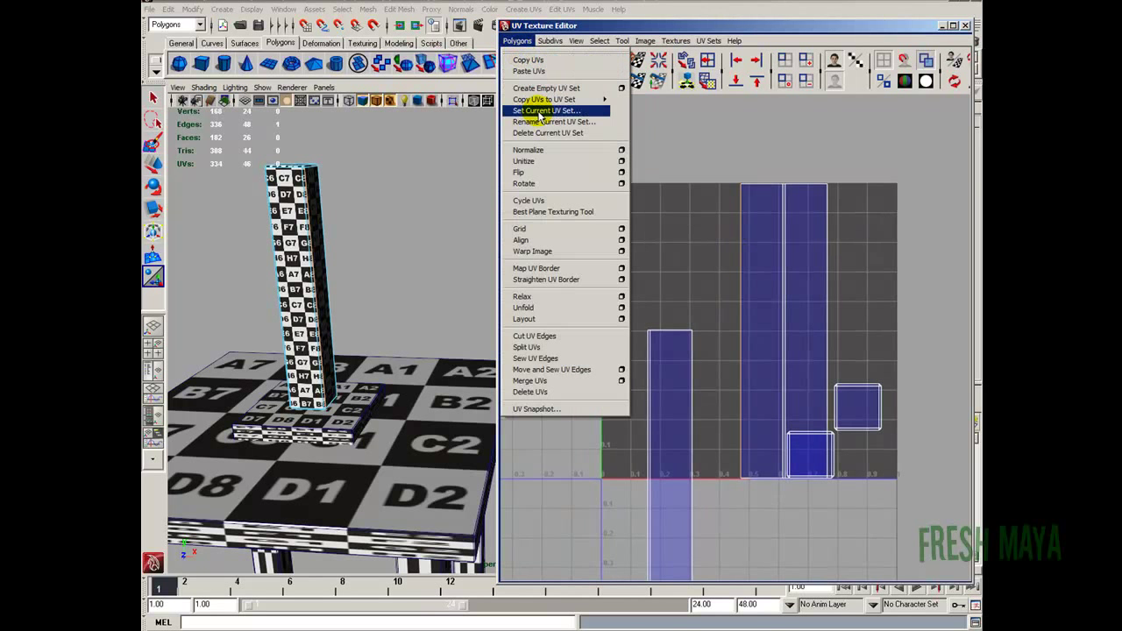
left_click(571, 348)
Move and sew the last long side edge, joining all four lamp post sides into one UV shell
left_click(683, 250)
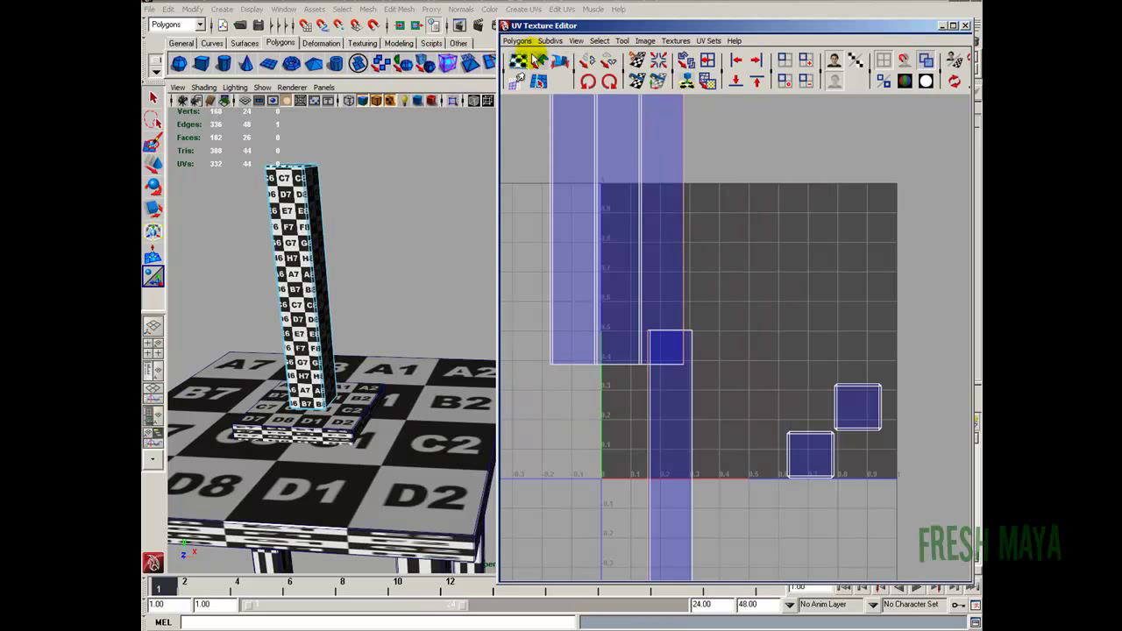
left_click(516, 40)
left_click(552, 366)
right_click_drag(855, 264, 623, 266, "alt")
middle_click_drag(638, 253, 646, 280, "alt")
right_click_drag(597, 308, 703, 313, "alt")
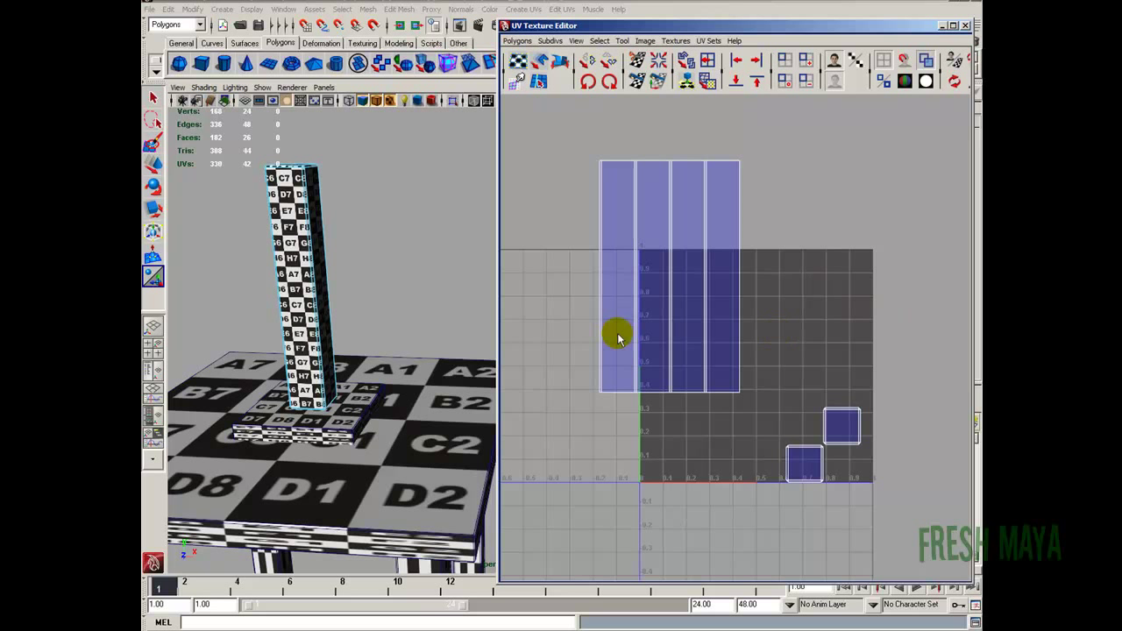
Select the UVs of the four-sided lamp post shell and rotate them 90 degrees counterclockwise in two 45-degree turns
left_click(751, 413)
right_click(759, 172)
right_click_drag(759, 173, 590, 170)
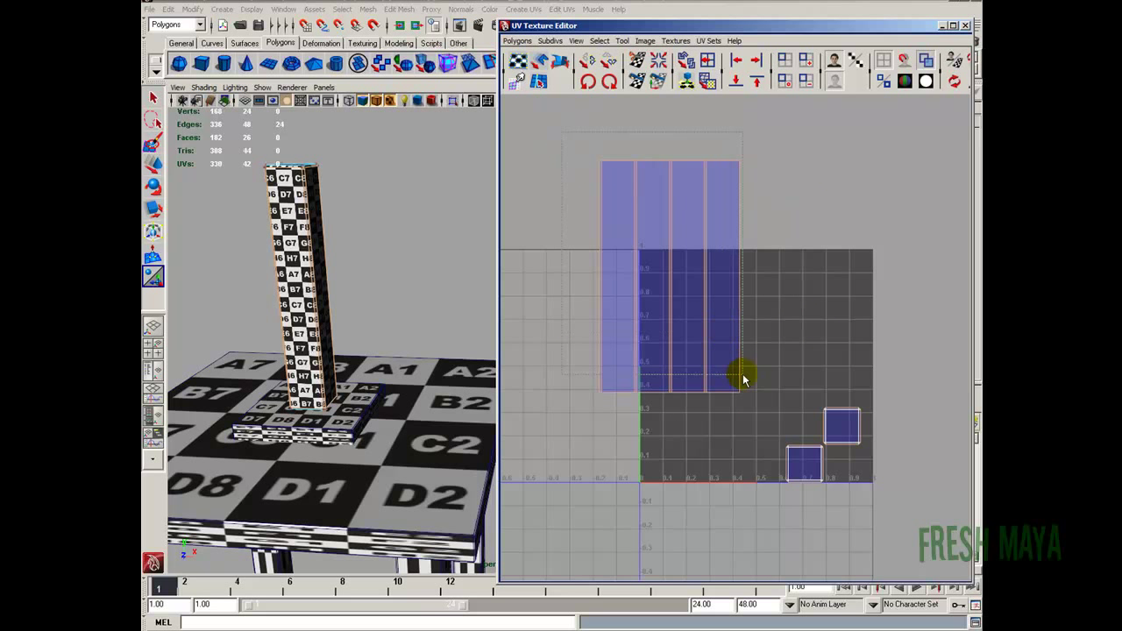
left_click(585, 80)
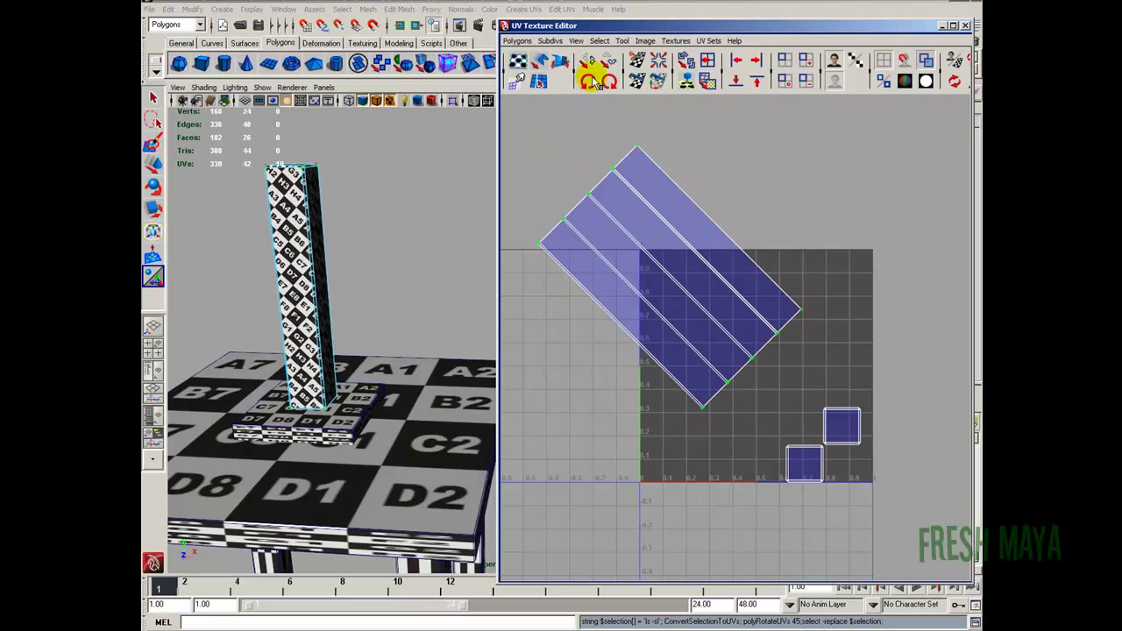
left_click(586, 81)
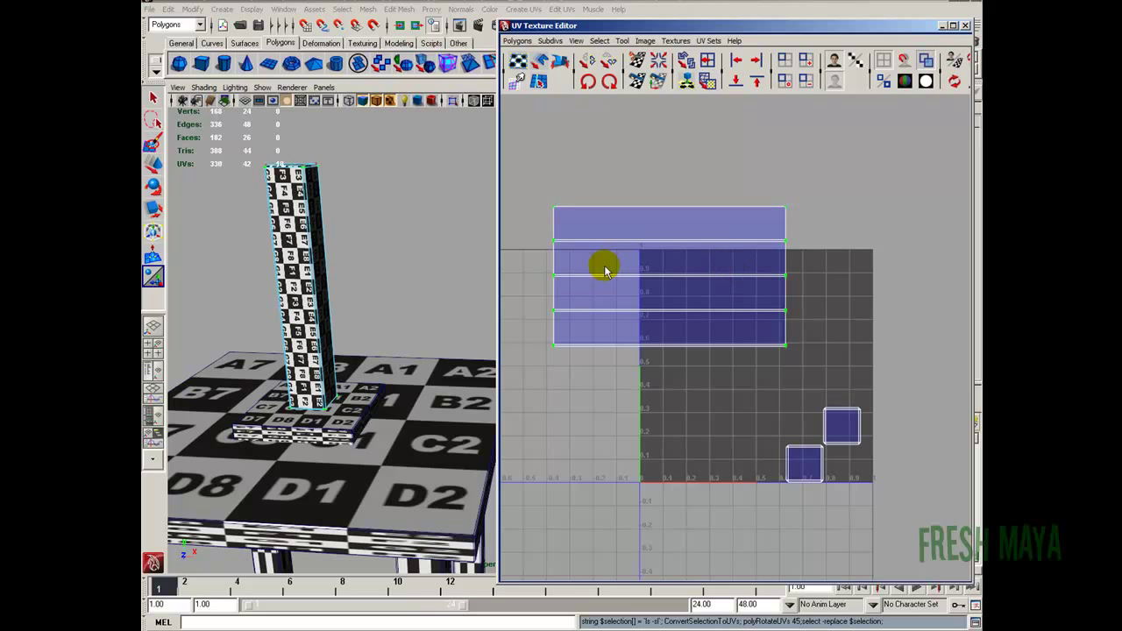
Stretch the four-sided shell lengthwise in UV space to even out the checker squares on the lamp post
left_click_drag(298, 279, 346, 263, "alt")
left_click_drag(441, 288, 409, 313, "alt")
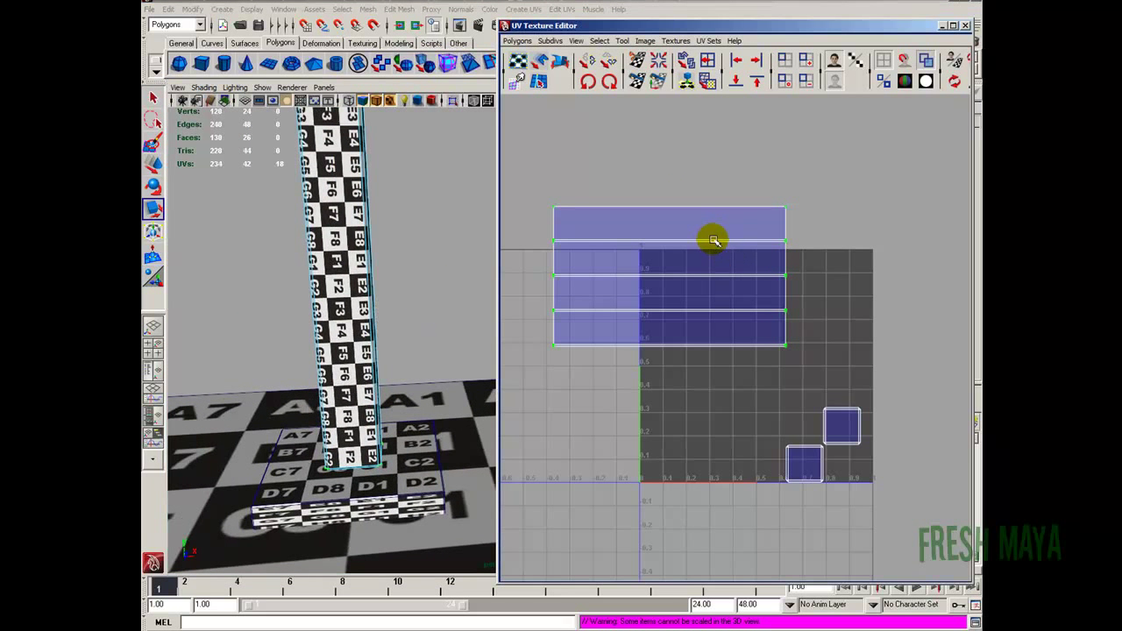
key("r")
left_click_drag(752, 272, 774, 275)
left_click_drag(333, 248, 383, 274, "alt")
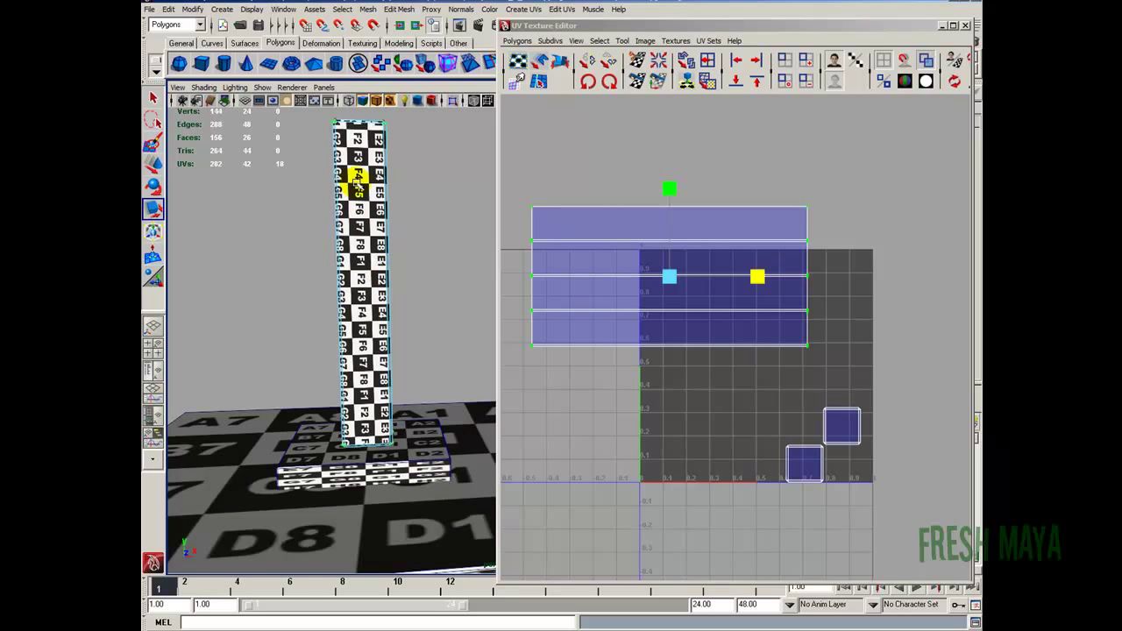
left_click_drag(361, 312, 340, 198, "alt")
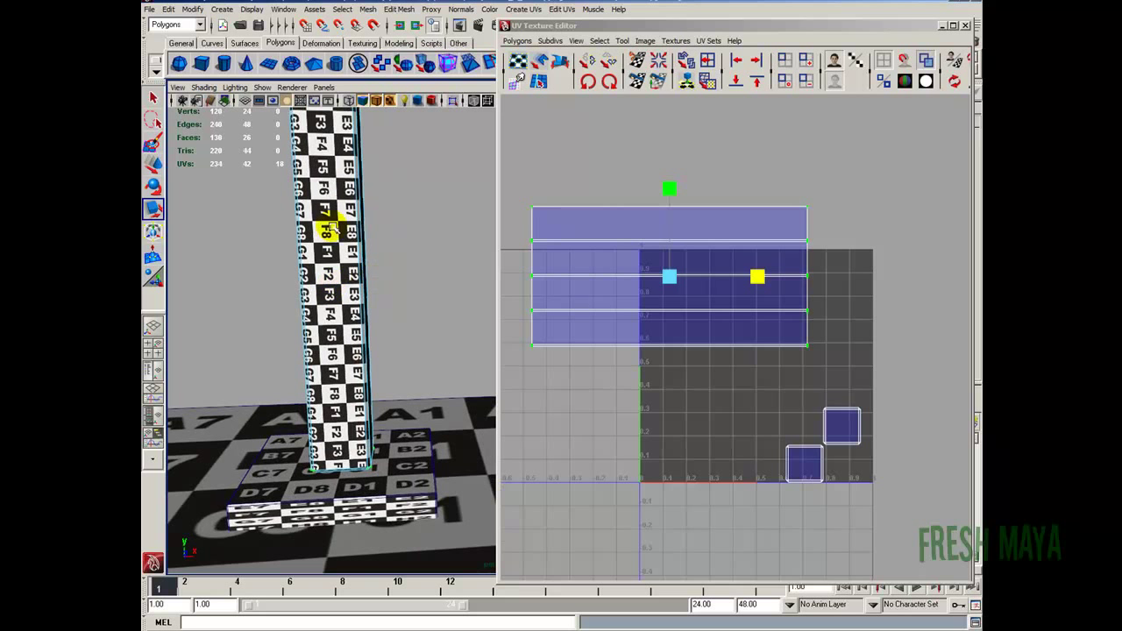
Place the lamp post's two small cap shells beside the long shell and move all its UVs outside the 0–1 area
right_click_drag(815, 372, 617, 262, "alt")
middle_click_drag(617, 262, 633, 226, "alt")
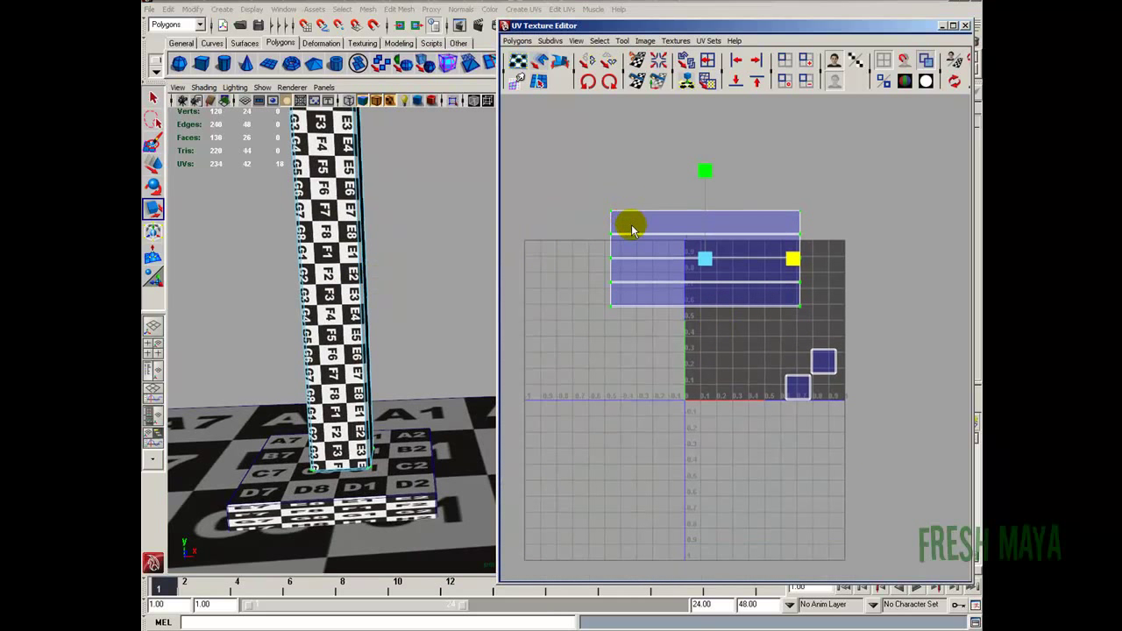
key("w")
scroll(712, 282, "down", 1)
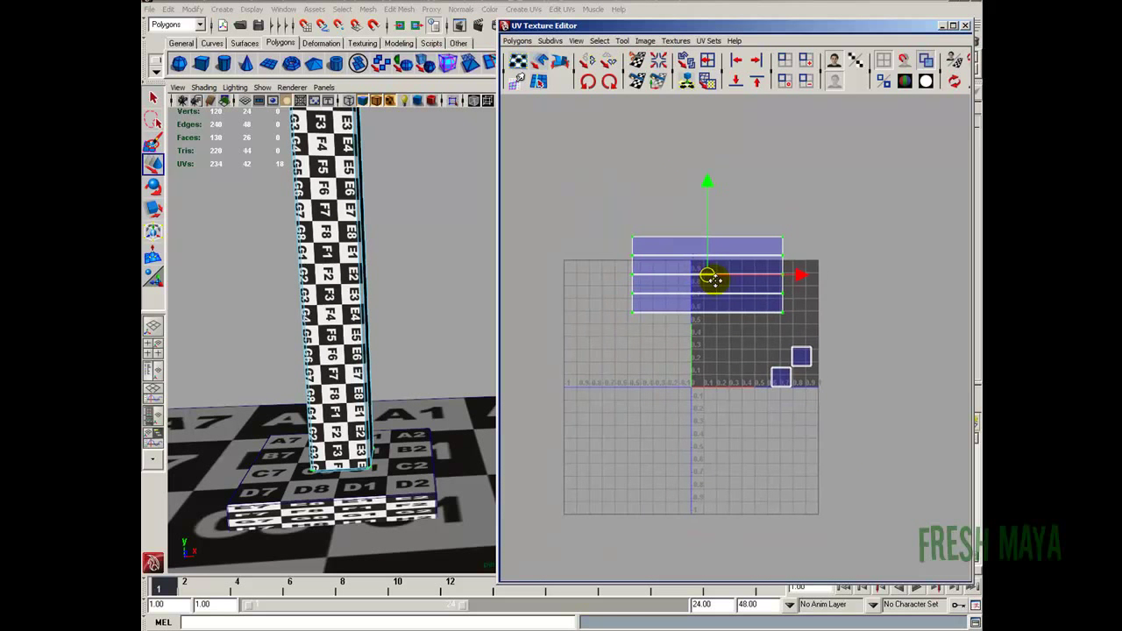
middle_click_drag(714, 281, 670, 274, "alt")
scroll(742, 339, "up", 2)
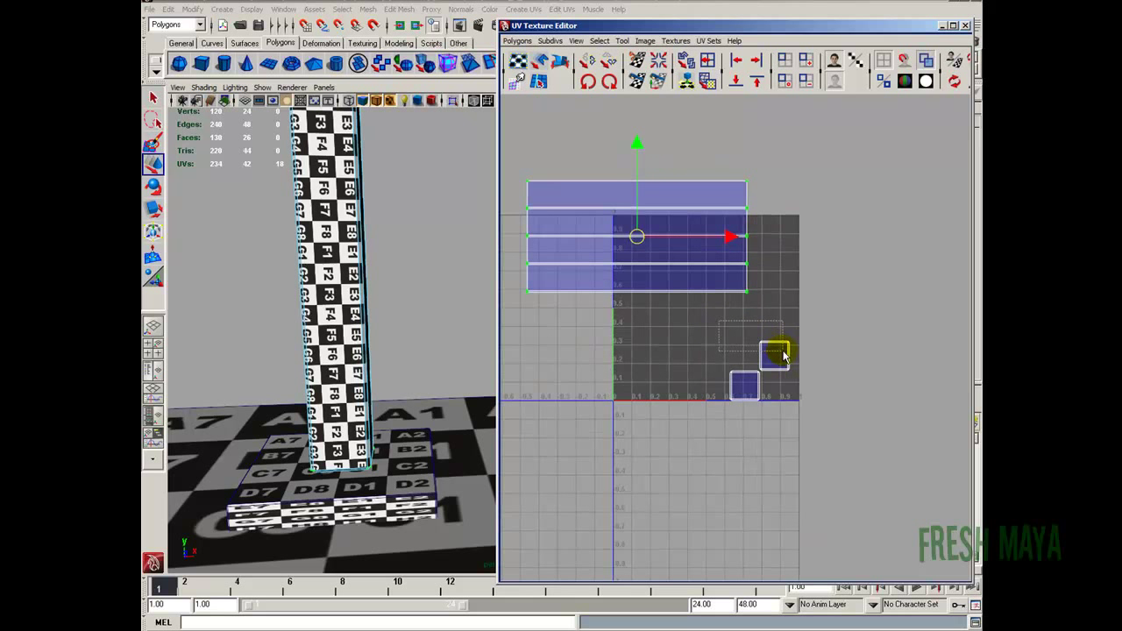
left_click_drag(791, 367, 794, 237)
left_click_drag(510, 153, 831, 361)
right_click_drag(831, 360, 619, 338, "alt")
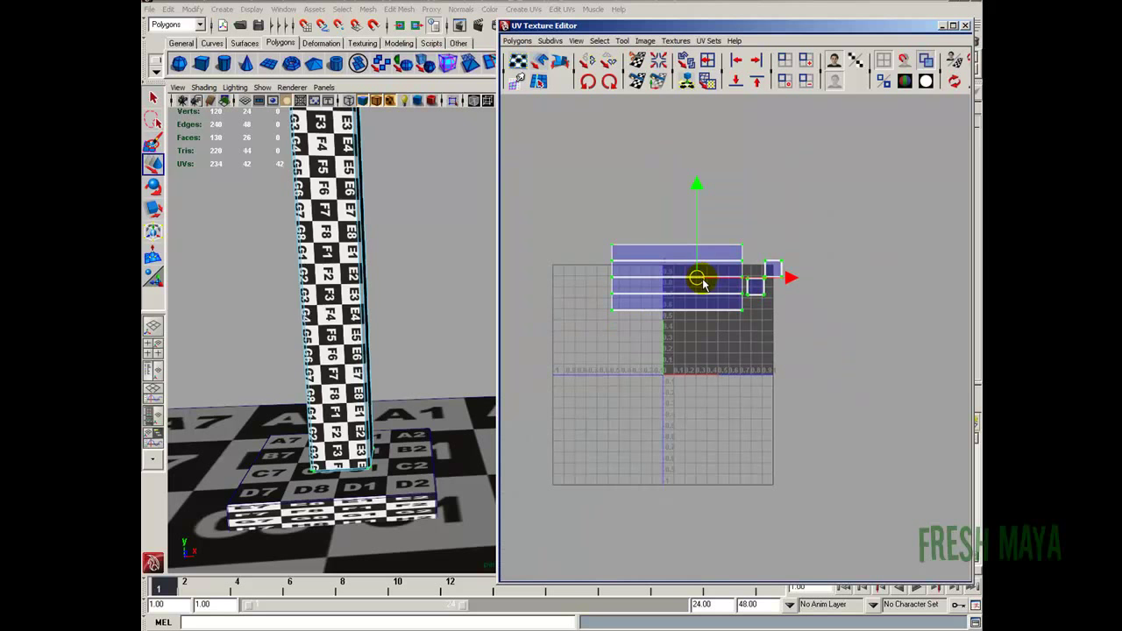
left_click_drag(700, 281, 636, 180)
Select the lamp base, close the UV Texture Editor and apply automatic UV mapping to the base
left_click(379, 482)
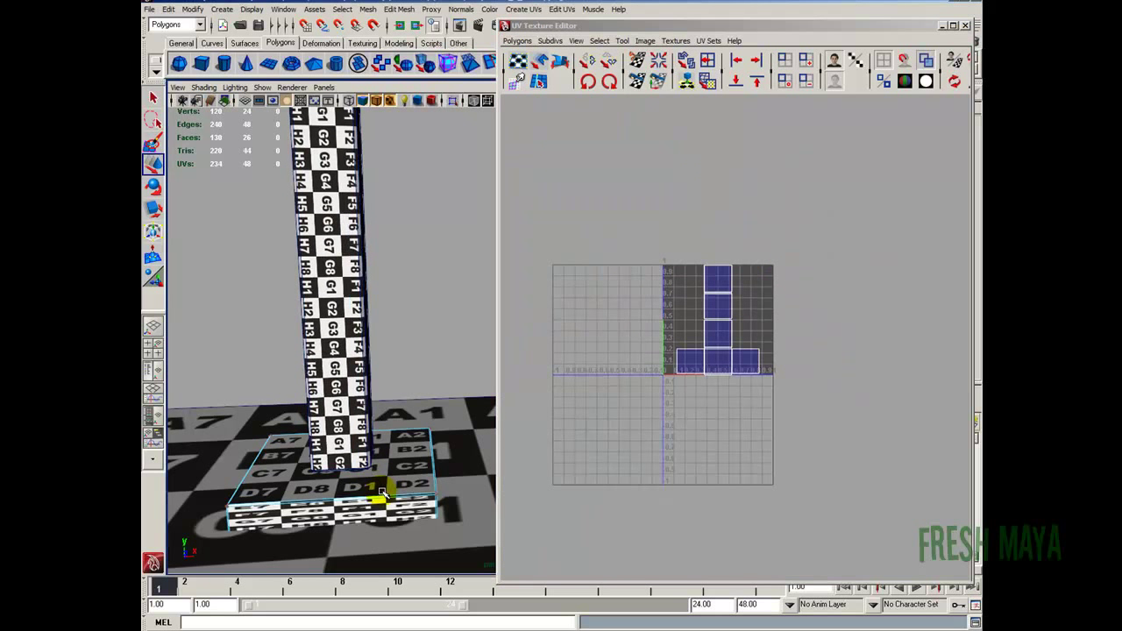
right_click_drag(623, 355, 736, 369, "alt")
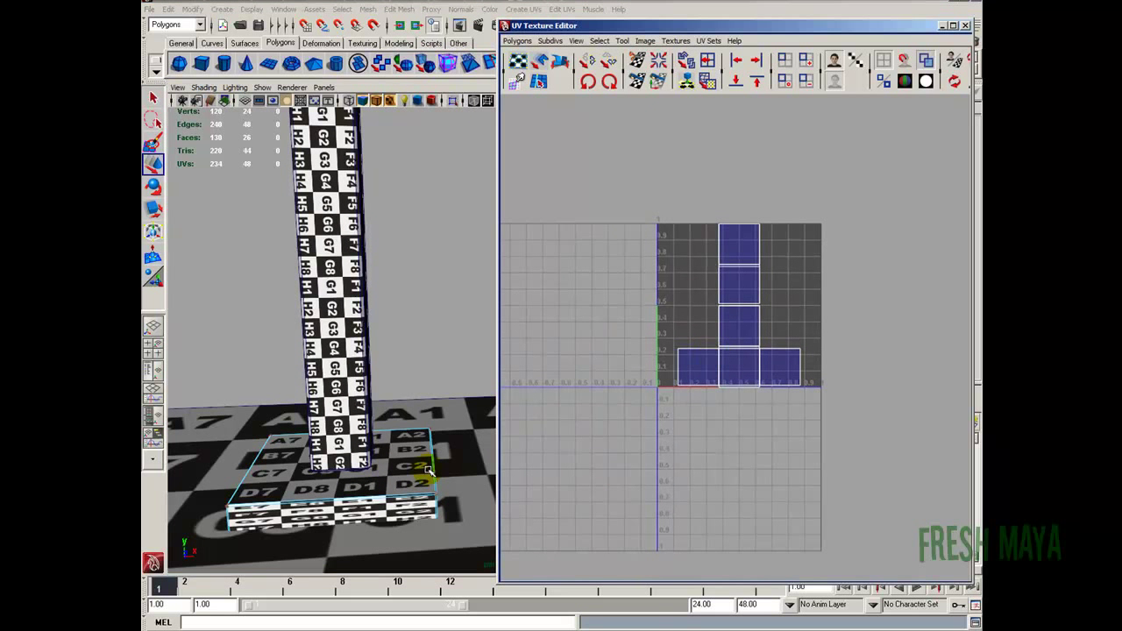
left_click(967, 27)
left_click(524, 11)
left_click(548, 66)
left_click(546, 66)
key("F8")
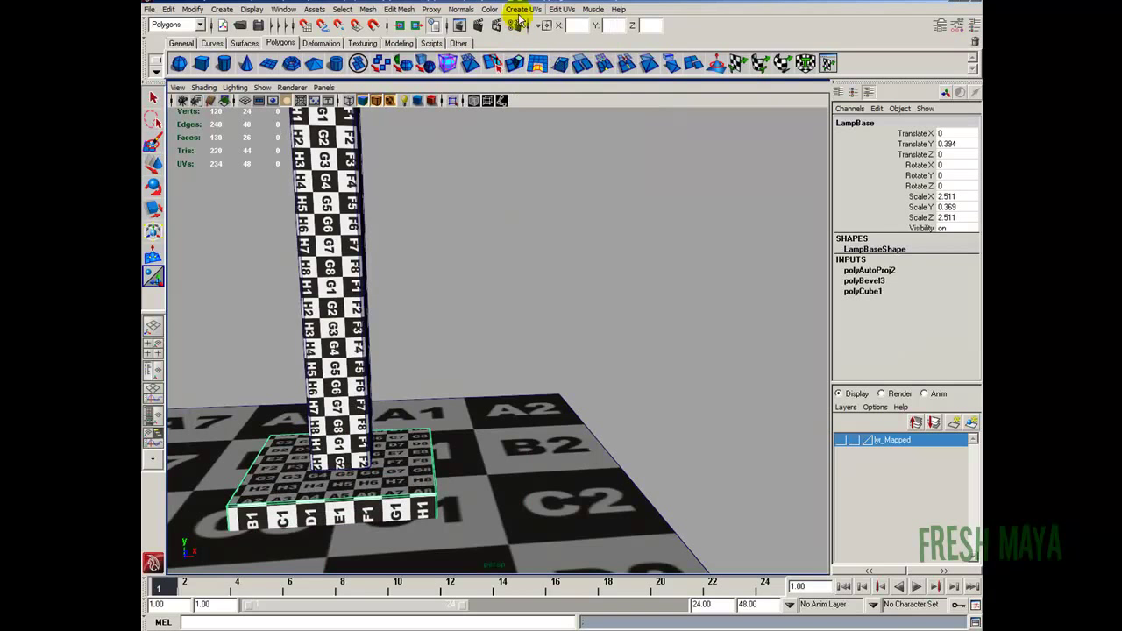
Open the UV Texture Editor for the lamp base and frame its UV shells beside the model
left_click(562, 9)
left_click(624, 260)
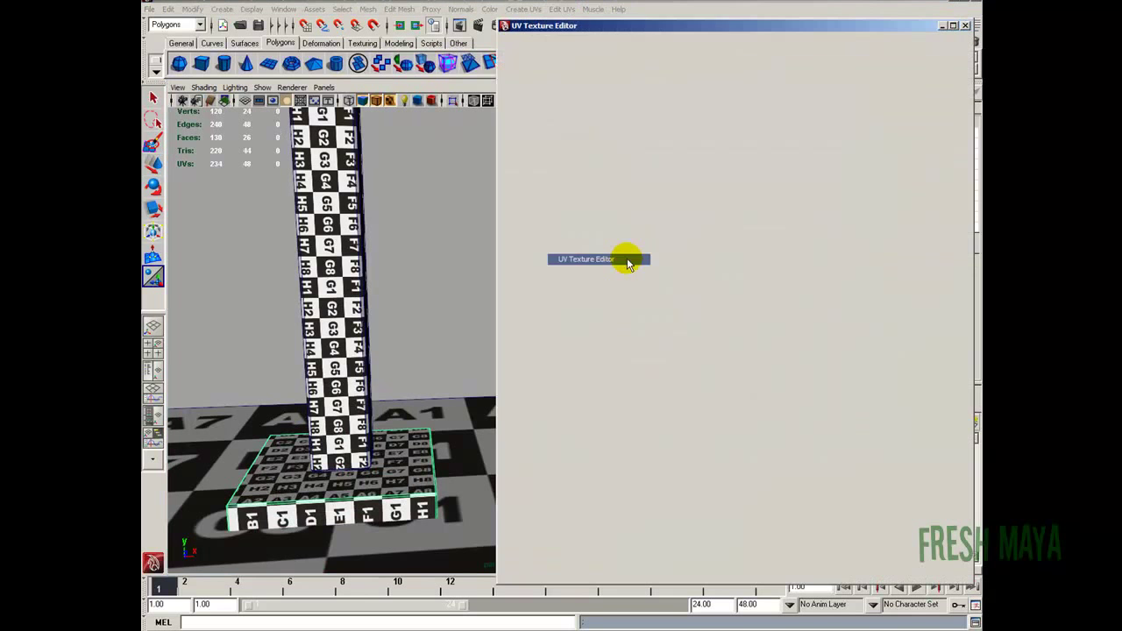
right_click_drag(449, 296, 354, 295, "alt")
middle_click_drag(354, 296, 310, 250, "alt")
right_click_drag(278, 261, 373, 276, "alt")
right_click_drag(603, 302, 707, 263, "alt")
middle_click_drag(707, 262, 716, 282, "alt")
right_click_drag(716, 282, 721, 276, "alt")
Move and sew the upper edge of the lamp base's higher large square shell to its matching side strip
right_click(772, 184)
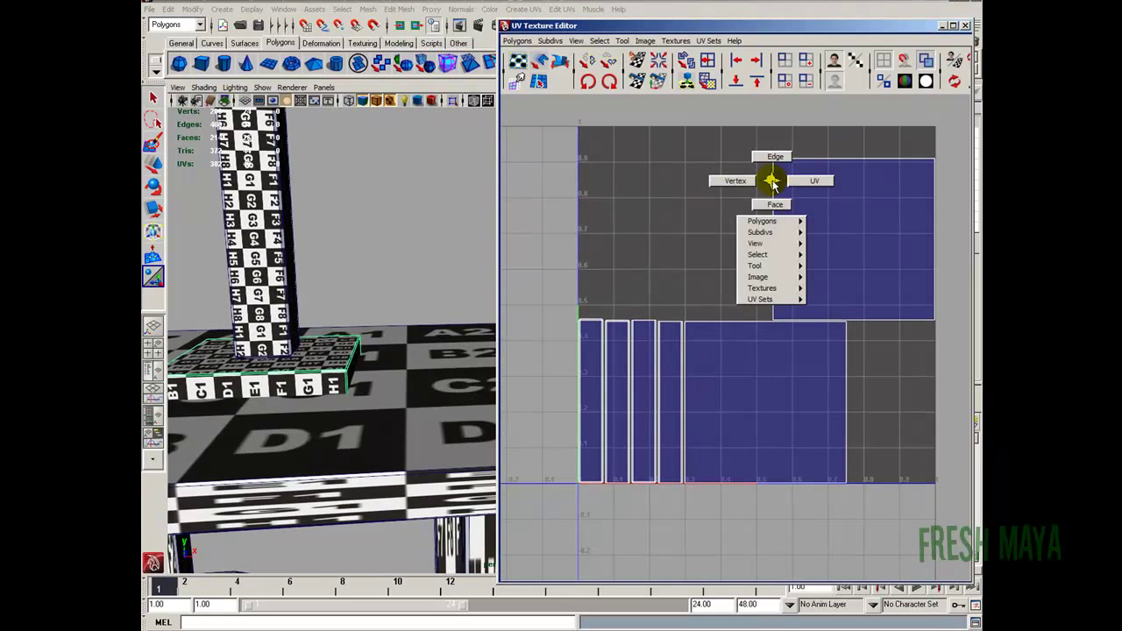
left_click(797, 181)
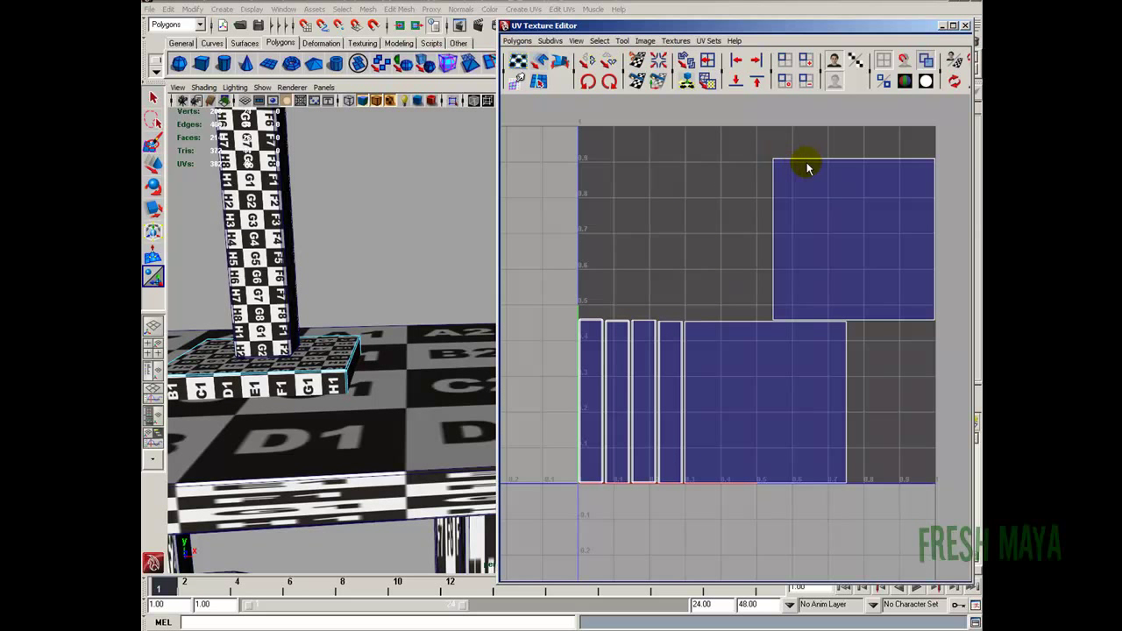
left_click(517, 40)
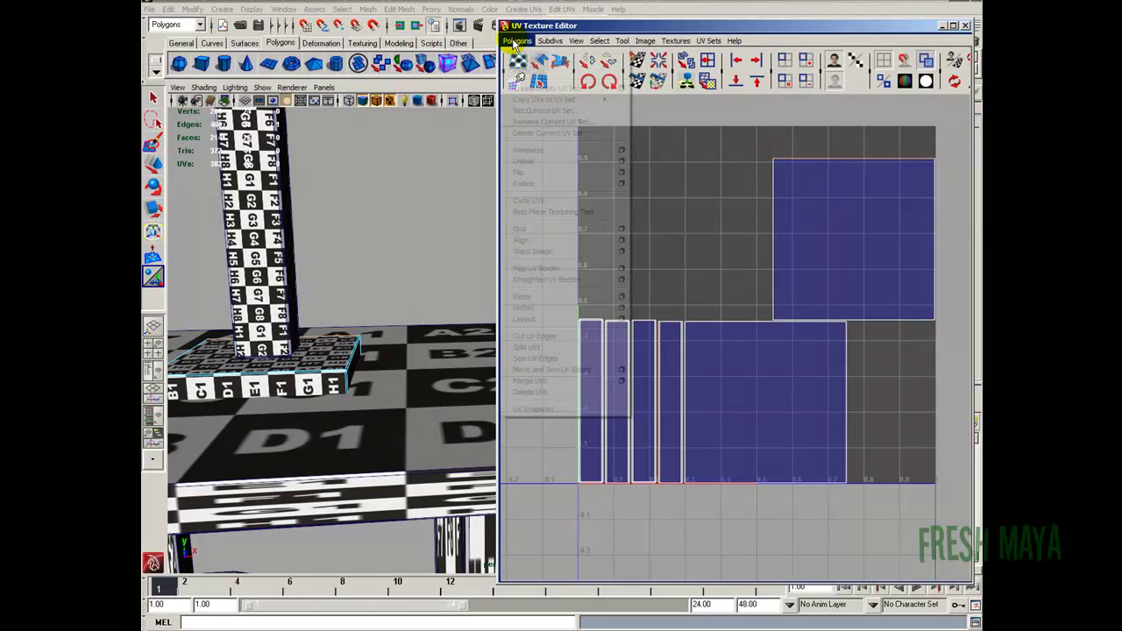
left_click(576, 368)
Move and sew the opposite edge of the same large square shell to its adjoining side strip
right_click_drag(668, 380, 598, 376, "alt")
middle_click_drag(598, 376, 644, 317, "alt")
left_click(606, 308)
left_click(518, 41)
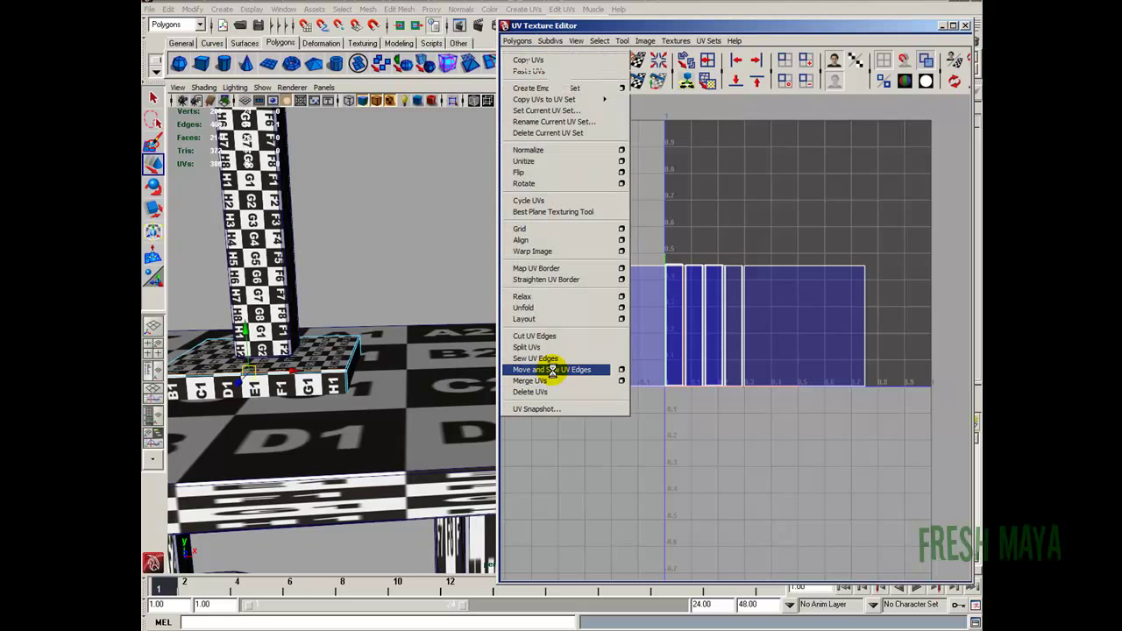
left_click(550, 368)
right_click_drag(690, 305, 694, 322, "alt")
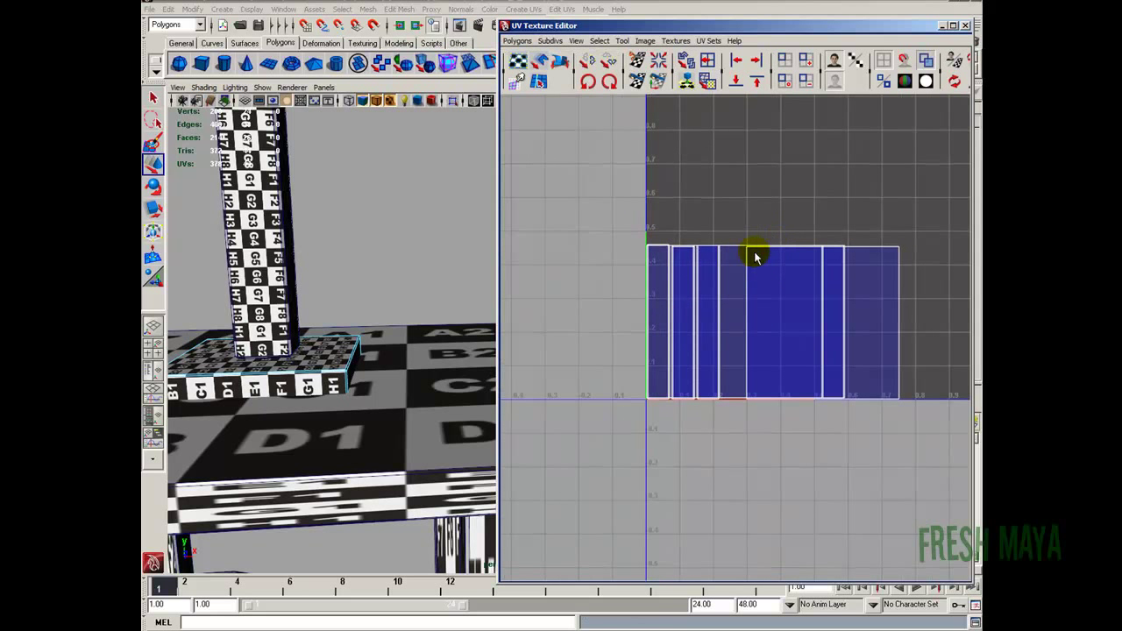
Select the UVs of the sewn lamp base shell and move the whole shell outside the 0–1 area, clear of the others
right_click_drag(747, 220, 795, 218)
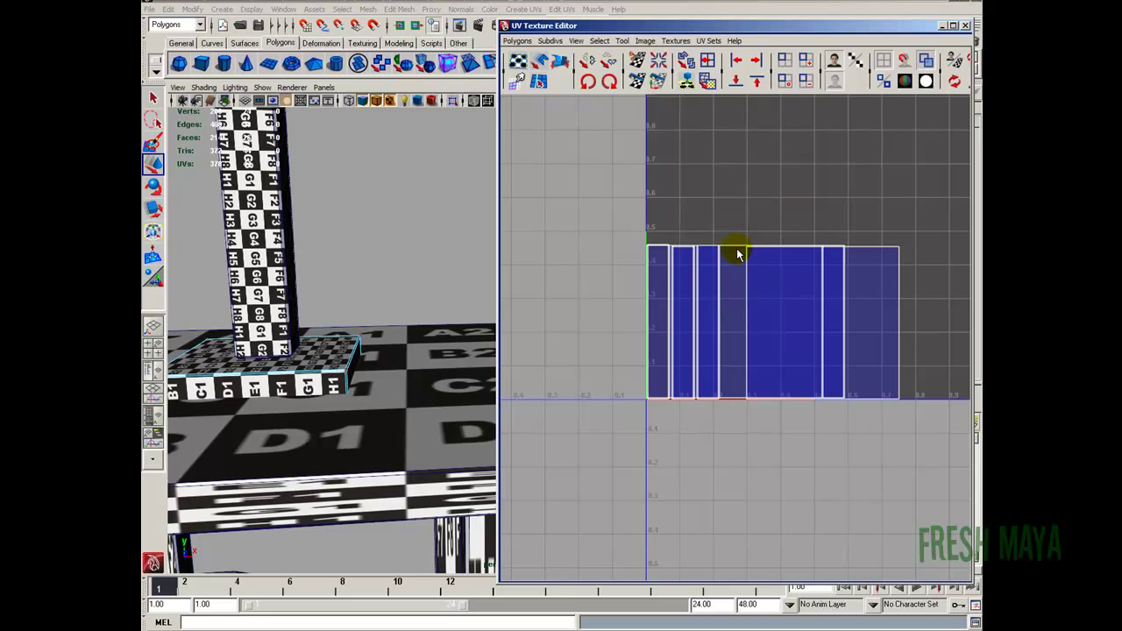
left_click(650, 249)
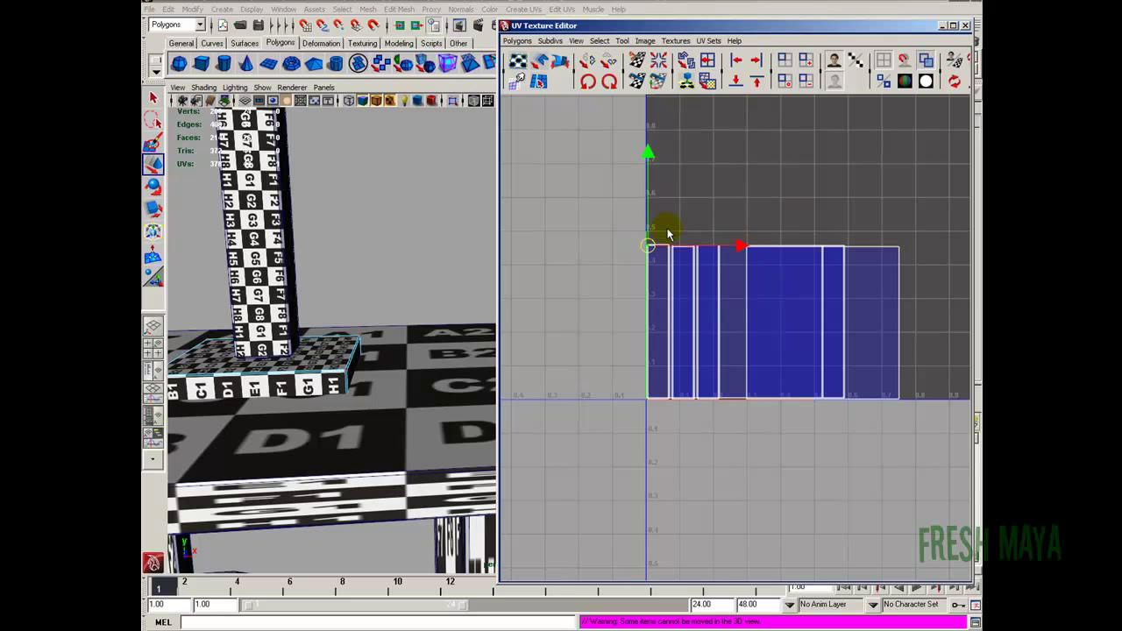
right_click(666, 230, "ctrl")
left_click(696, 214)
left_click_drag(783, 318, 577, 320)
right_click_drag(798, 323, 615, 326, "alt")
middle_click_drag(615, 326, 659, 267, "alt")
left_click_drag(647, 267, 598, 201)
Move and sew the two remaining side strips onto the upper and lower edges of the lamp base's large shell
right_click_drag(681, 162, 682, 145)
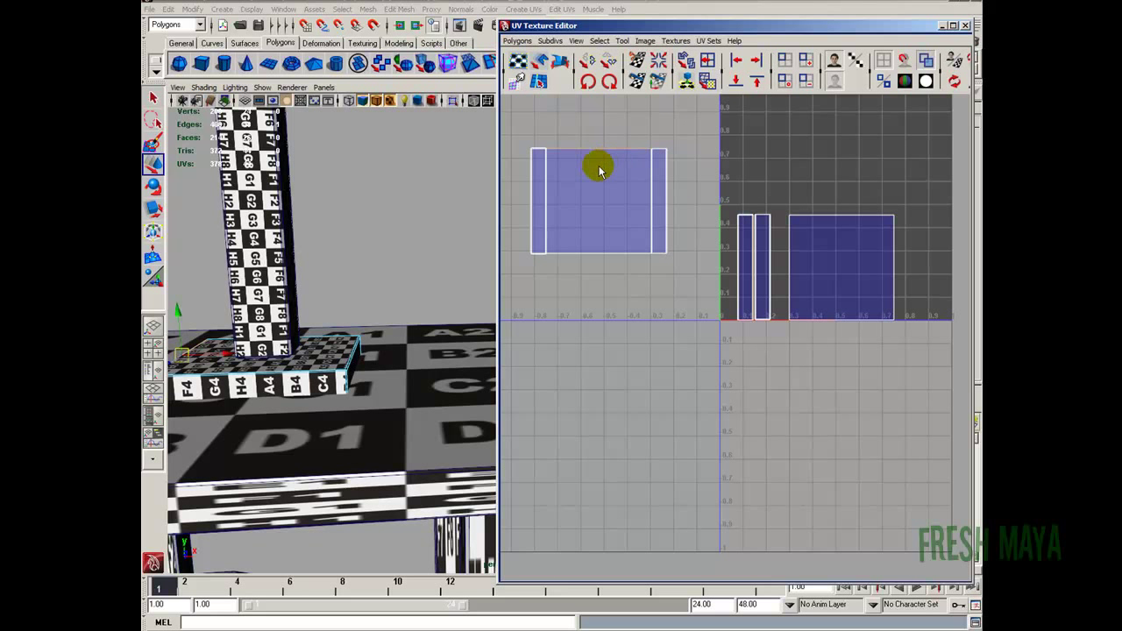
left_click(519, 42)
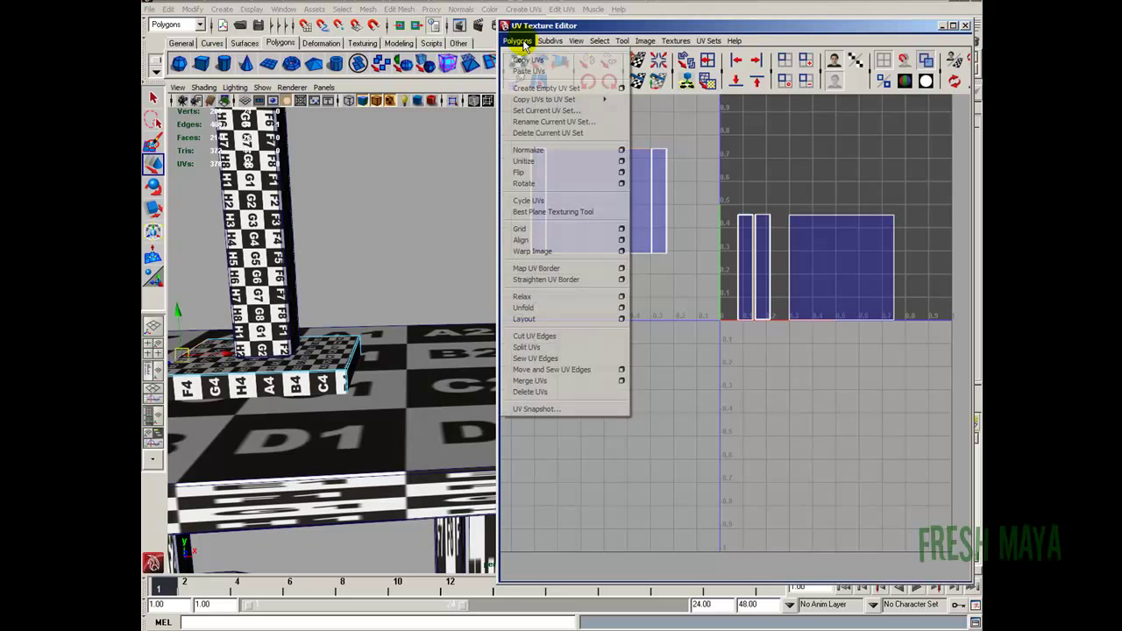
left_click(547, 369)
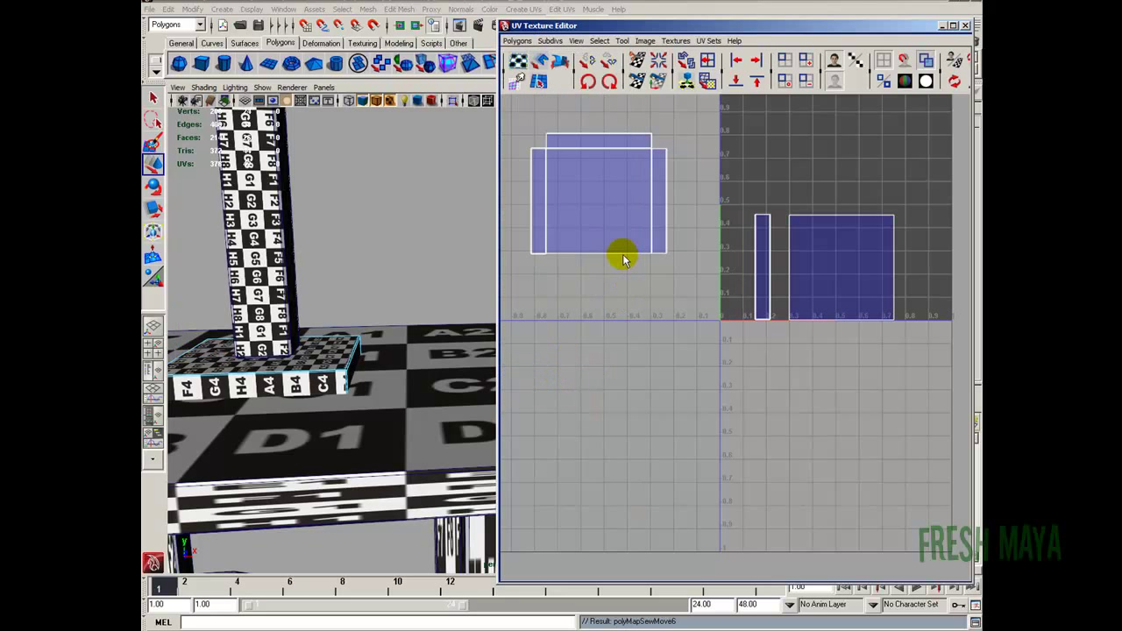
left_click(517, 40)
left_click(572, 372)
Select all UVs of the cross-shaped lamp base shell and nudge it to adjust the checker placement on the base
right_click_drag(693, 170, 735, 174)
scroll(843, 252, "down", 3)
left_click_drag(567, 164, 721, 351)
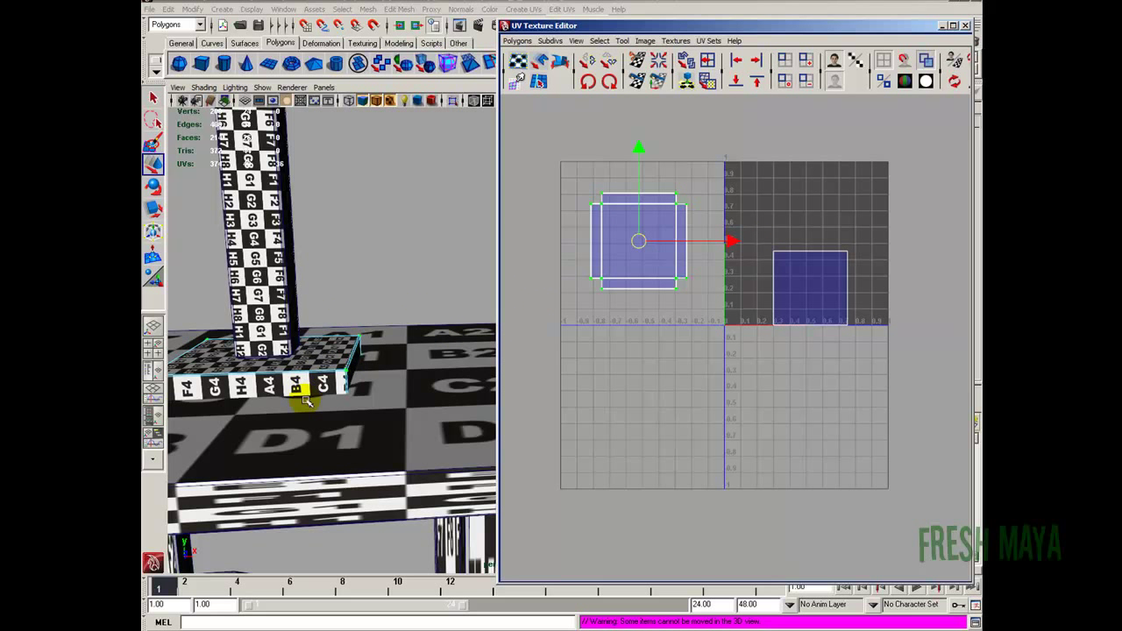
left_click_drag(636, 242, 645, 250)
left_click_drag(350, 289, 399, 307, "alt")
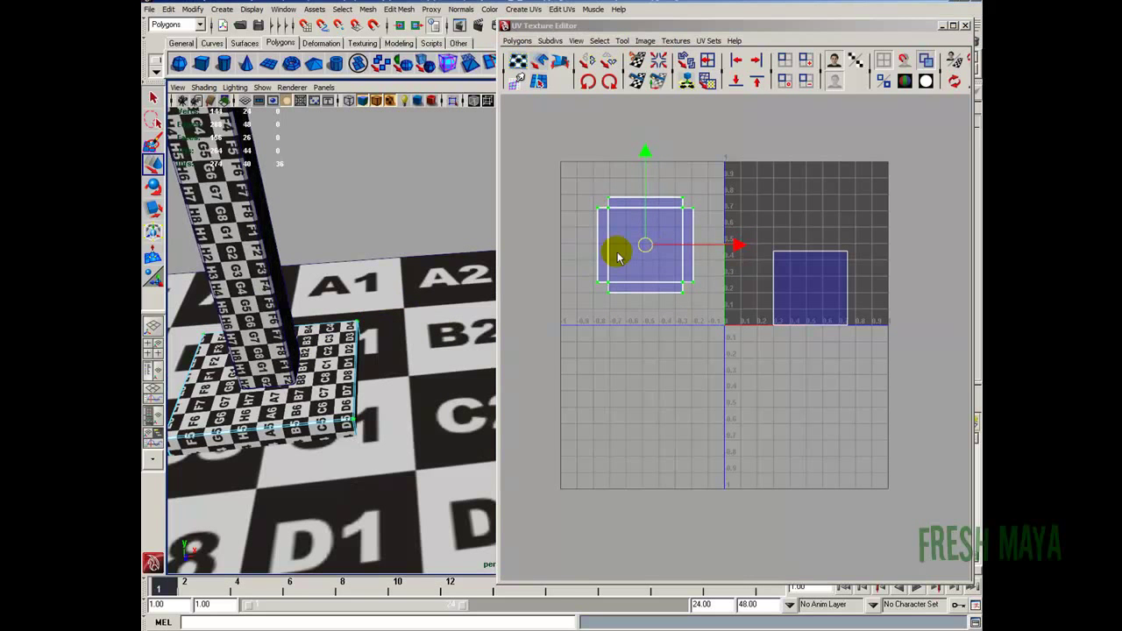
mouse_move(646, 245)
left_mouse_down()
mouse_move(646, 231)
mouse_move(651, 242)
left_mouse_up()
left_click_drag(468, 324, 445, 307, "alt")
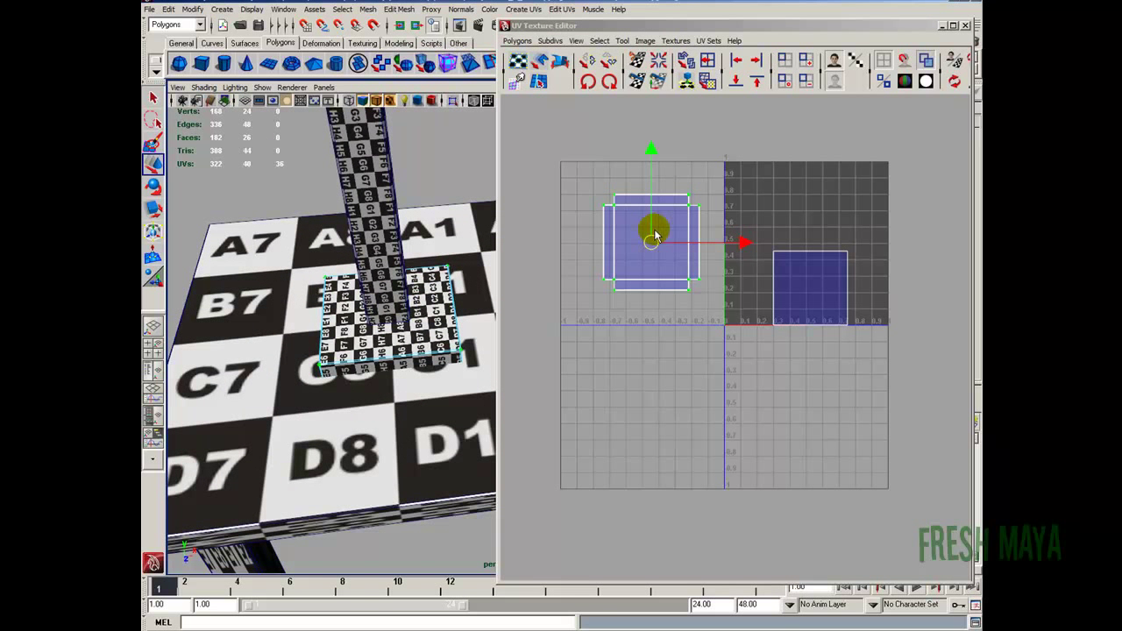
Rotate the cross-shaped lamp base shell 90 degrees counterclockwise in two 45-degree turns and check the checker on the base
left_click(593, 79)
left_click(594, 80)
right_click_drag(306, 314, 360, 317, "alt")
left_click_drag(360, 317, 396, 372, "alt")
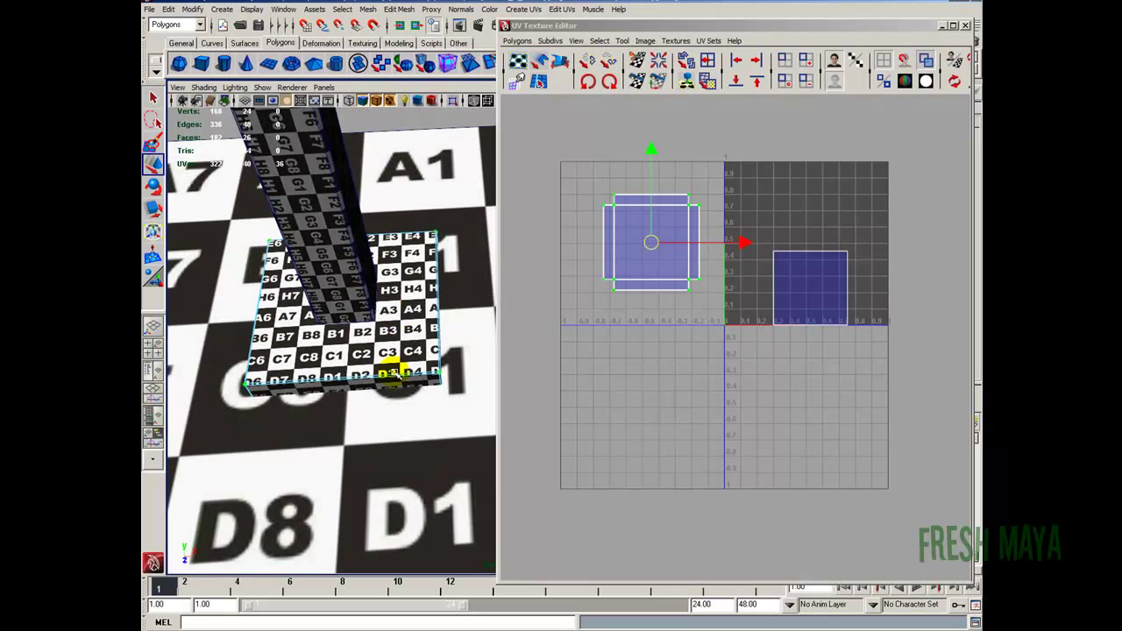
Move and sew the separate square shell of the lamp base onto the edge of its cross-shaped shell
right_click_drag(759, 263, 663, 261, "alt")
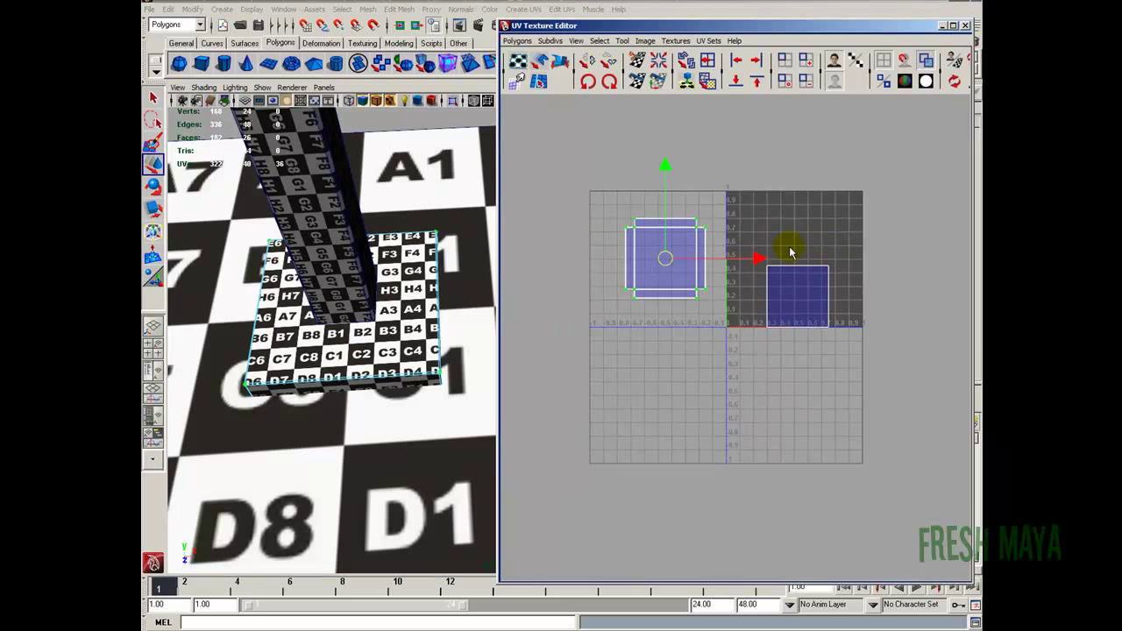
scroll(731, 271, "up", 3)
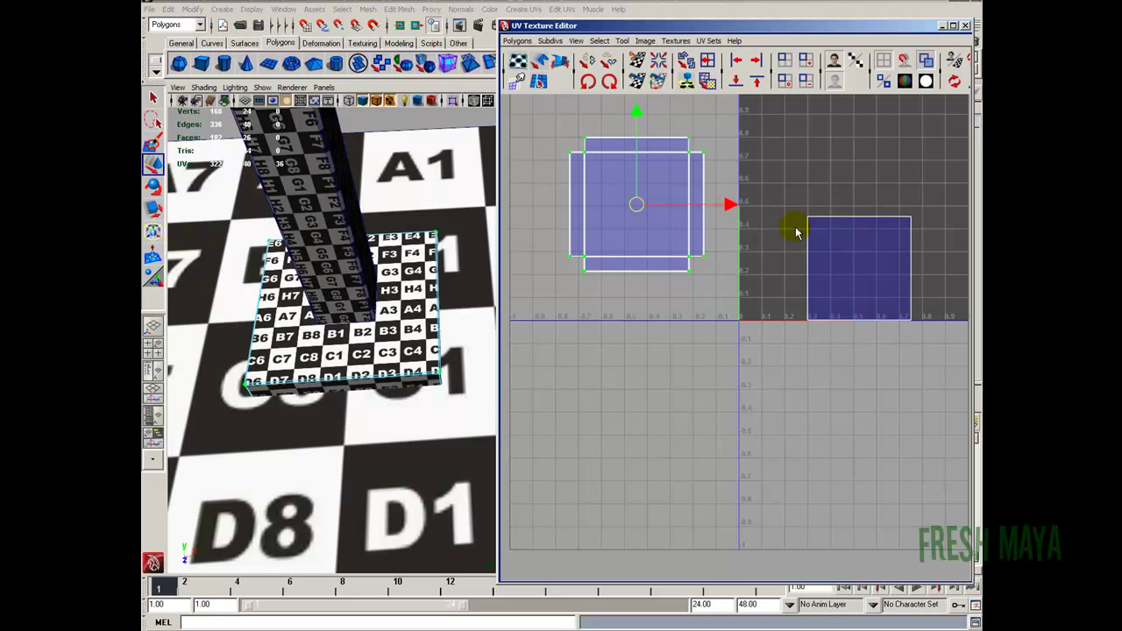
left_click_drag(798, 197, 917, 350)
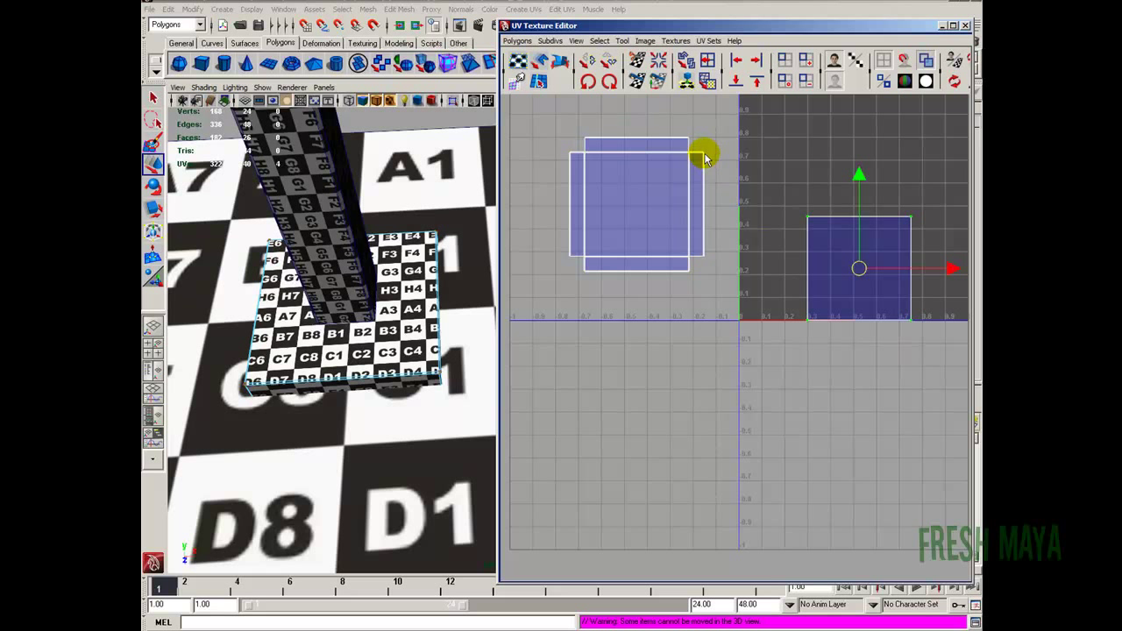
left_click(741, 158)
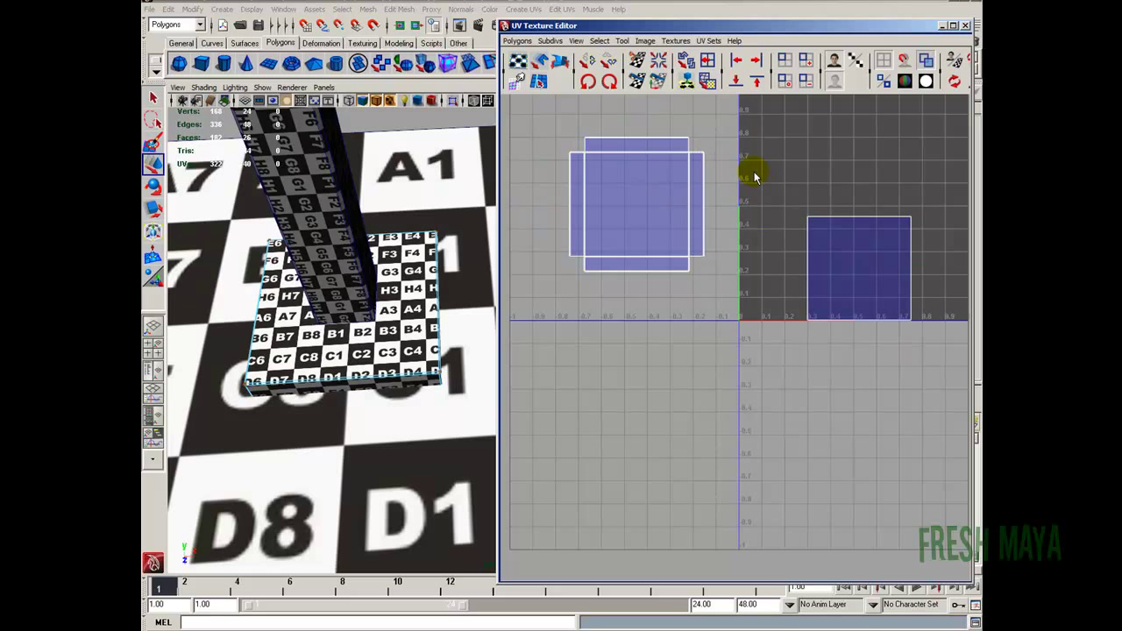
right_click(738, 167)
left_click(745, 142)
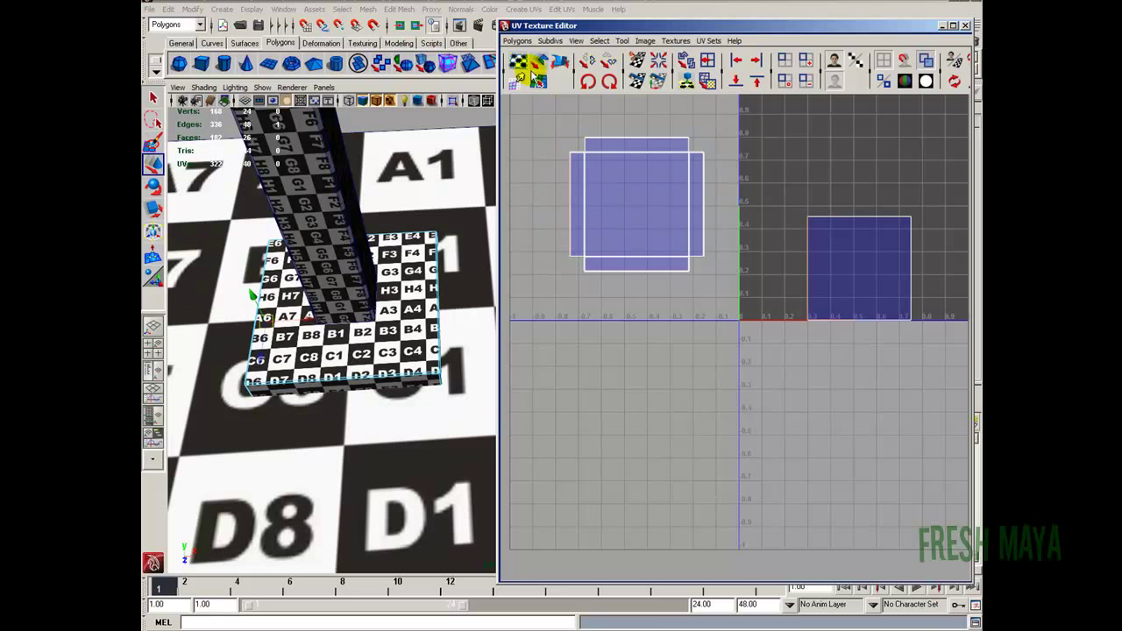
left_click(516, 42)
left_click(560, 372)
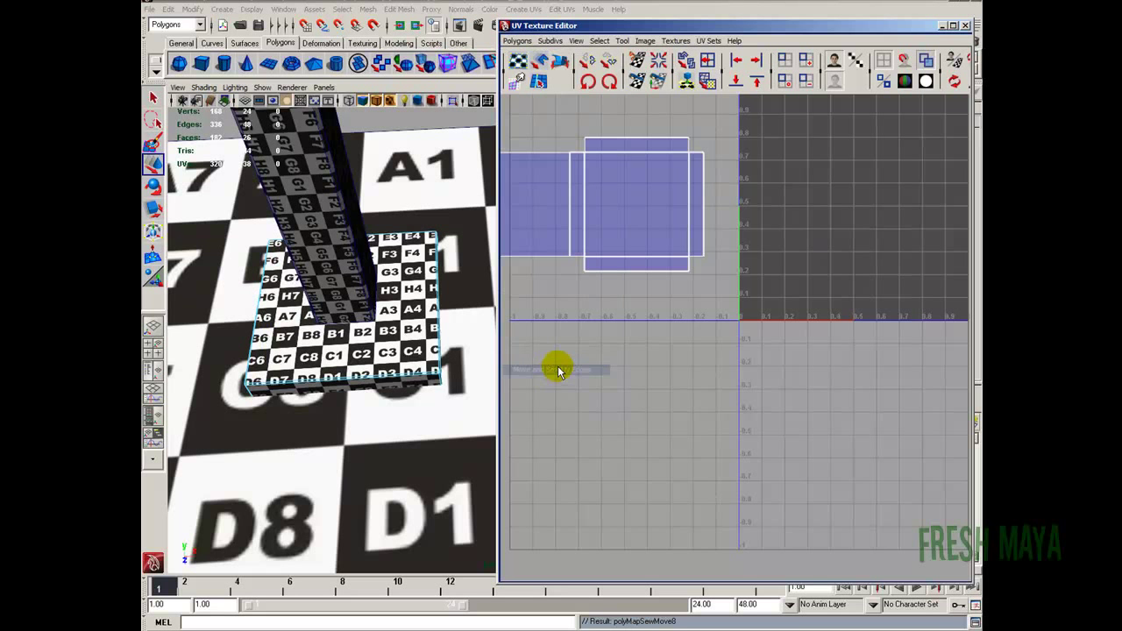
right_click_drag(724, 317, 576, 289, "alt")
Try scaling all UVs of the lamp base's sewn shell, and undo the scaling
left_click_drag(399, 331, 380, 295, "alt")
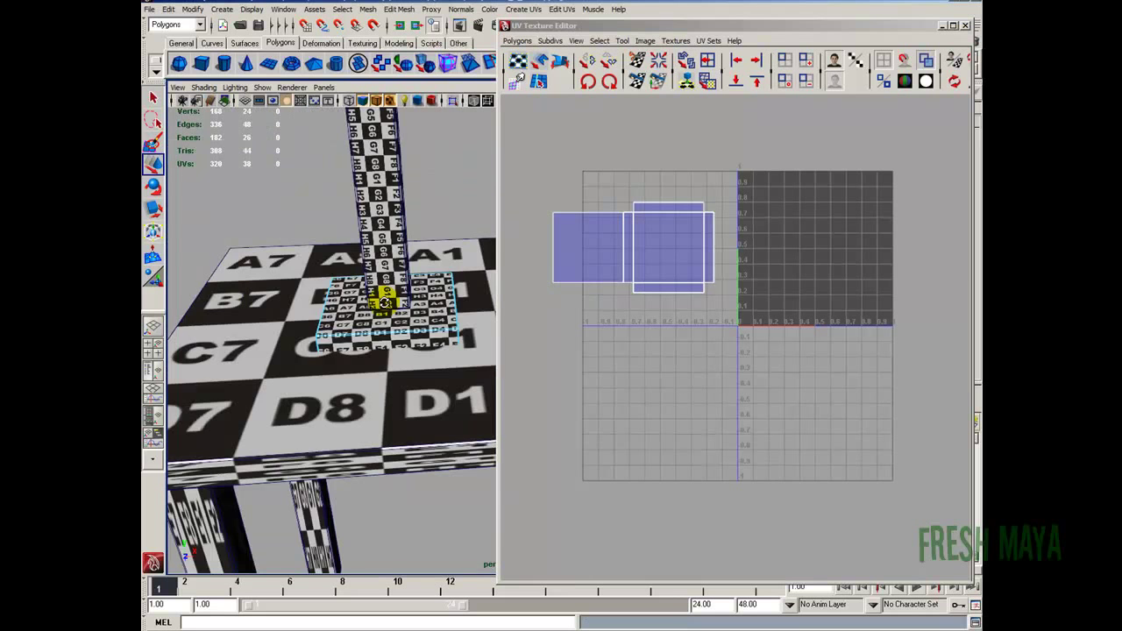
left_click_drag(381, 208, 372, 292, "alt")
right_click_drag(622, 252, 655, 248)
left_click_drag(532, 166, 783, 344)
key("r")
mouse_move(634, 245)
left_mouse_down()
mouse_move(693, 248)
mouse_move(634, 248)
mouse_move(652, 253)
left_mouse_up()
key("ctrl+z")
right_click_drag(719, 284, 666, 278, "alt")
Show the lamp post's UVs together with the lamp base's and move the base shell above the post's long strips
left_click(427, 229, "shift")
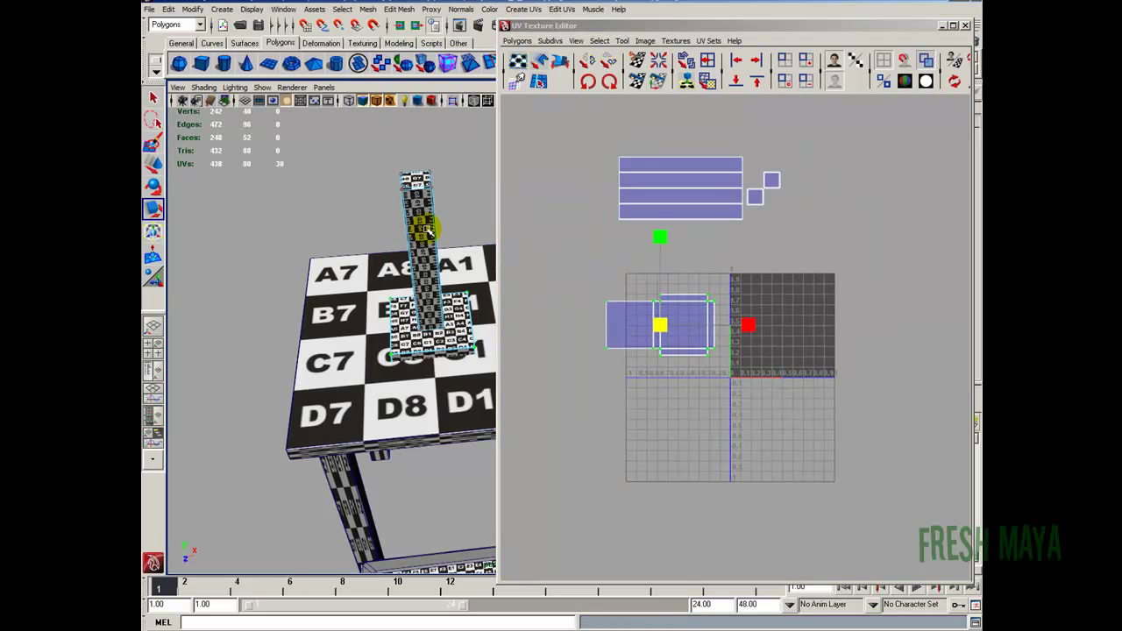
right_click_drag(738, 287, 618, 256, "alt")
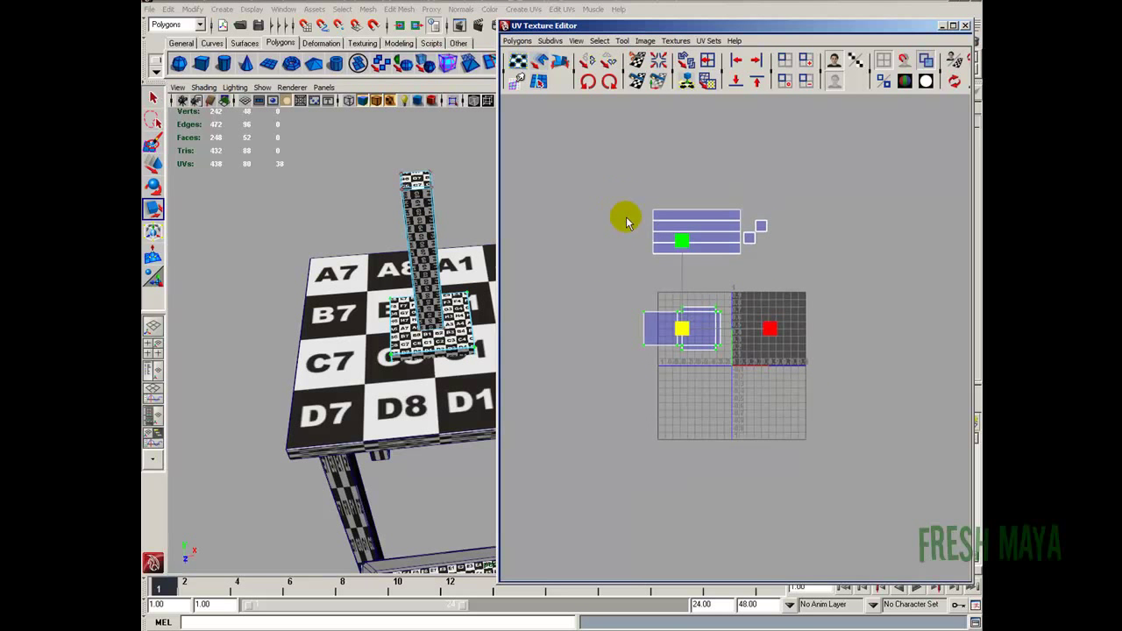
left_click_drag(609, 290, 787, 374)
key("w")
left_click_drag(684, 326, 693, 185)
right_click_drag(693, 188, 745, 239, "alt")
middle_click_drag(745, 239, 783, 458, "alt")
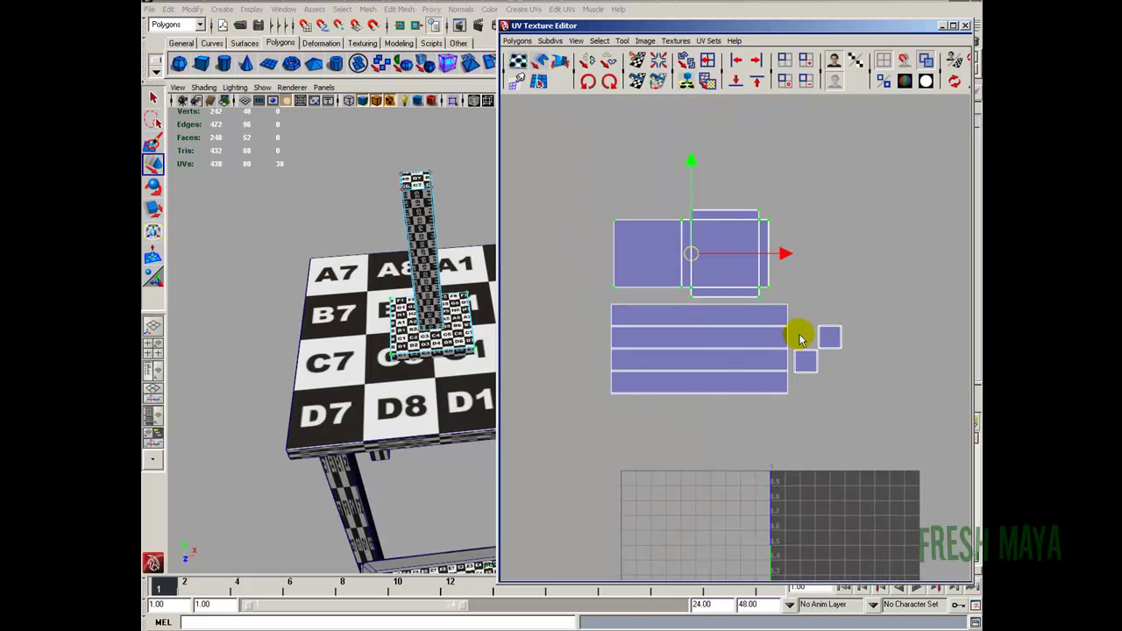
Move the lamp post's two small square end shells side by side, beyond the end of the long strips
right_click_drag(795, 331, 696, 370, "alt")
left_click(864, 328)
right_click_drag(865, 296, 903, 280, "ctrl")
left_click_drag(873, 342, 849, 307)
left_click_drag(817, 344, 862, 406)
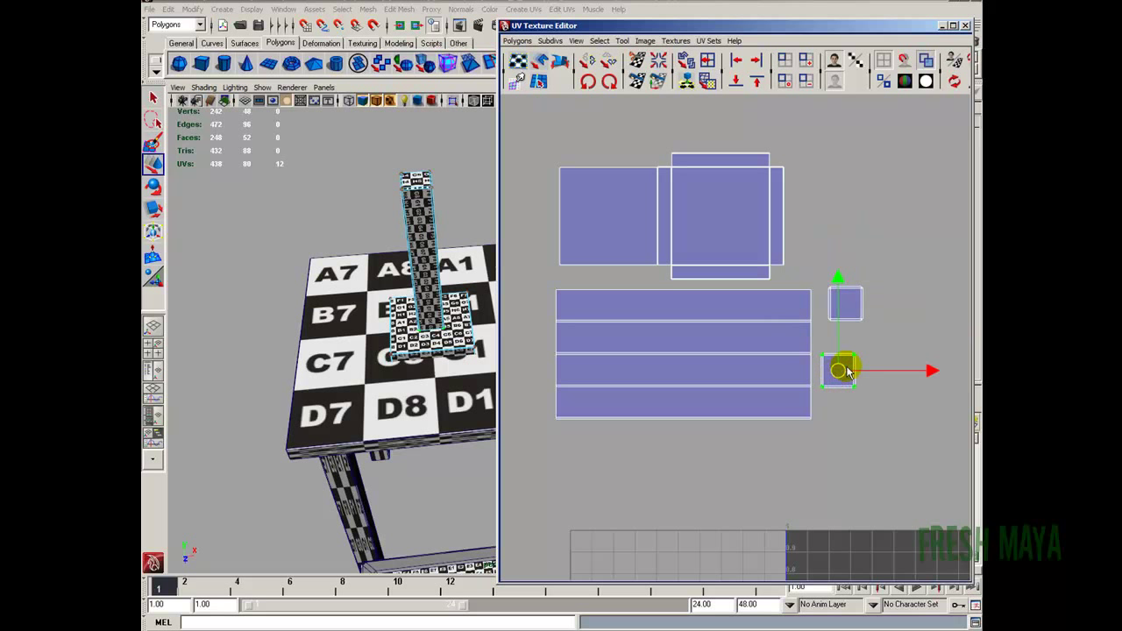
left_click_drag(834, 370, 882, 307)
Move both small square end shells together into the gap between the base shell and the long strips, and scale them down to fit
left_click_drag(814, 283, 930, 326)
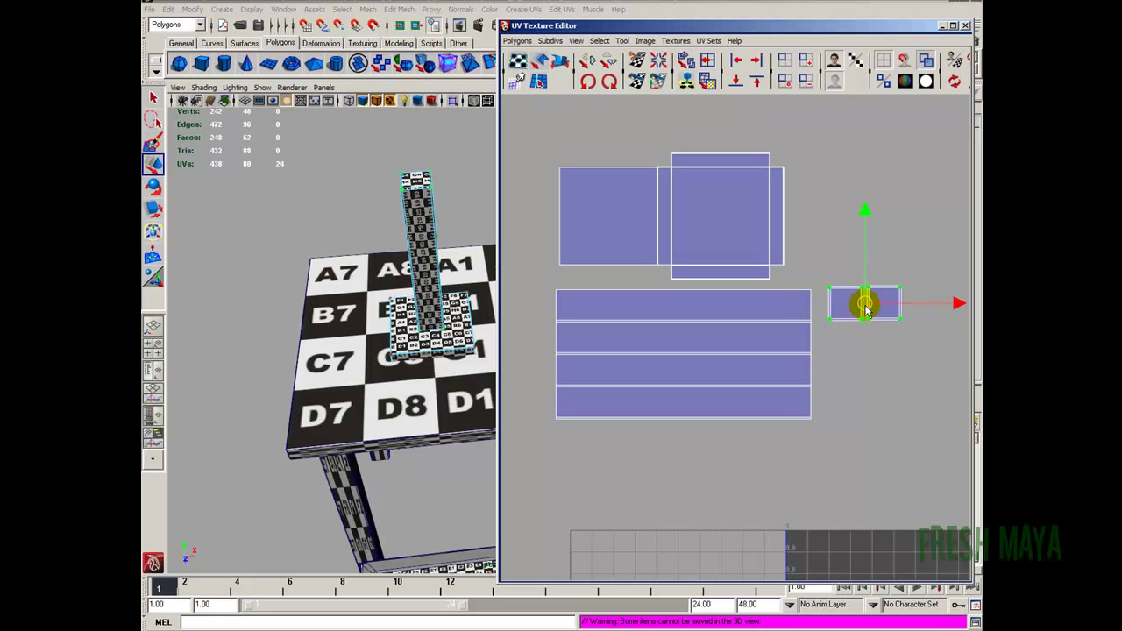
left_click_drag(866, 309, 646, 282)
key("r")
key("w")
Select all UVs of the lamp base and lamp post and move the whole layout over the 0–1 area
right_click_drag(815, 324, 681, 285, "alt")
left_click_drag(604, 173, 837, 470)
right_click_drag(894, 422, 716, 390, "alt")
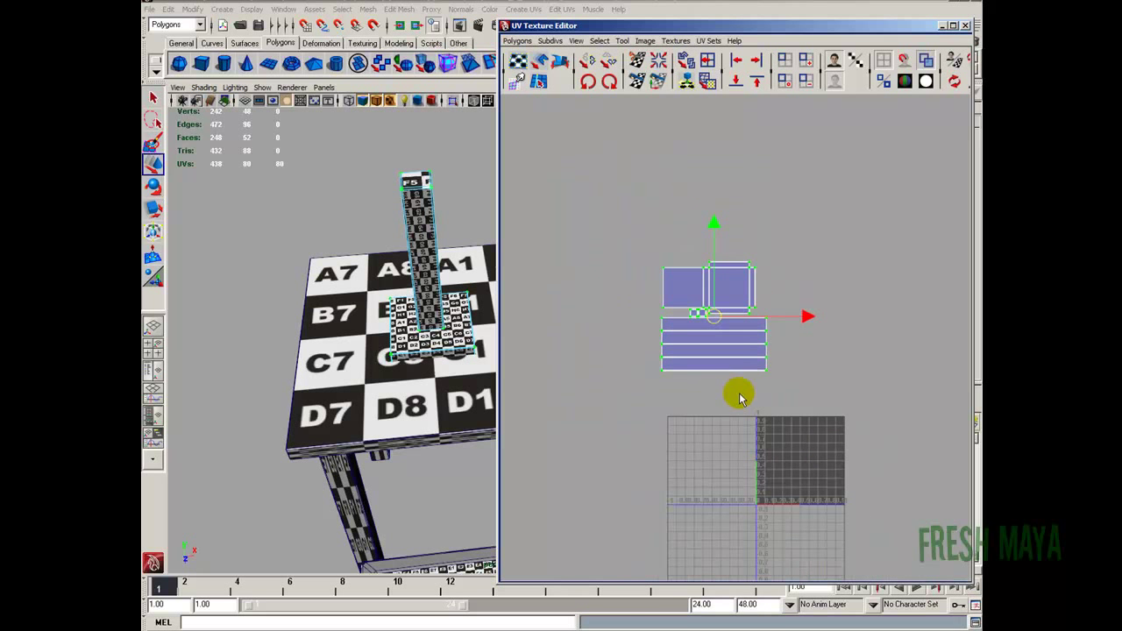
middle_click_drag(729, 370, 667, 319, "alt")
left_click_drag(653, 266, 741, 404)
right_click_drag(742, 404, 806, 421, "alt")
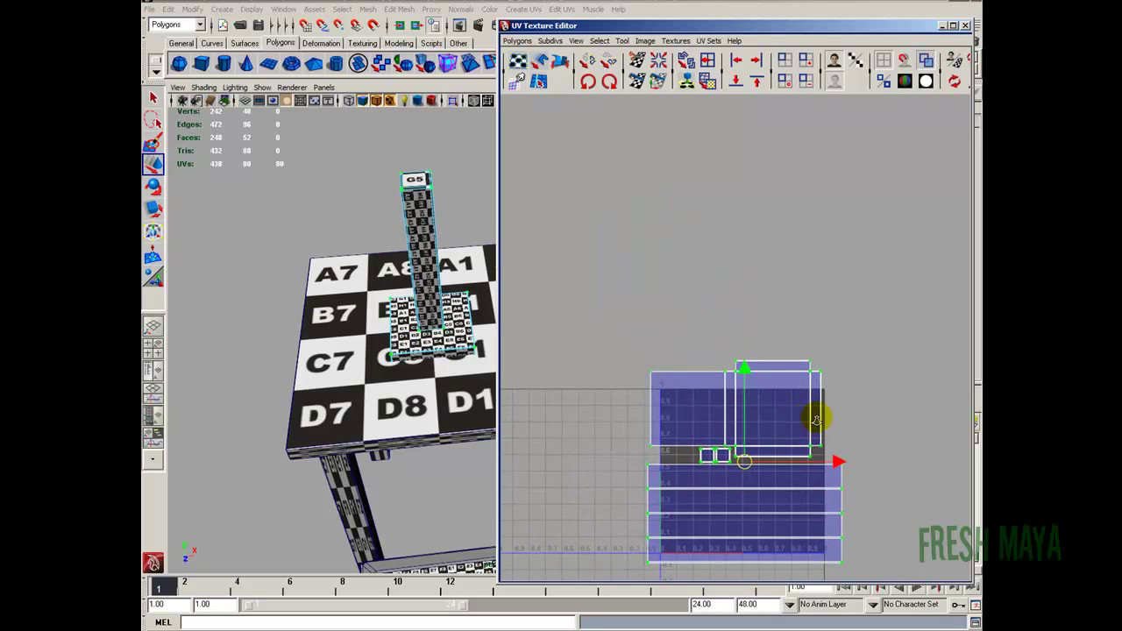
middle_click_drag(805, 420, 709, 251, "alt")
scroll(783, 323, "up", 2)
Scale the combined lamp layout down uniformly and position it to fit inside the 0–1 area
key("r")
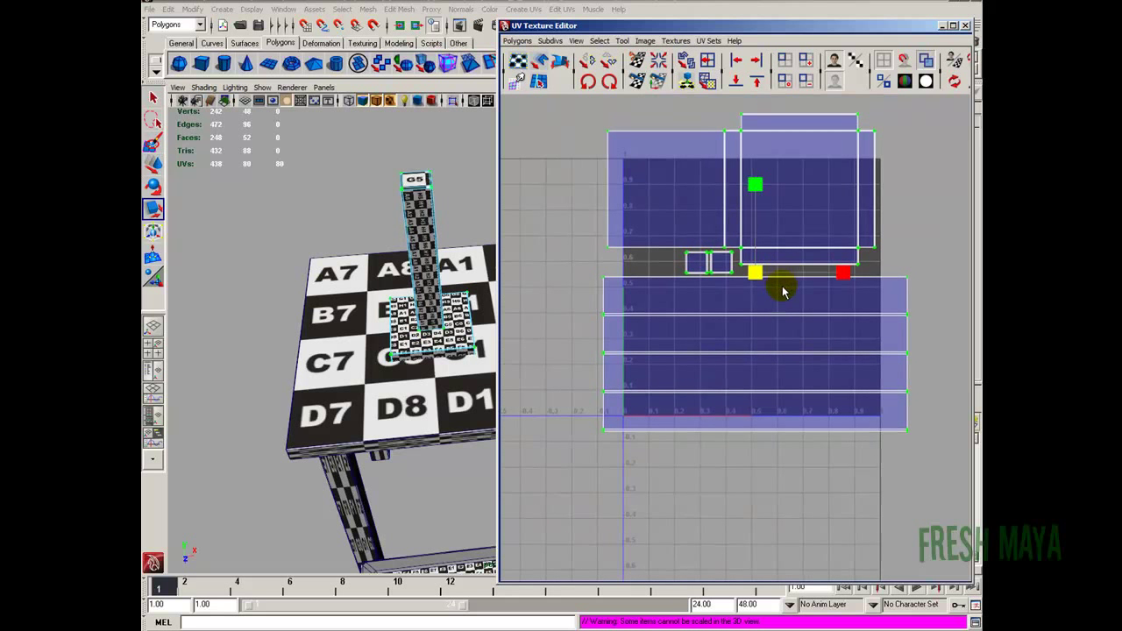
mouse_move(757, 275)
left_mouse_down()
mouse_move(739, 270)
mouse_move(759, 296)
left_mouse_up()
key("w")
key("r")
key("w")
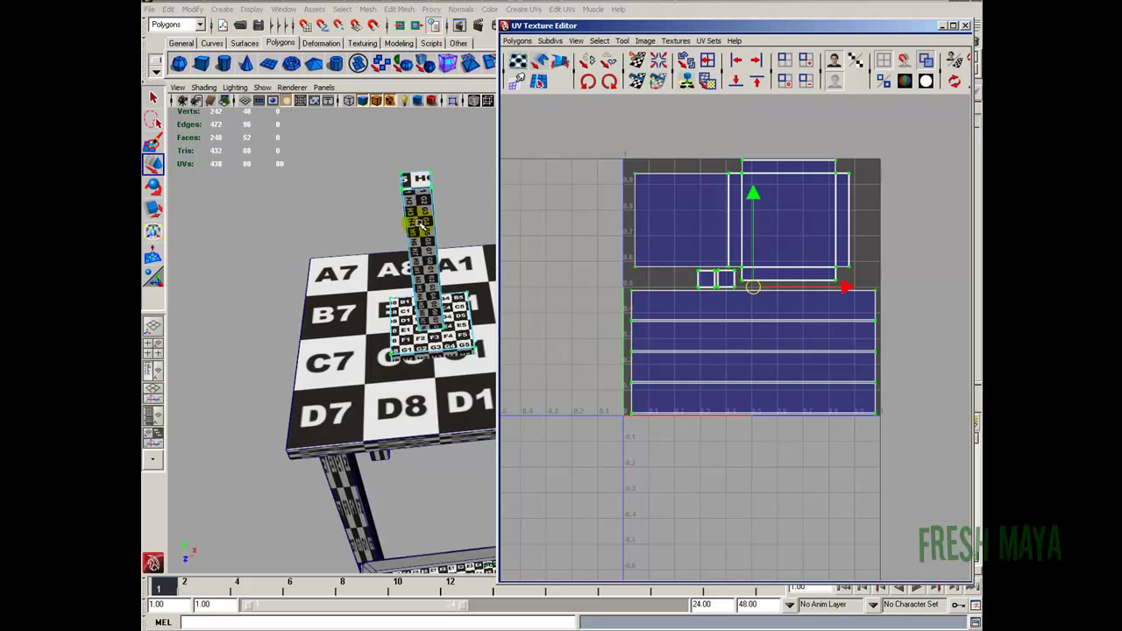
scroll(828, 282, "down", 1)
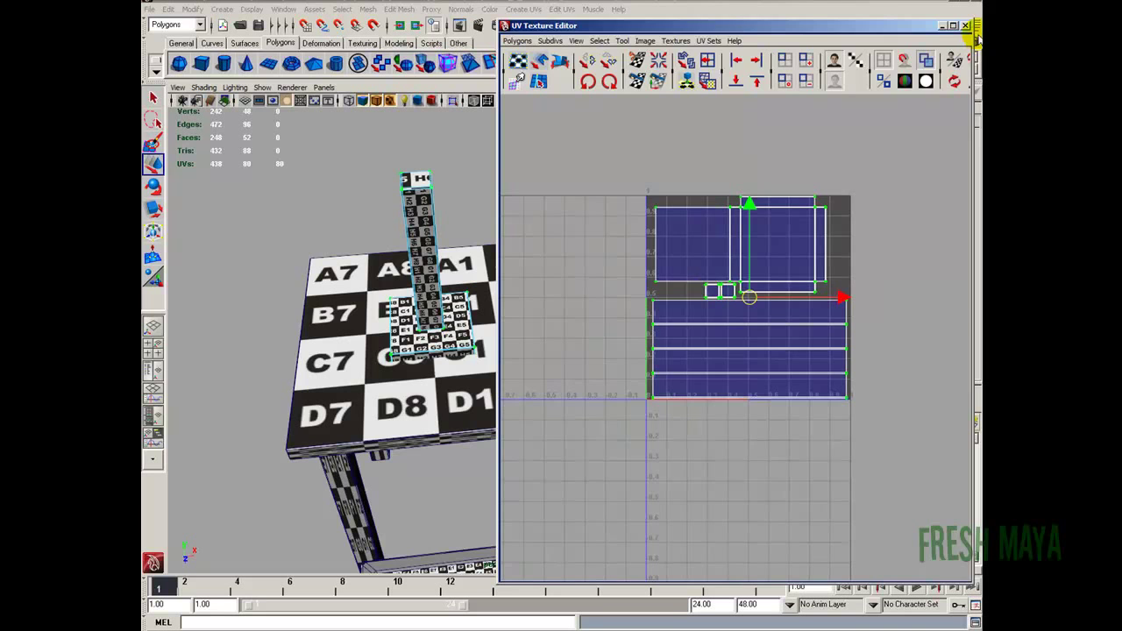
Close the UV Texture Editor and return the lamp base and lamp post to object mode
left_click(965, 25)
left_click_drag(398, 320, 512, 298, "alt")
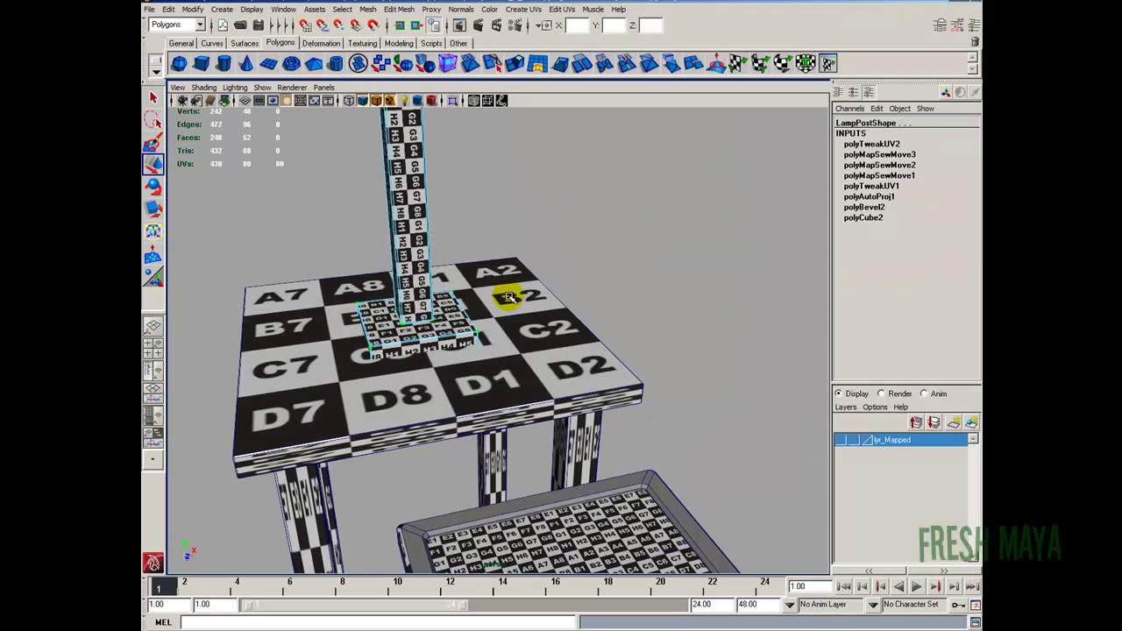
key("F8")
right_click_drag(613, 302, 463, 306, "alt")
middle_click_drag(463, 306, 532, 263, "alt")
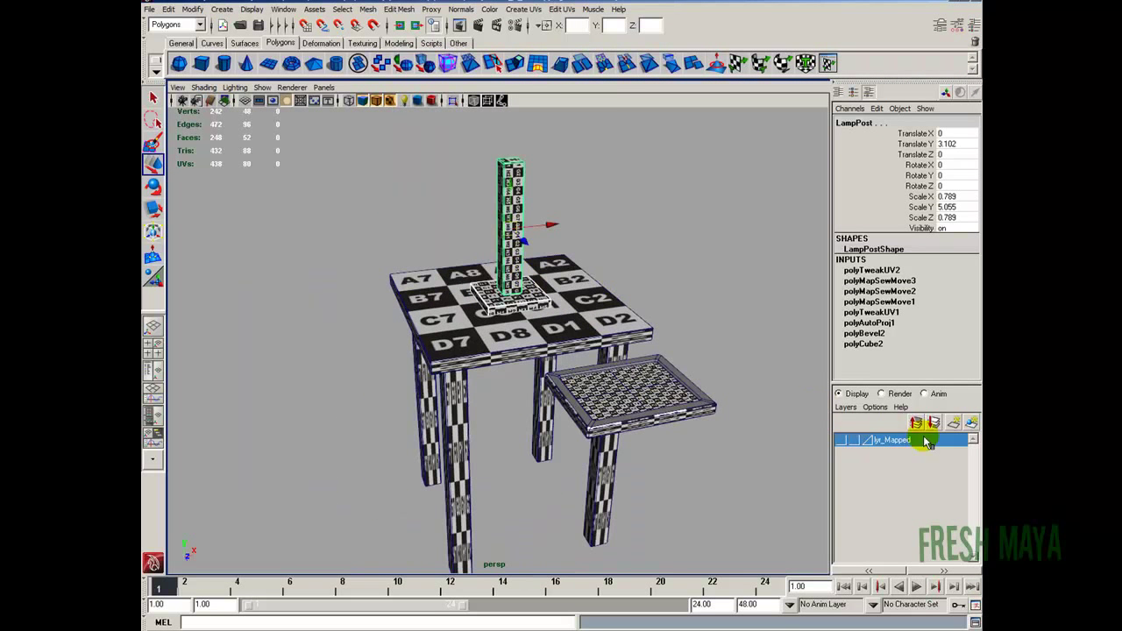
Select the table top and the lamp base in turn to compare their shapes
left_click(430, 317)
key("f")
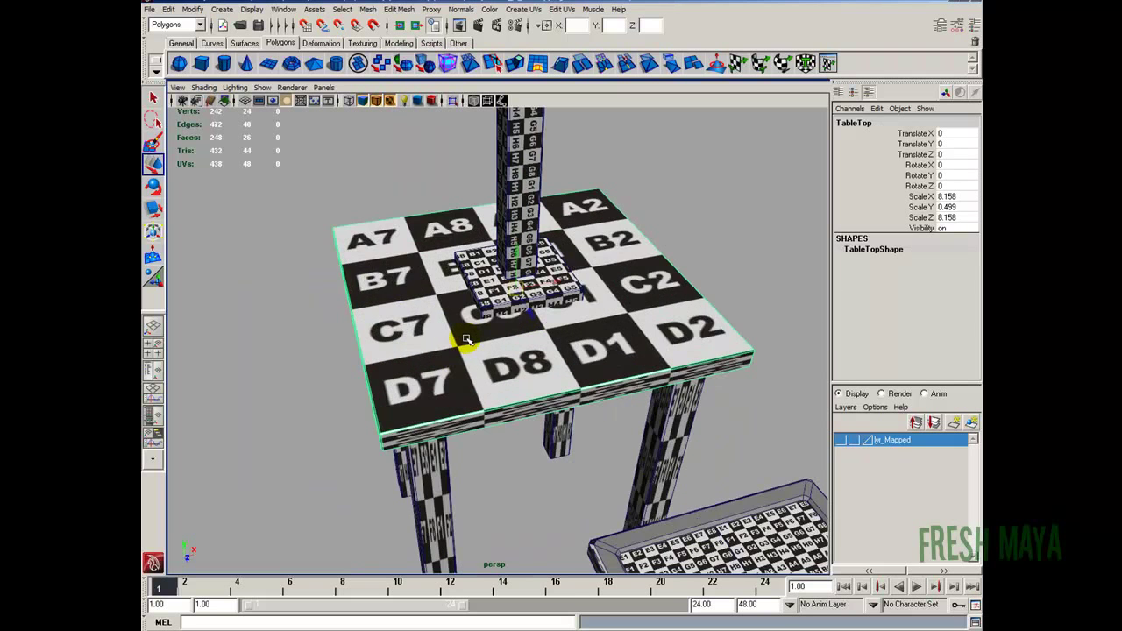
left_click(480, 274)
left_click(449, 354)
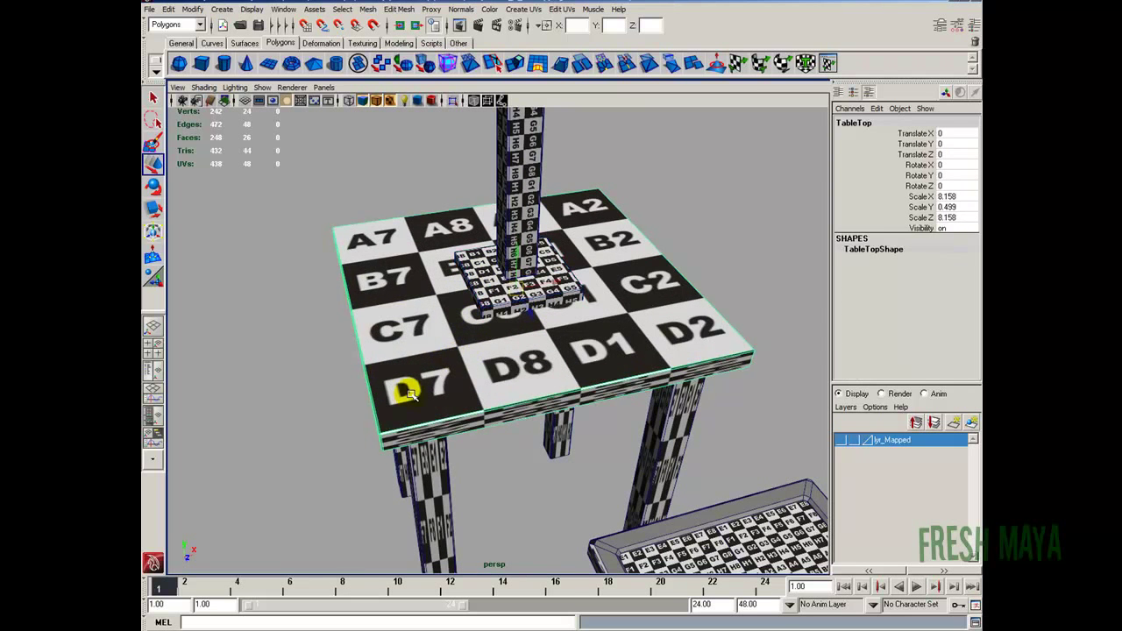
key("f")
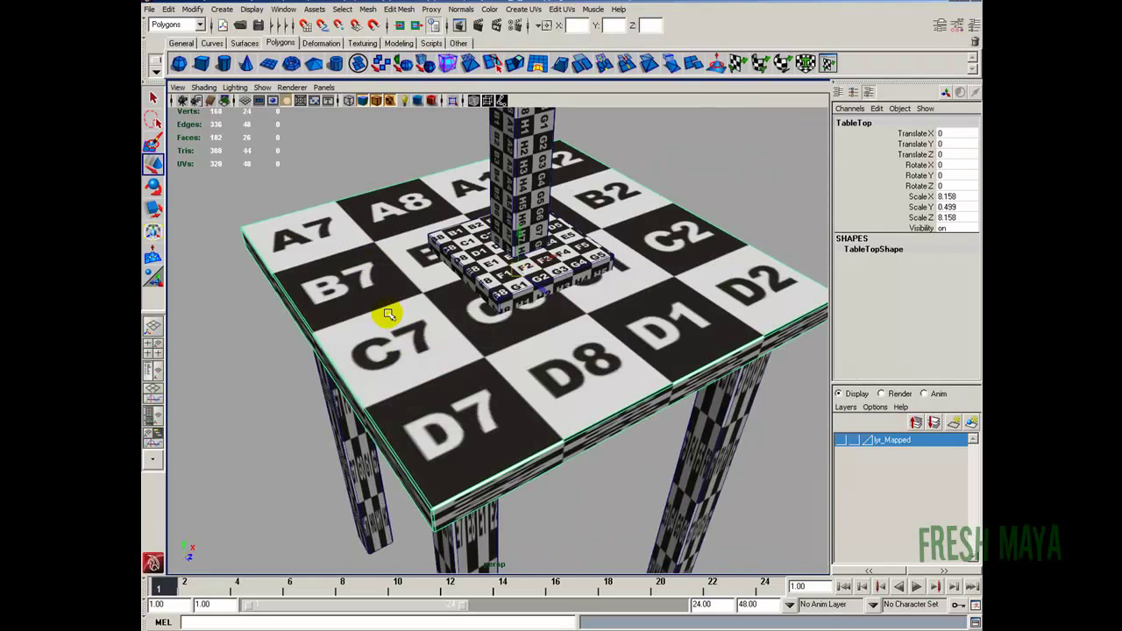
Transfer all UV sets from the lamp base to the table top with Transfer Attributes
left_click(469, 269)
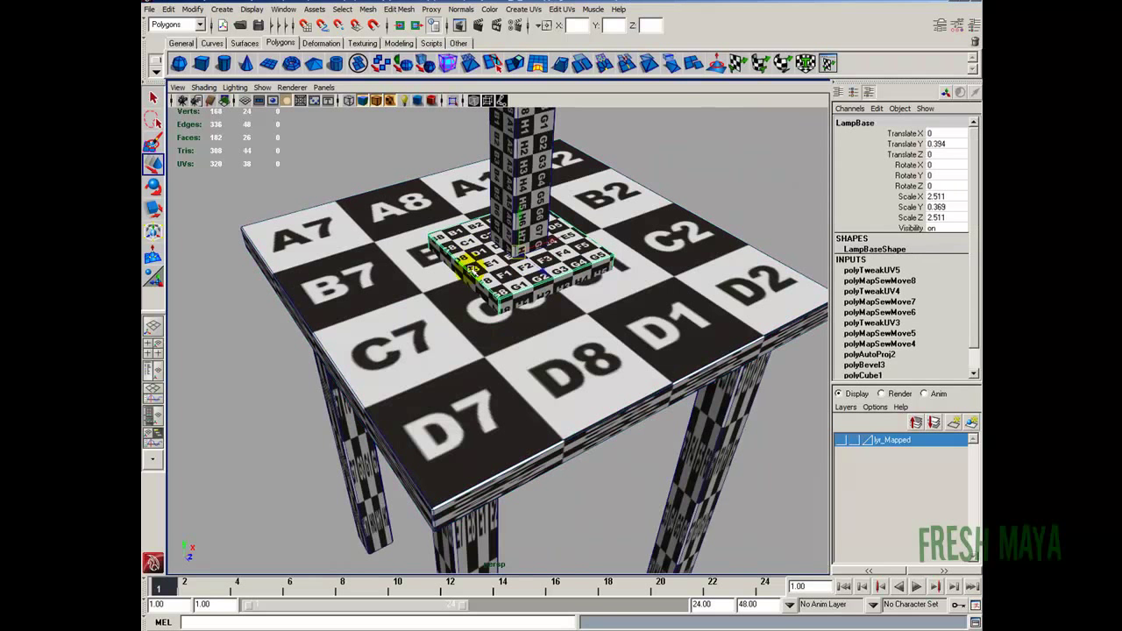
left_click(336, 368)
left_click(469, 269)
left_click(408, 314)
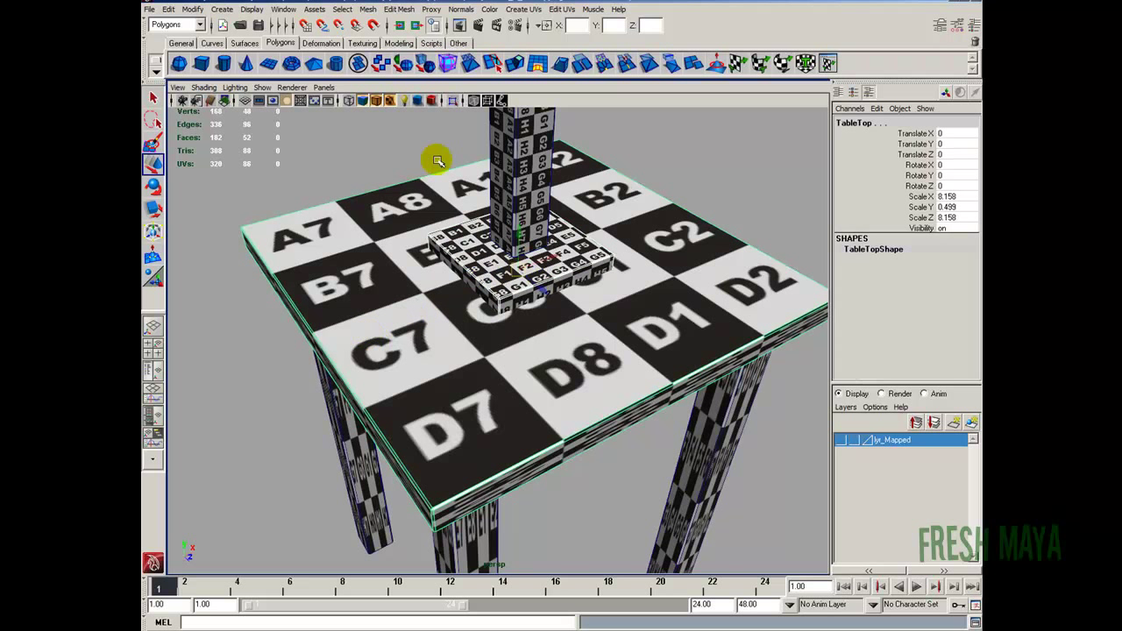
left_click(368, 9)
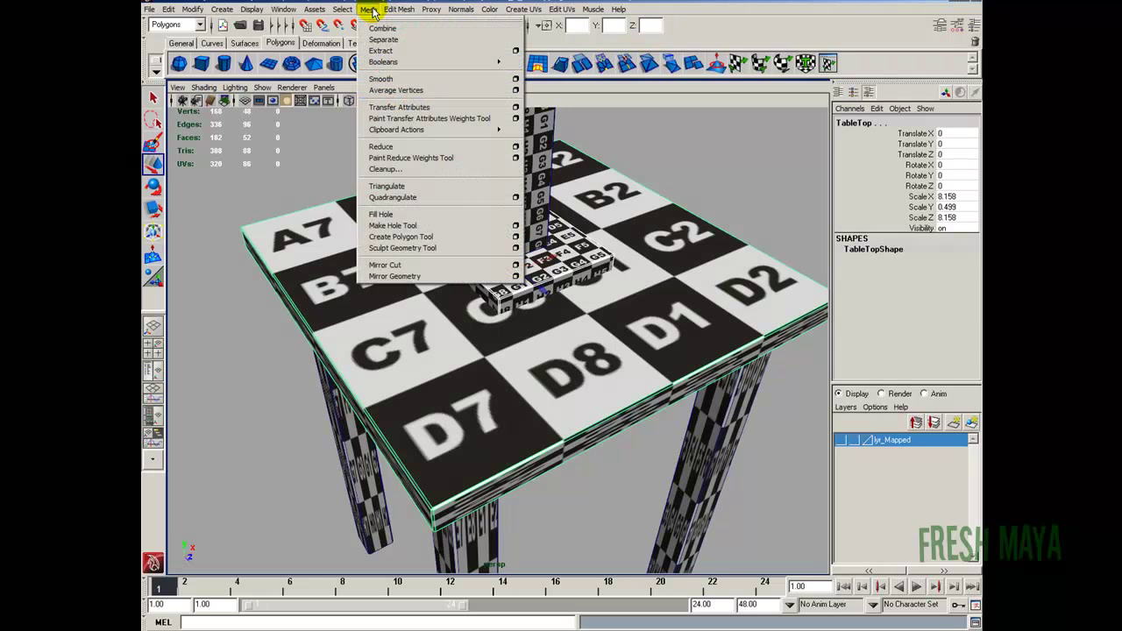
left_click(515, 108)
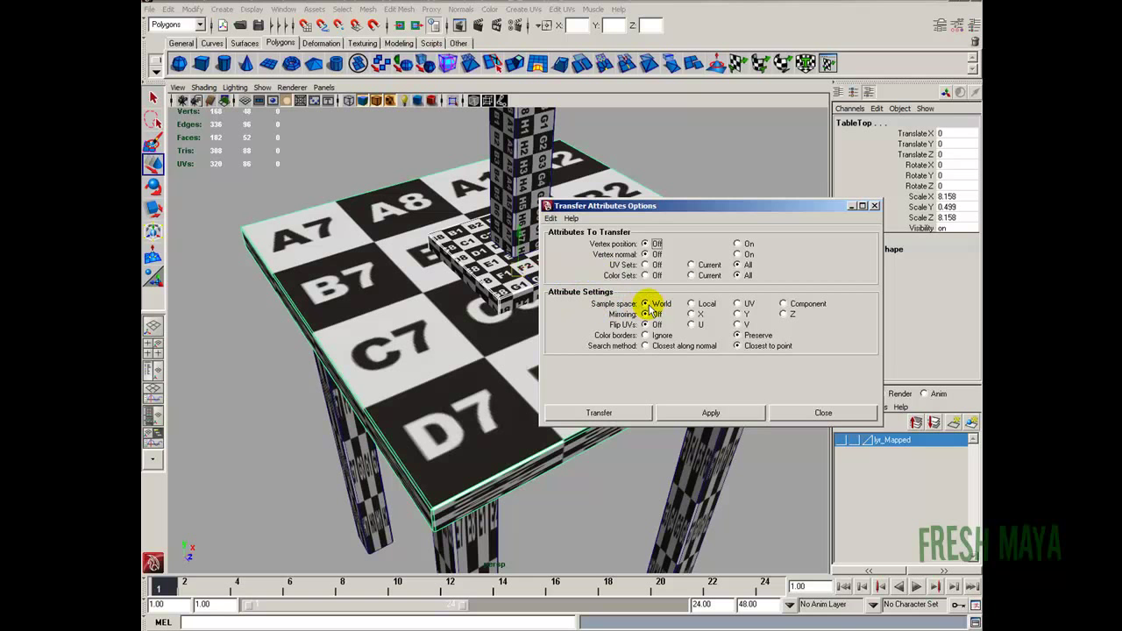
left_click(599, 412)
left_click_drag(600, 413, 517, 363, "alt")
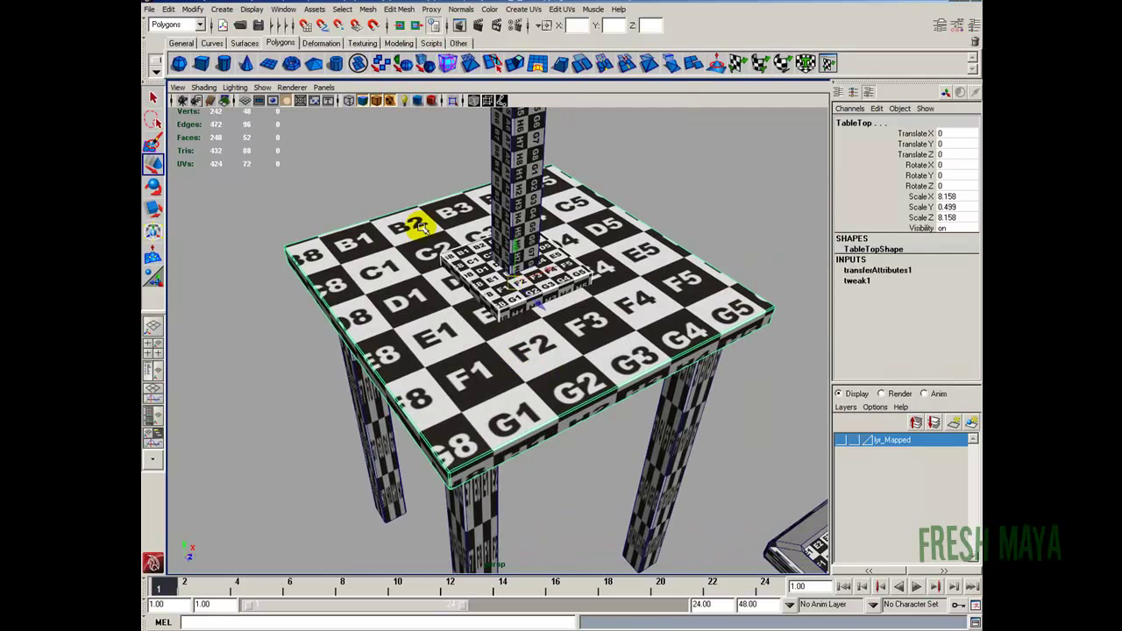
Delete the construction history of the lamp base and the table top
left_click(168, 9)
mouse_move(287, 149)
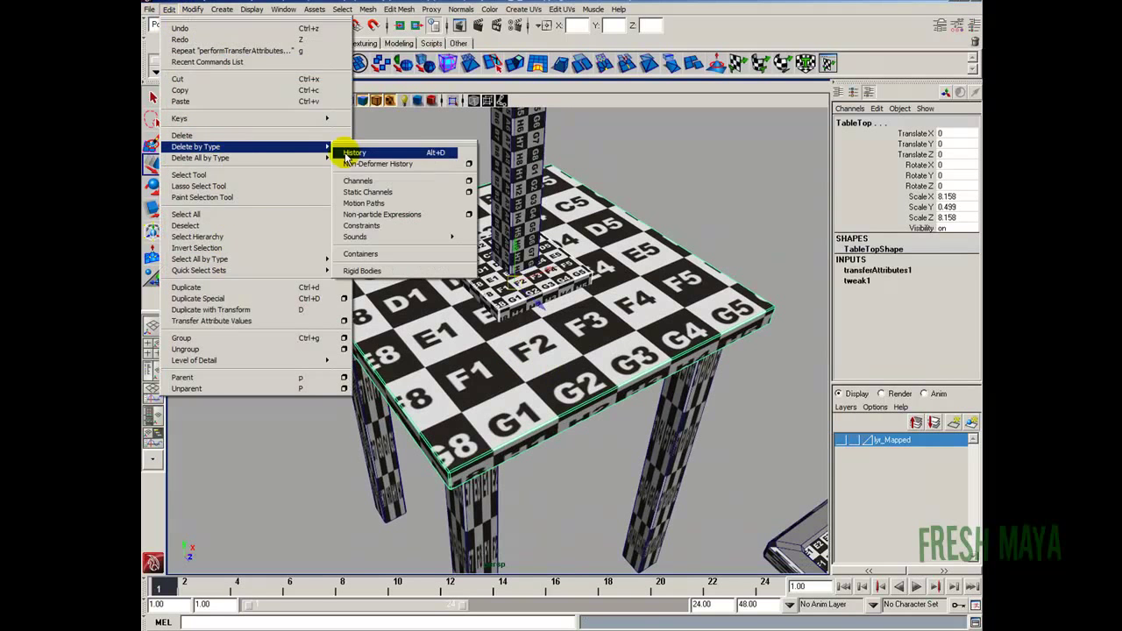
left_click(351, 153)
Inspect the transferred checker on the table top's surface and edges, comparing it with the lamp base
right_click_drag(505, 341, 462, 290, "alt")
left_click(380, 220)
right_click_drag(382, 223, 447, 296, "alt")
left_click_drag(447, 296, 444, 279, "alt")
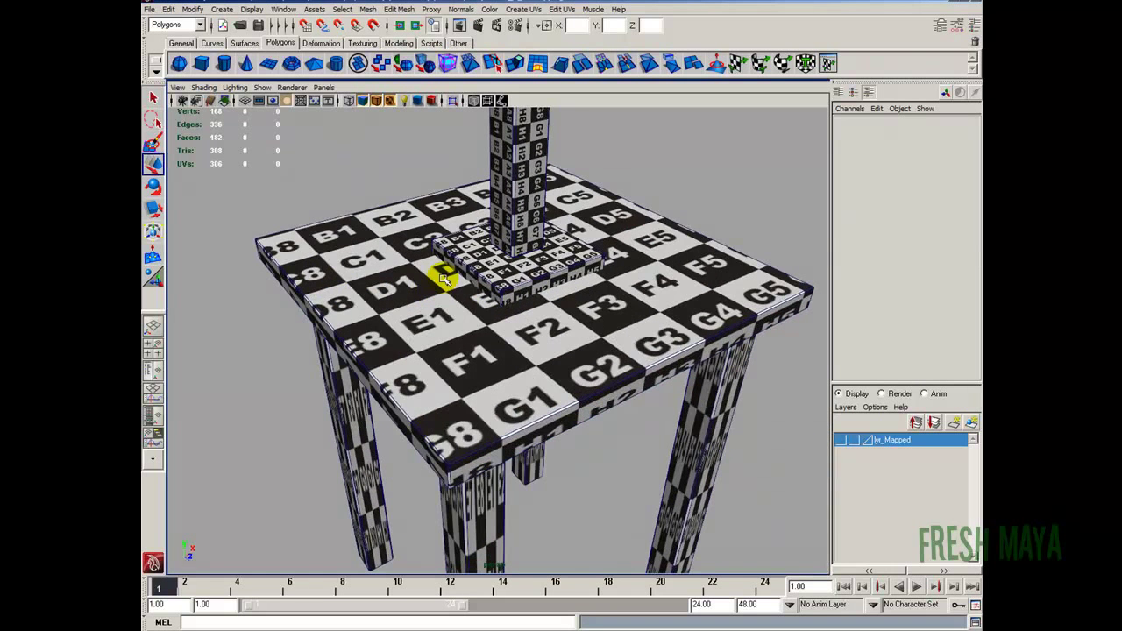
left_click(465, 252)
left_click(383, 306)
left_click(460, 266)
left_click_drag(400, 321, 418, 302, "alt")
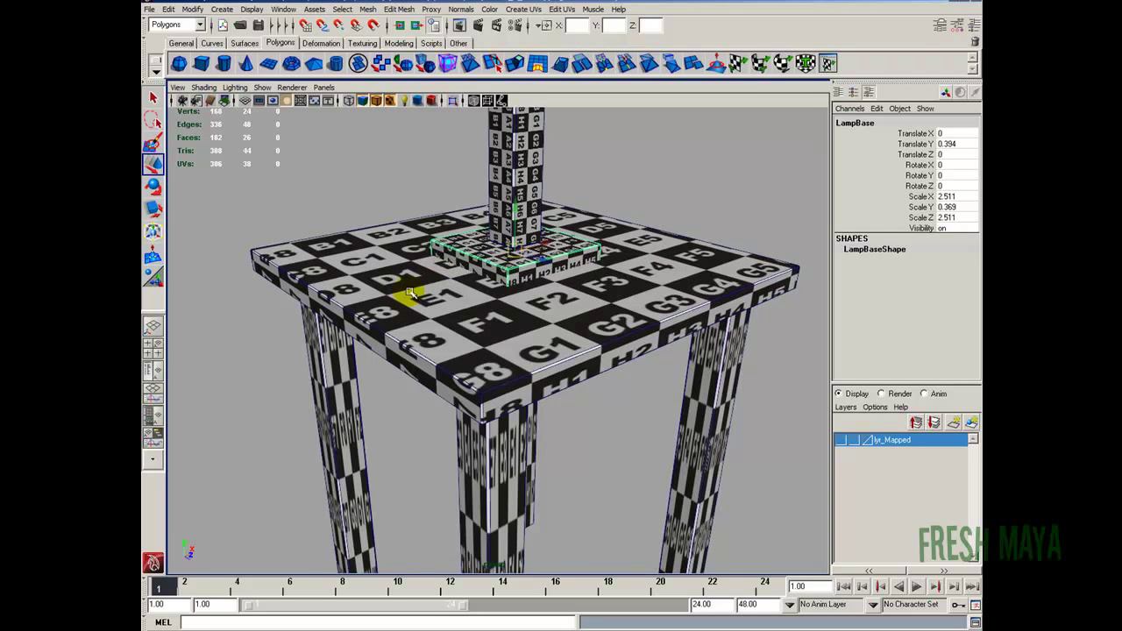
right_click_drag(443, 269, 467, 250, "alt")
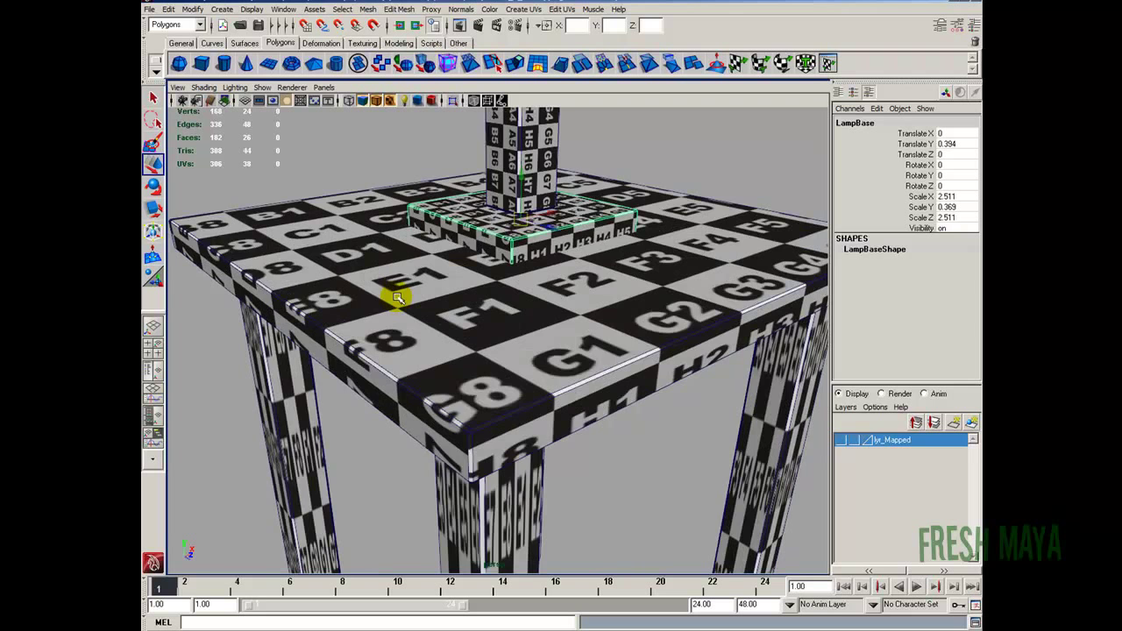
scroll(514, 293, "down", 6)
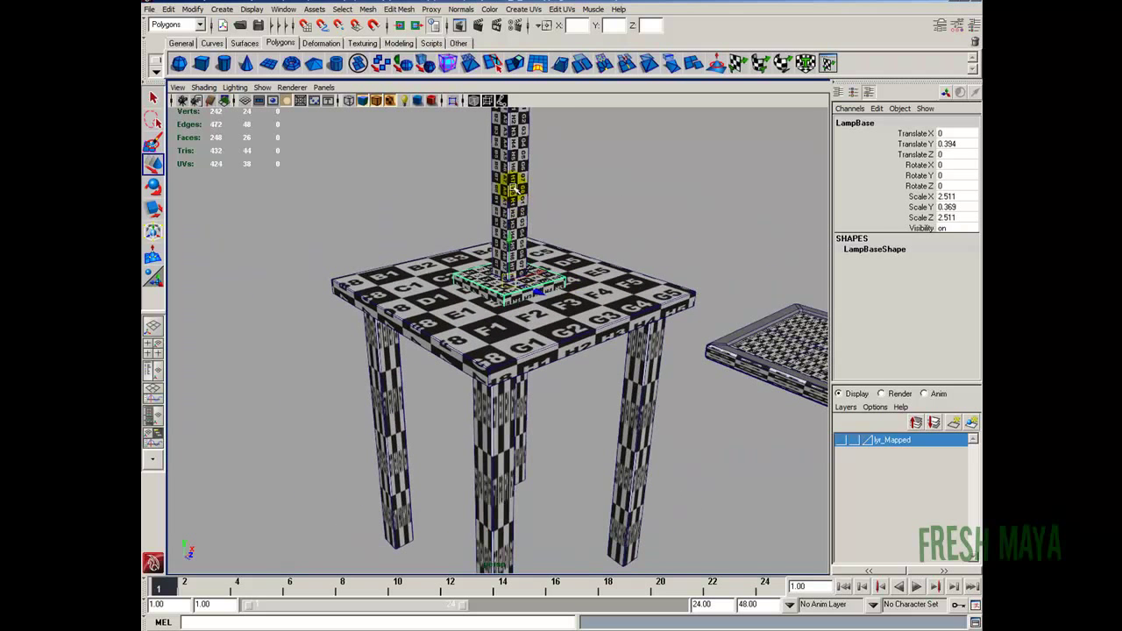
Transfer the lamp post's UVs to the front table leg with Transfer Attributes, using the same settings
left_click(517, 250)
left_click_drag(522, 372, 514, 243, "alt")
left_click(452, 382)
left_click(513, 263)
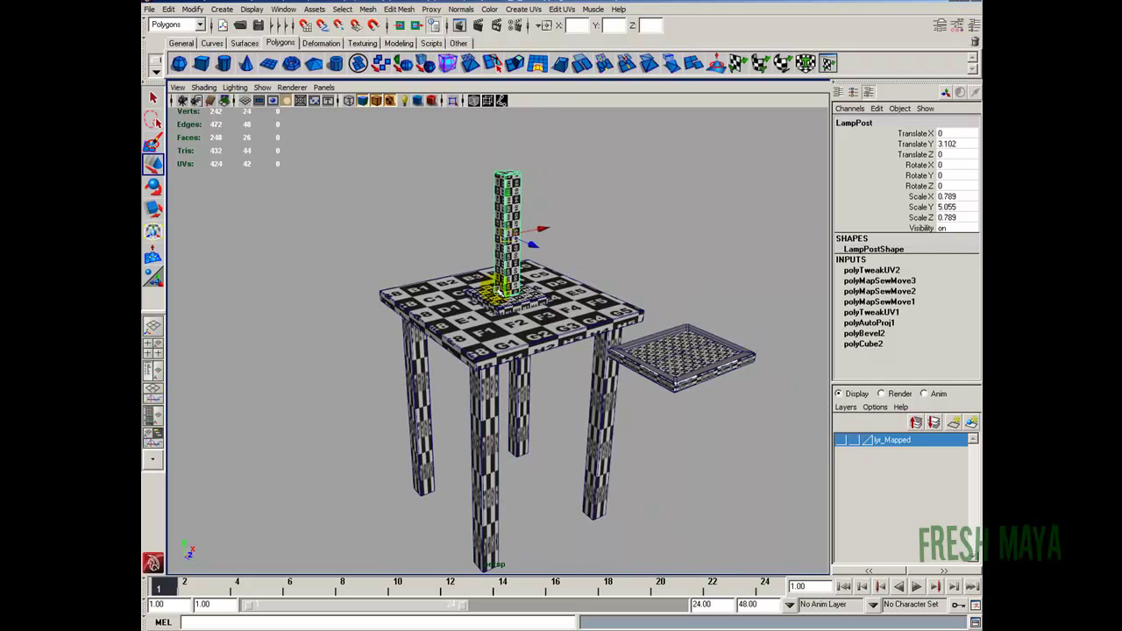
left_click(481, 439)
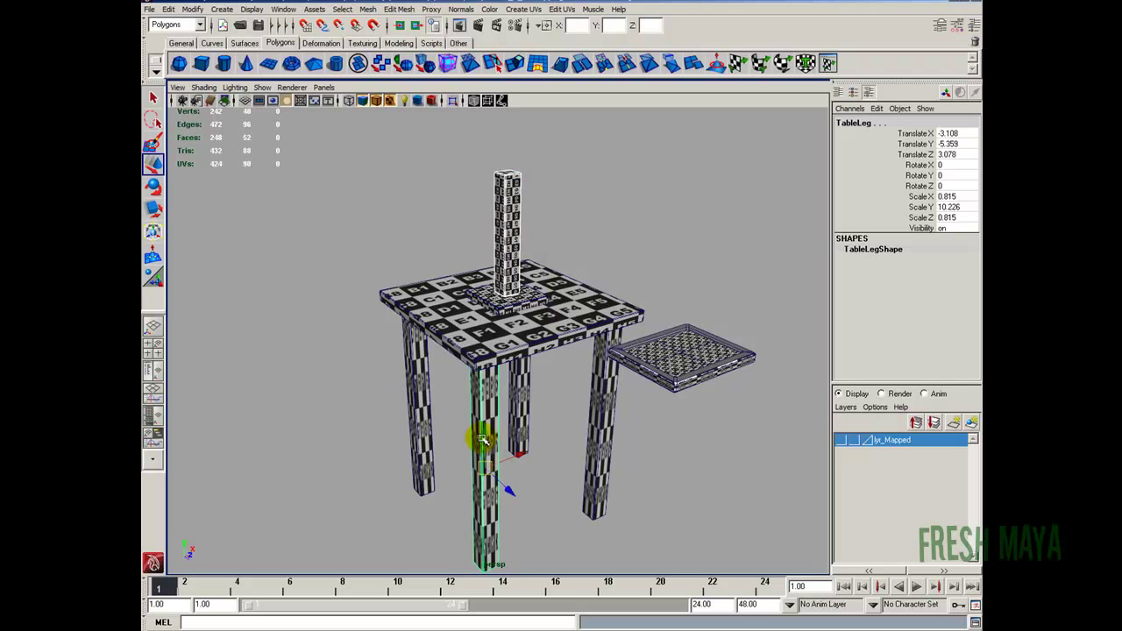
left_click(372, 11)
left_click(385, 103)
left_click_drag(465, 343, 461, 298, "alt")
middle_click_drag(461, 298, 454, 277, "alt")
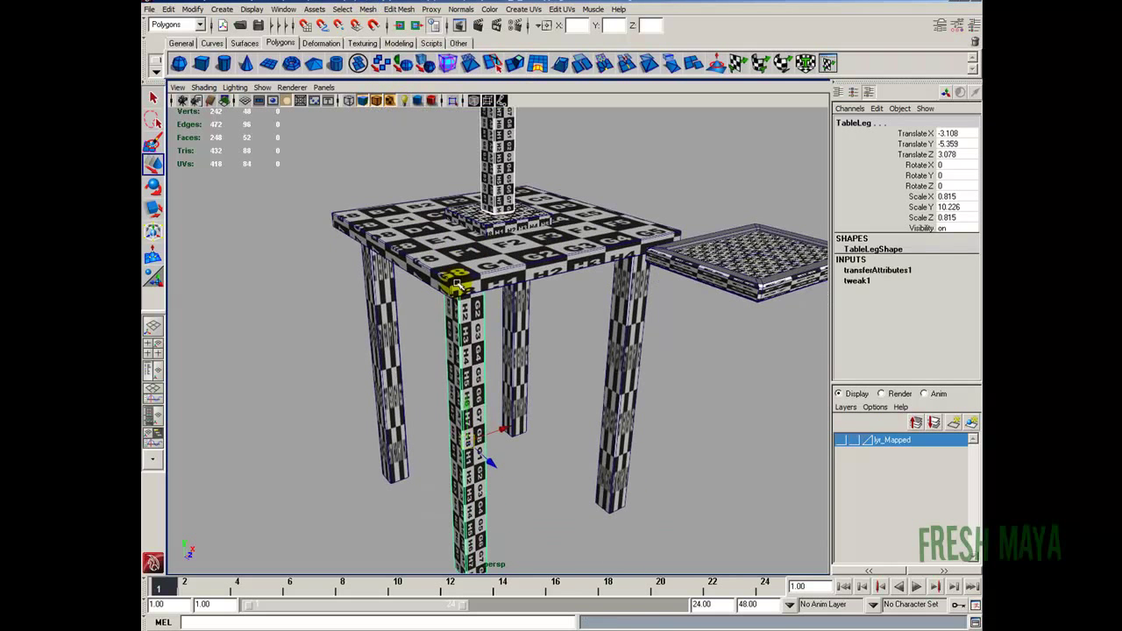
Delete the construction history of the lamp post and the front table leg
left_click(563, 149)
left_click(500, 173)
scroll(500, 174, "down", 3)
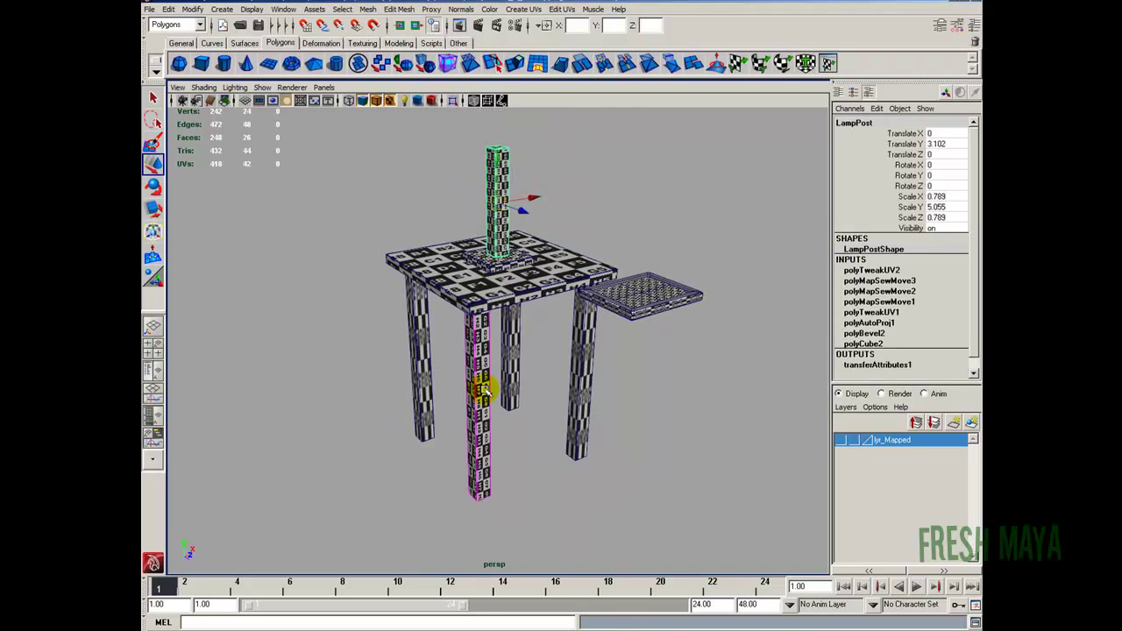
left_click_drag(480, 356, 472, 351, "alt")
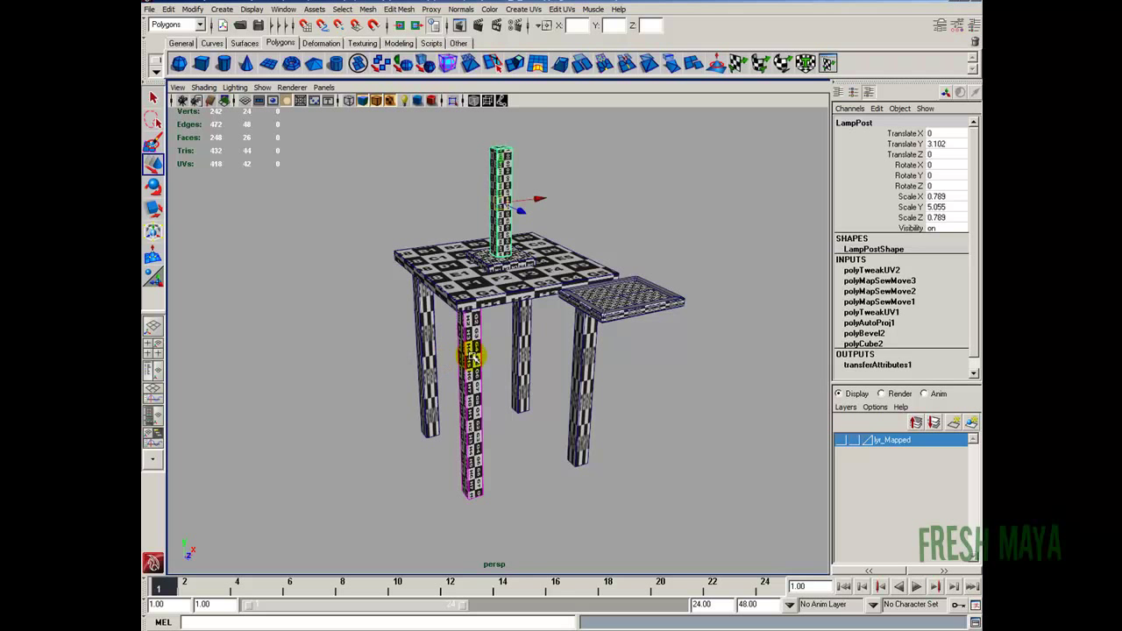
left_click(469, 412)
left_click(169, 9)
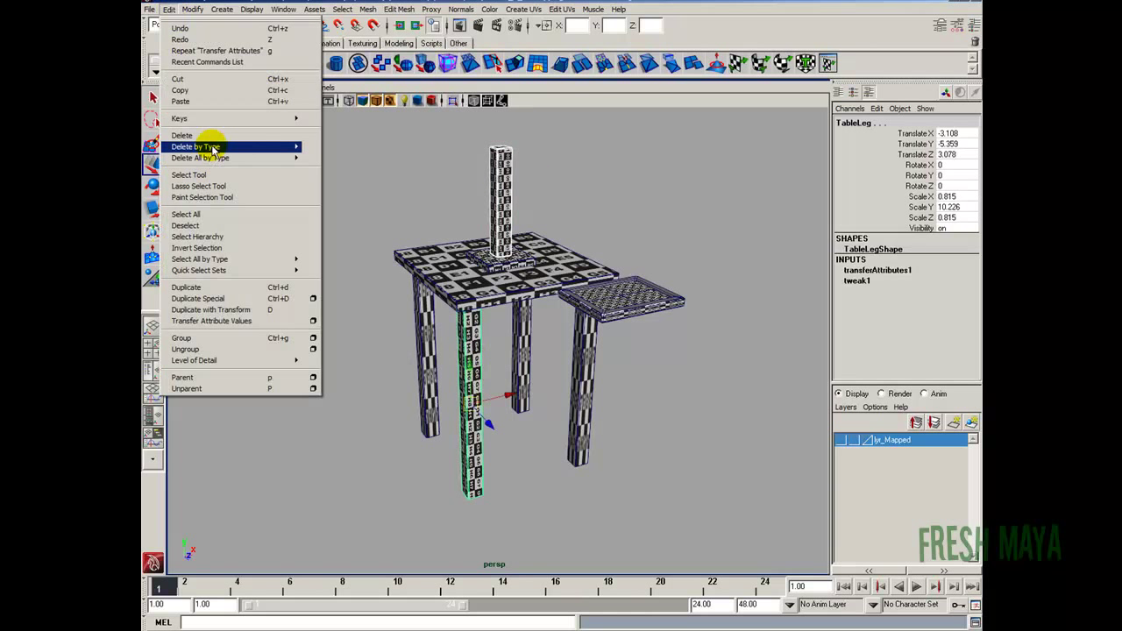
mouse_move(268, 148)
left_click(325, 153)
Select the lamp post and the lamp base together, leaving the table parts out of the selection
left_click(447, 178)
left_click(505, 217)
left_click(473, 386)
left_click(501, 286)
left_click(470, 361)
left_click(500, 211)
left_click(479, 349)
left_click(504, 211)
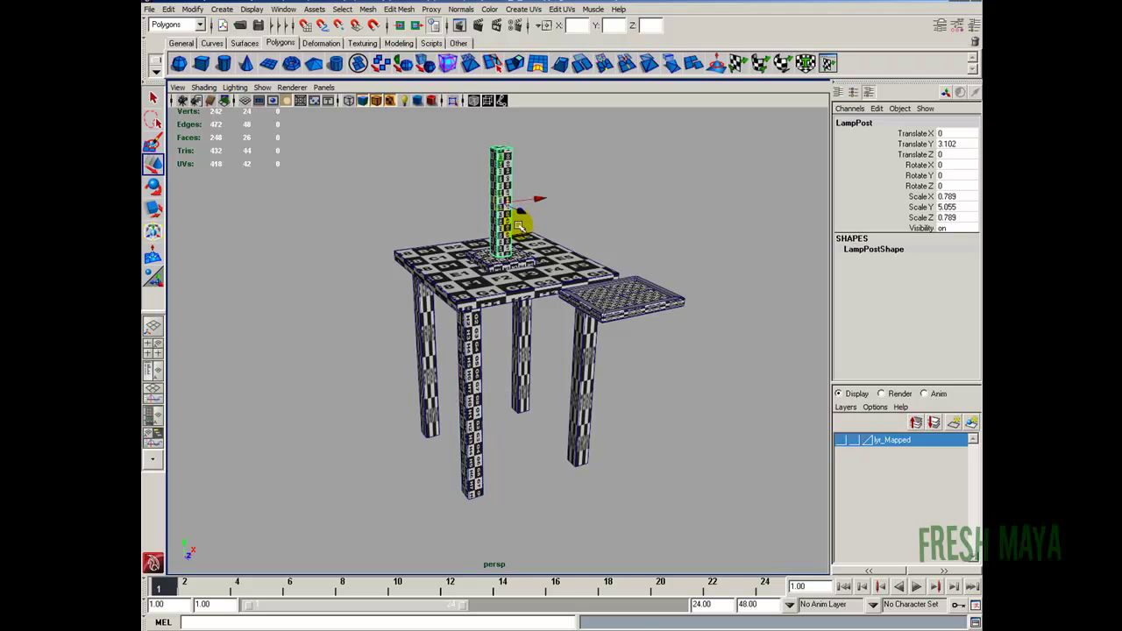
left_click(516, 262)
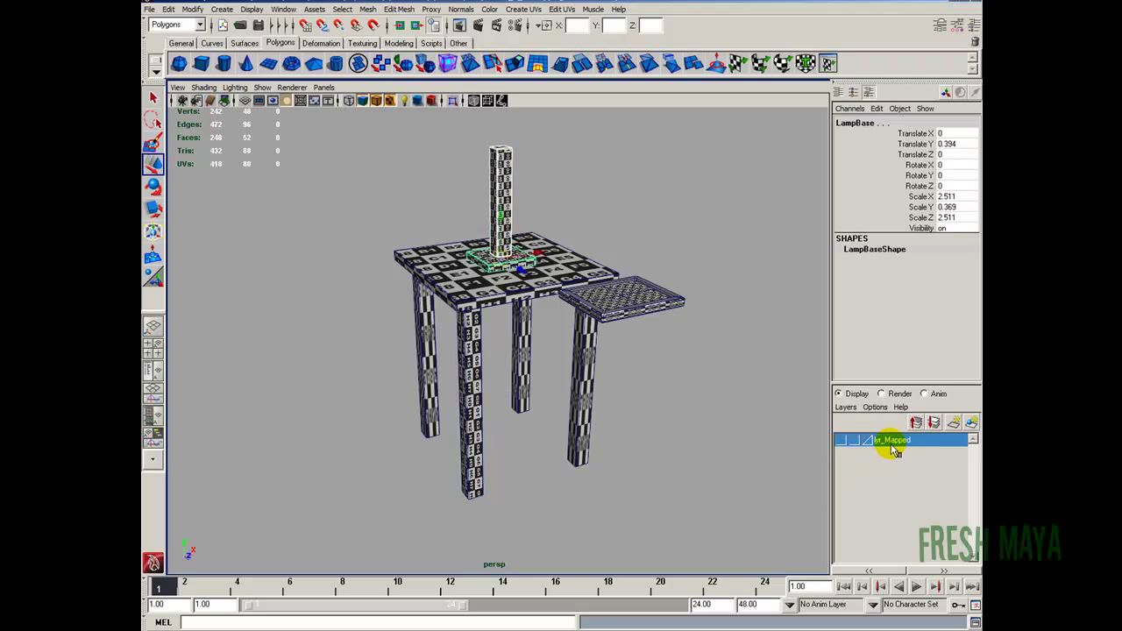
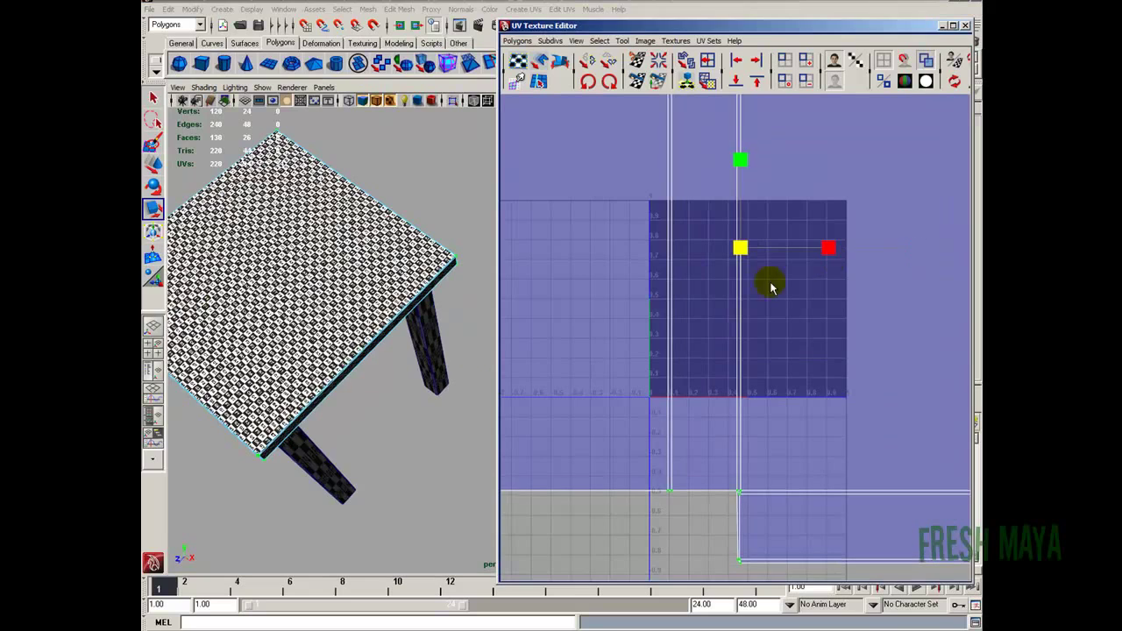
Shift the UVs of the table top's large left face along U to even out the checker on the adjoining side strip
scroll(456, 329, "up", 4)
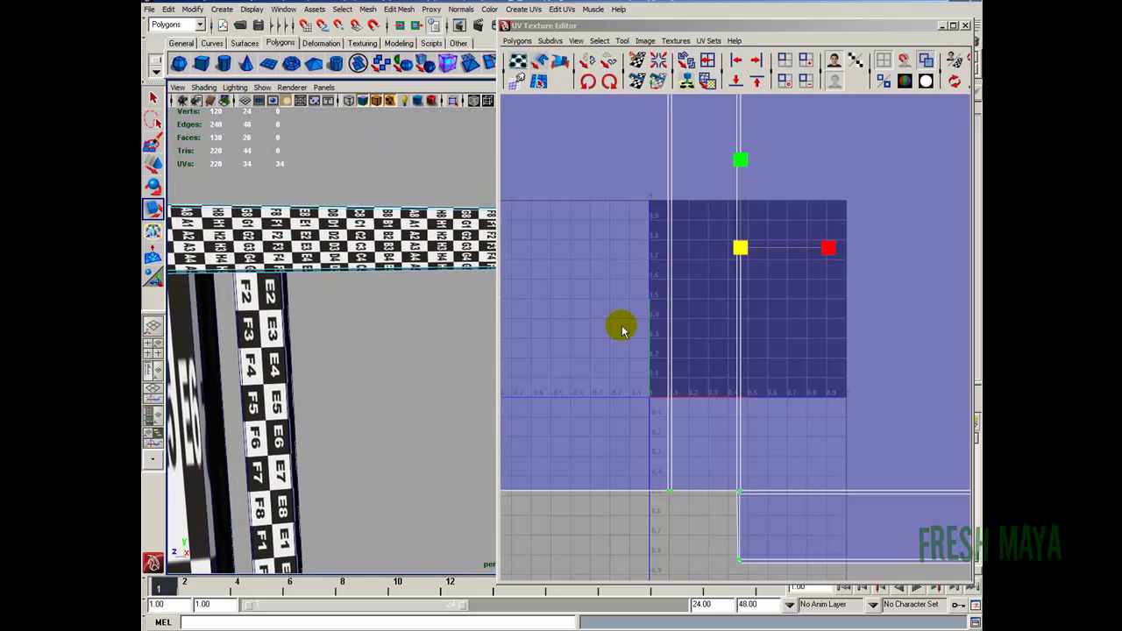
right_click_drag(622, 330, 523, 319, "alt")
right_click_drag(831, 316, 733, 322, "alt")
middle_click_drag(733, 322, 664, 314, "alt")
right_click_drag(644, 303, 663, 288, "alt")
right_click_drag(727, 268, 637, 233, "alt")
left_click_drag(571, 170, 716, 370)
key("w")
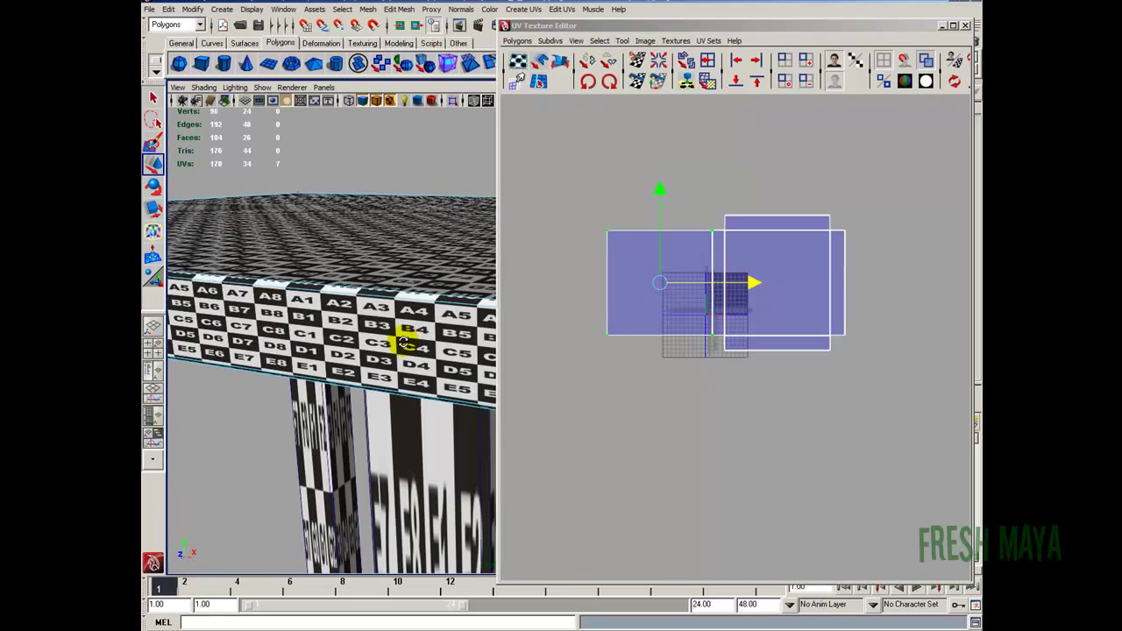
left_click_drag(403, 341, 336, 347, "alt")
left_click_drag(745, 282, 740, 284)
left_click_drag(308, 317, 474, 349, "alt")
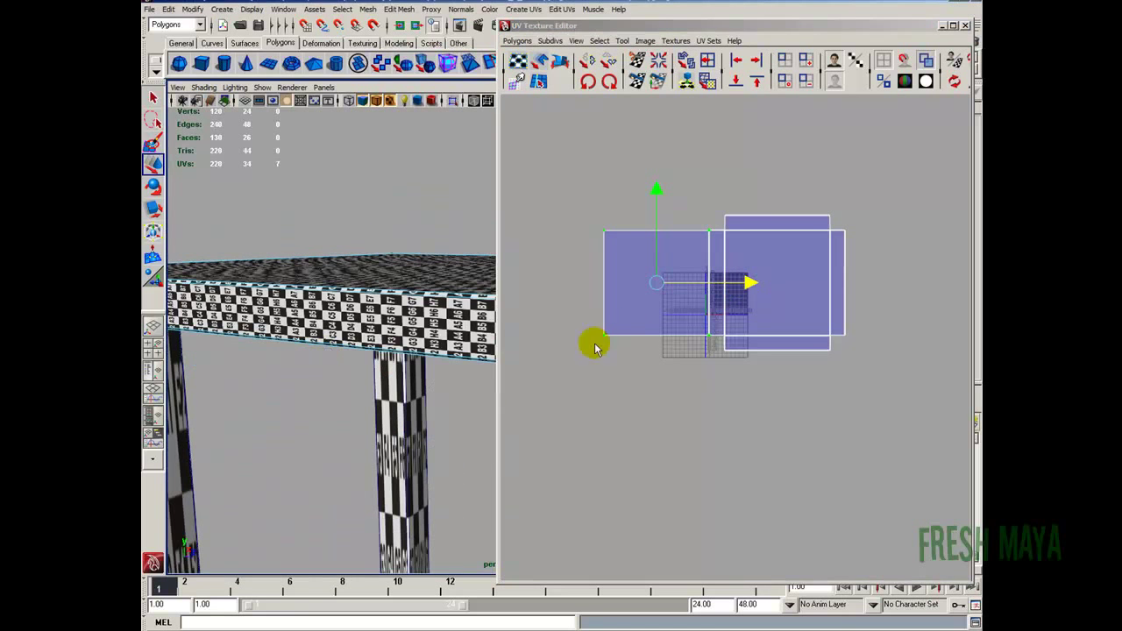
left_click_drag(748, 282, 743, 287)
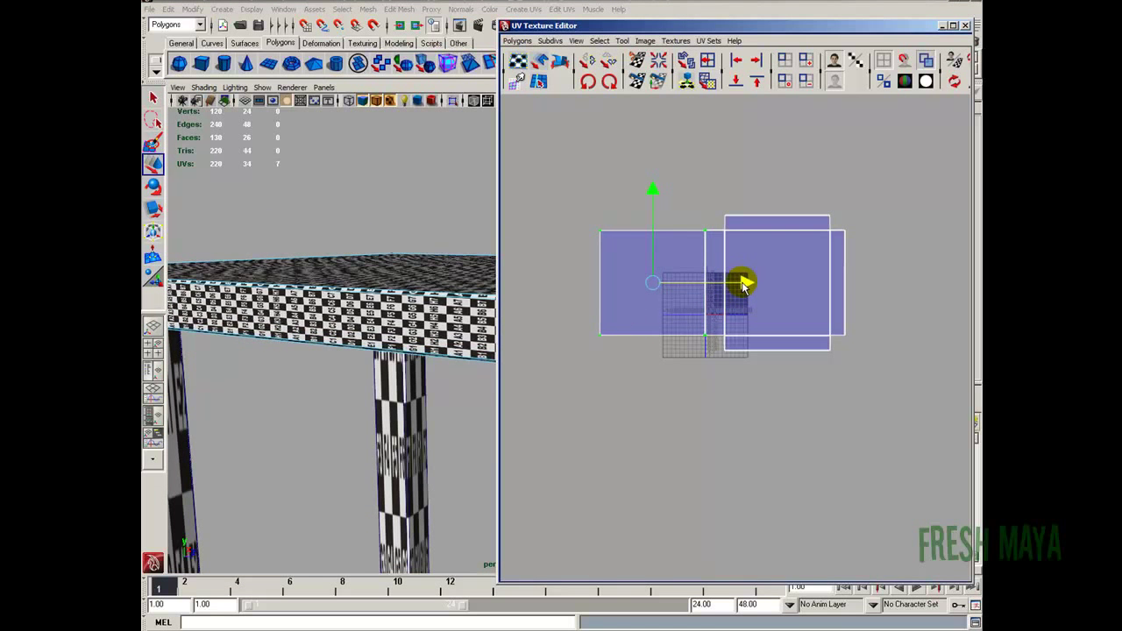
left_click_drag(470, 371, 417, 368, "alt")
left_click_drag(745, 282, 757, 284)
left_click_drag(479, 344, 375, 367, "alt")
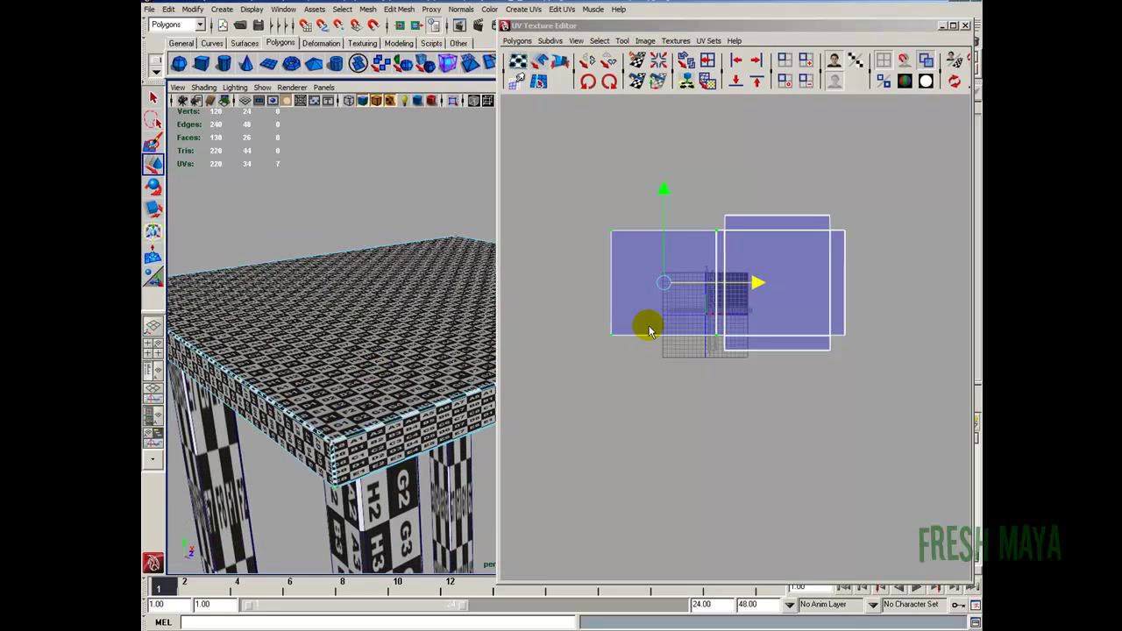
Pull the top, right and bottom border UVs of the table top's right face inward to correct the checker on the remaining sides
right_click_drag(593, 319, 731, 318, "alt")
middle_click_drag(731, 318, 703, 398, "alt")
scroll(650, 328, "up", 2)
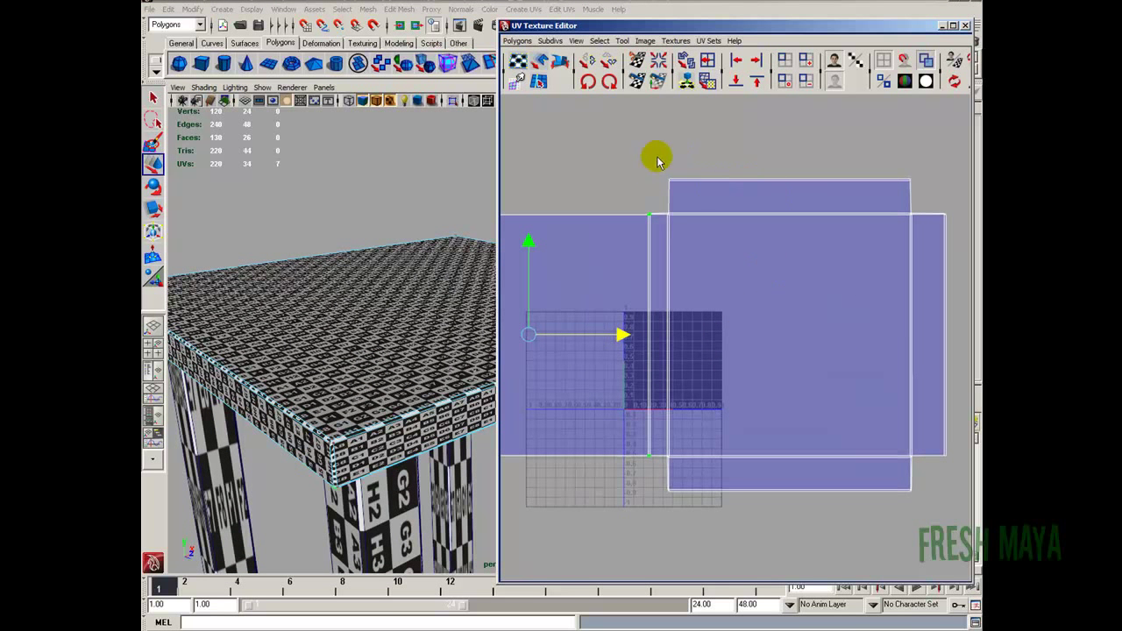
left_click_drag(938, 191, 939, 189)
left_click_drag(792, 123, 794, 138)
middle_click_drag(815, 236, 768, 216, "alt")
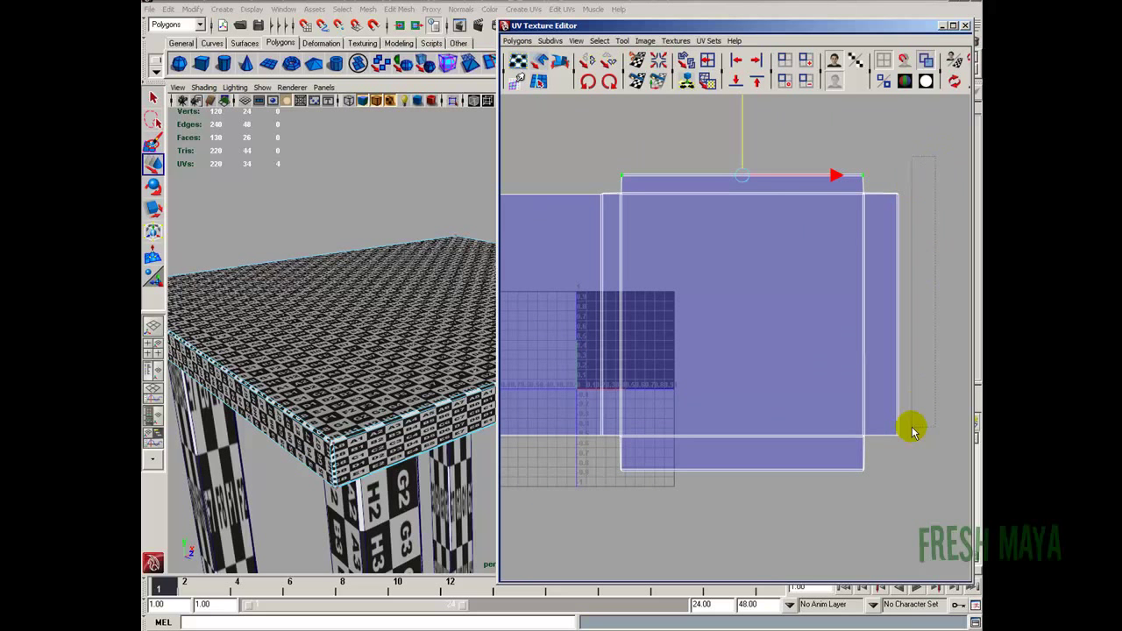
left_click_drag(912, 431, 890, 436)
left_click_drag(936, 318, 923, 321)
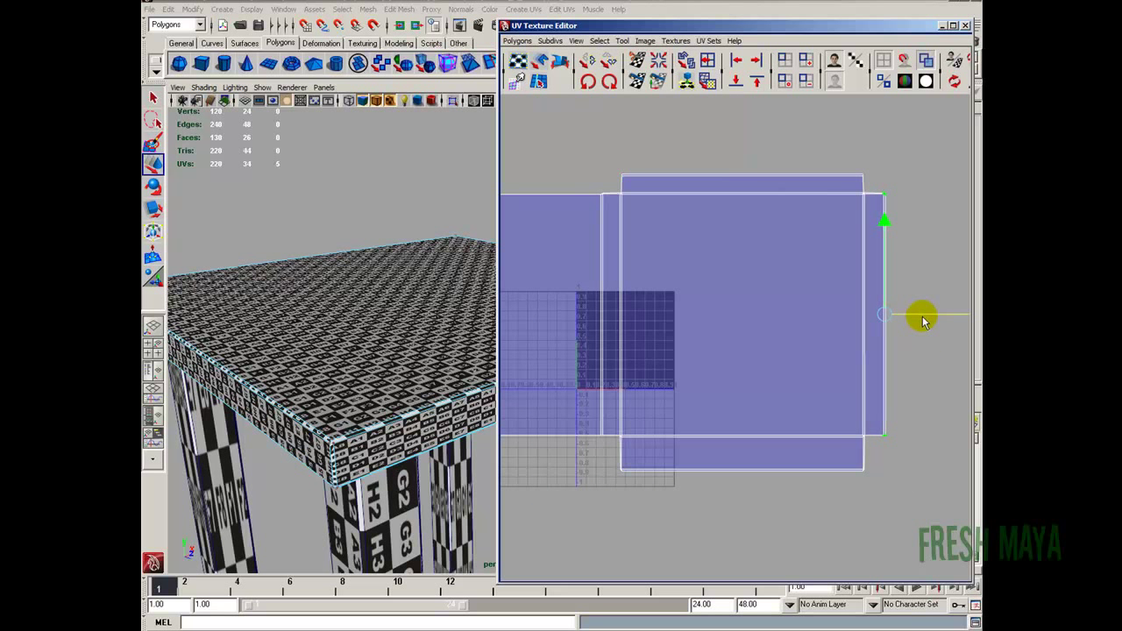
left_click_drag(539, 463, 539, 461)
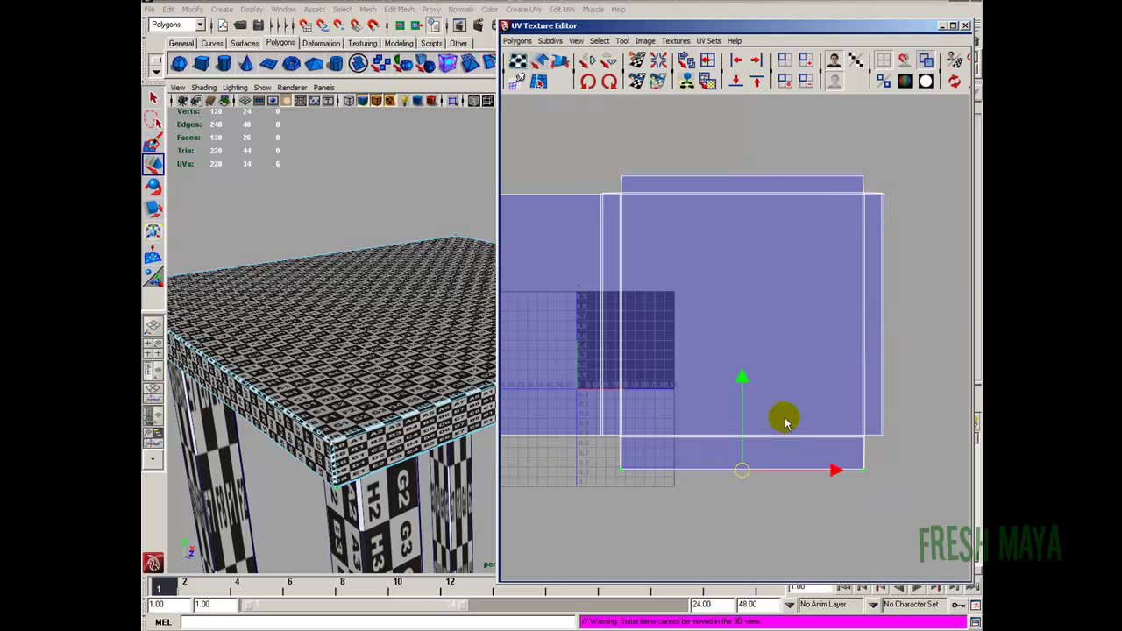
left_click_drag(742, 374, 742, 362)
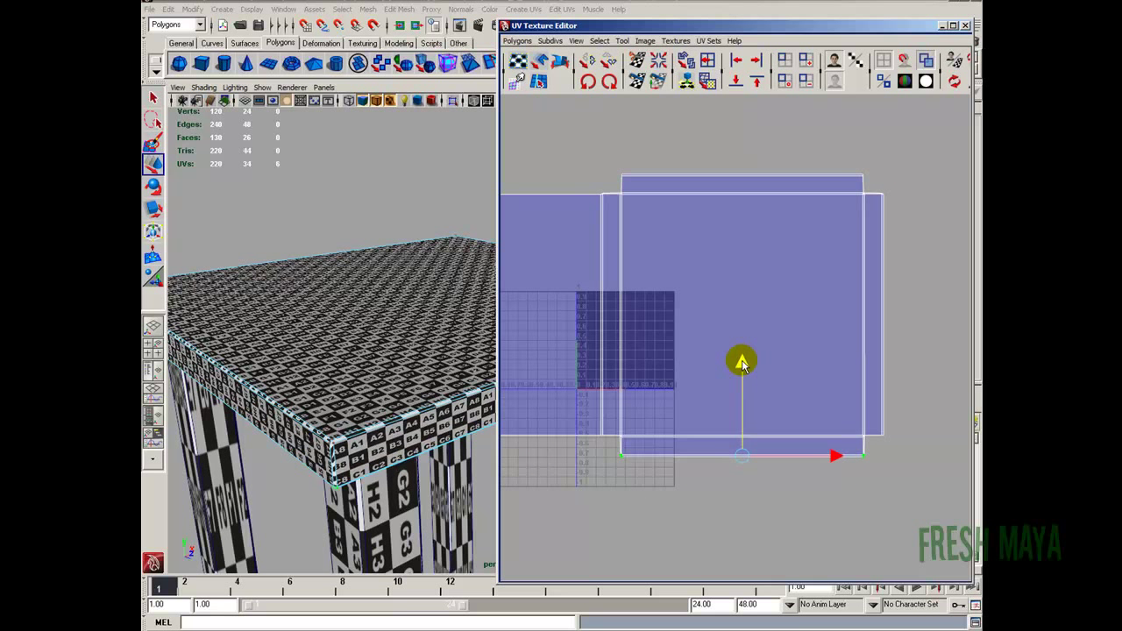
Nudge the outer corner UVs of the table top's upper side strip to straighten the strip's ends
right_click_drag(793, 373, 724, 394, "alt")
middle_click_drag(724, 394, 744, 393, "alt")
right_click_drag(824, 394, 825, 308, "alt")
middle_click_drag(824, 309, 744, 418, "alt")
right_click_drag(701, 272, 827, 289, "alt")
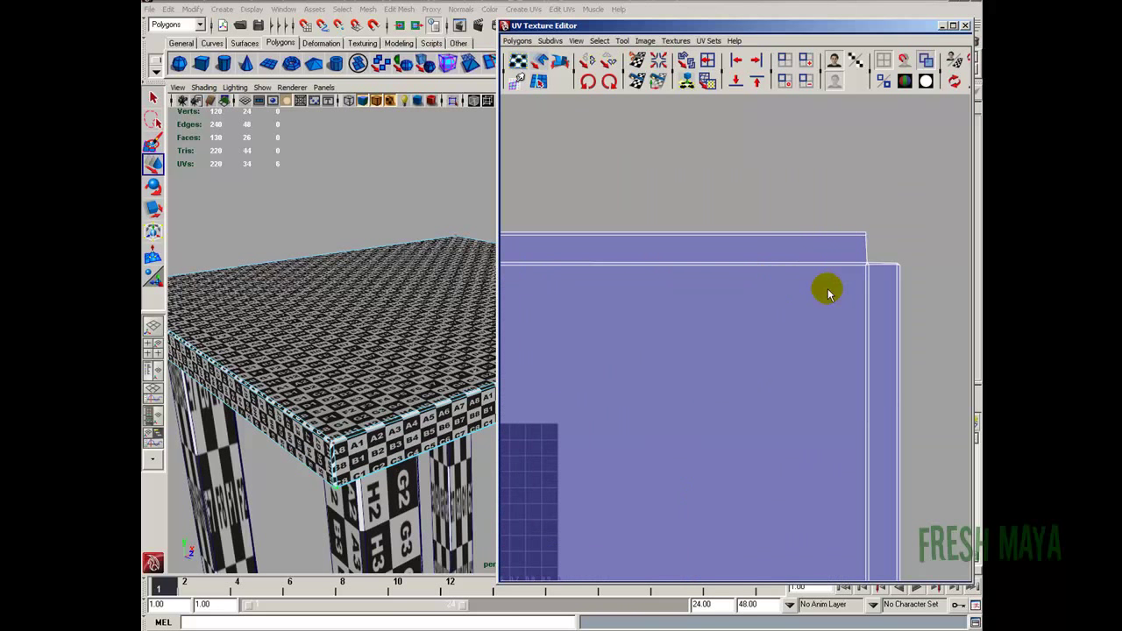
left_click(863, 239)
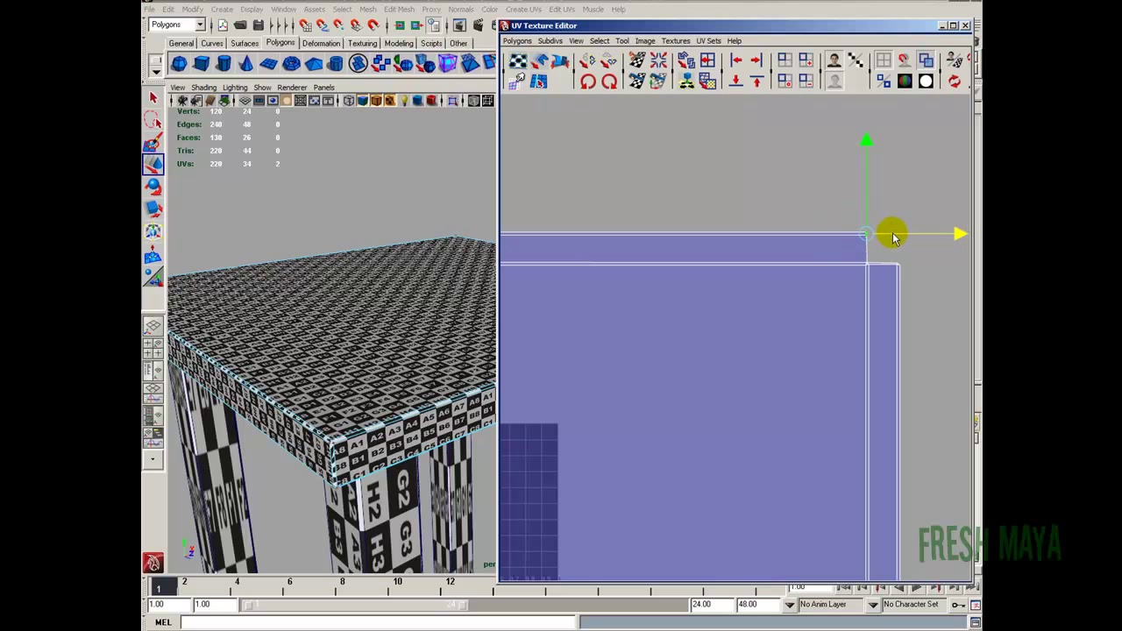
right_click_drag(861, 264, 684, 313, "alt")
middle_click_drag(684, 313, 771, 273, "alt")
left_click_drag(632, 220, 688, 234)
left_click(686, 220)
right_click_drag(707, 255, 720, 330, "alt")
middle_click_drag(721, 330, 764, 283, "alt")
right_click_drag(764, 282, 674, 316, "alt")
Scale down all the table top's UVs and move them above the 0-1 texture space
left_click_drag(348, 349, 268, 429, "alt")
right_click_drag(268, 429, 352, 419, "alt")
left_click_drag(352, 419, 412, 346, "alt")
right_click_drag(776, 315, 663, 262, "alt")
left_click_drag(614, 235, 873, 421)
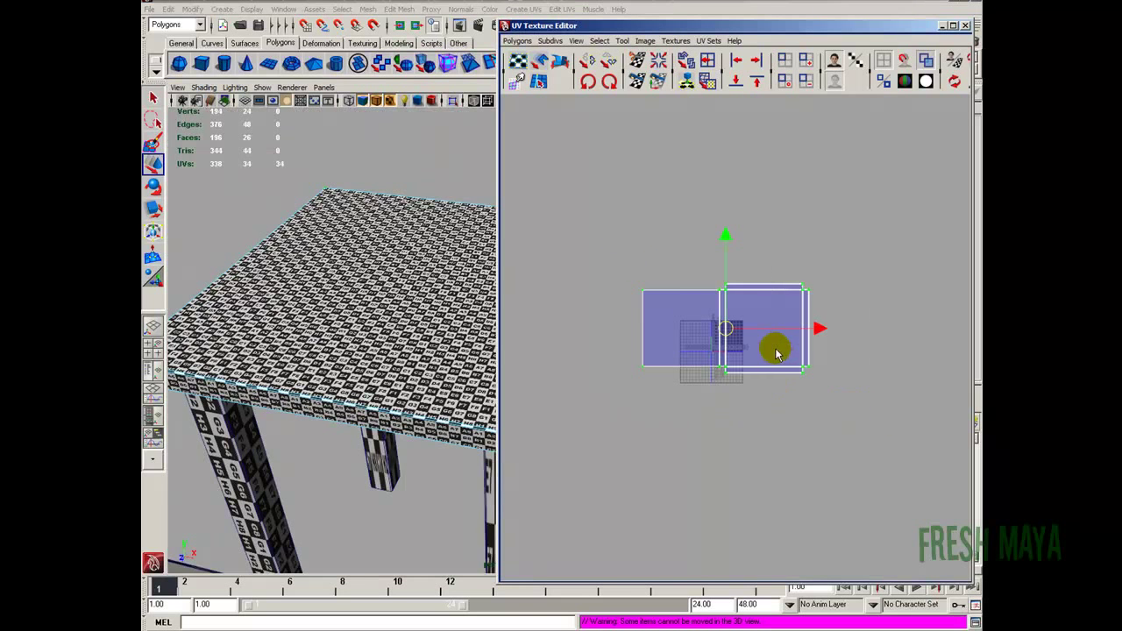
left_click_drag(741, 347, 675, 259)
left_click_drag(303, 383, 570, 253, "alt")
right_click_drag(317, 346, 349, 270, "alt")
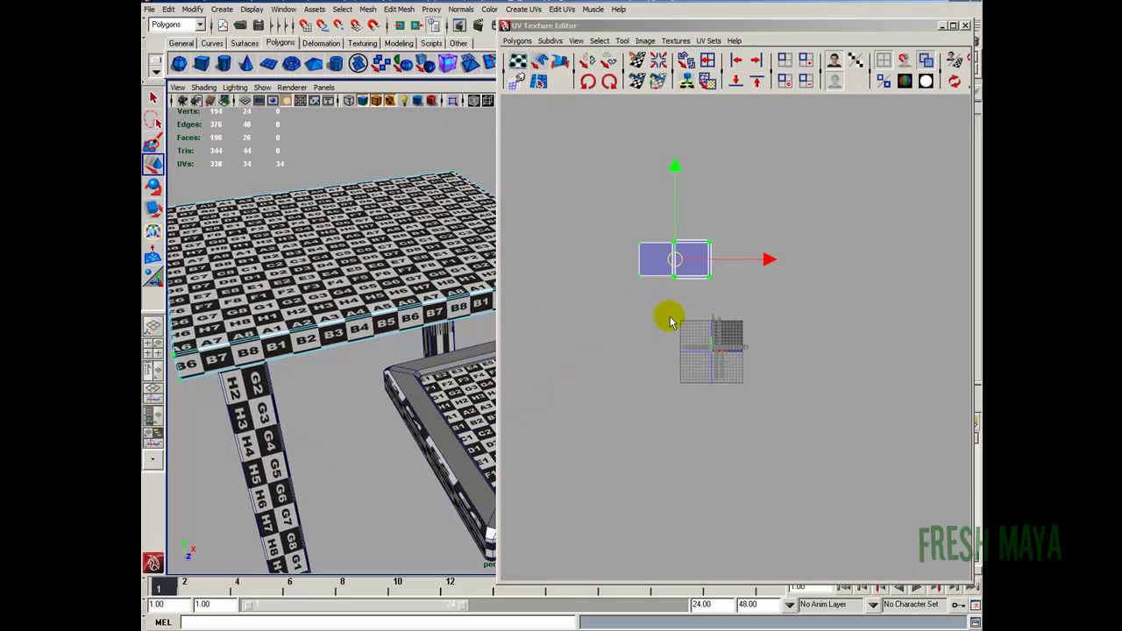
Widen the UV shell of the front table leg's long sides along U, leaving the two small end-cap shells unscaled
left_click_drag(359, 455, 356, 295, "alt")
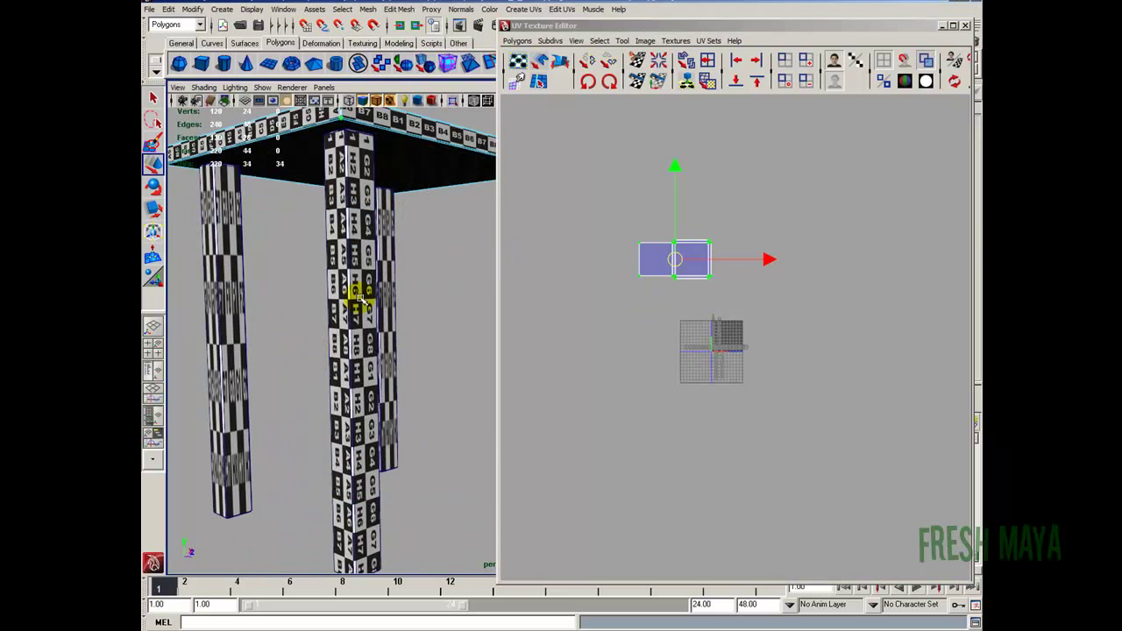
left_click(332, 368)
left_click(706, 334)
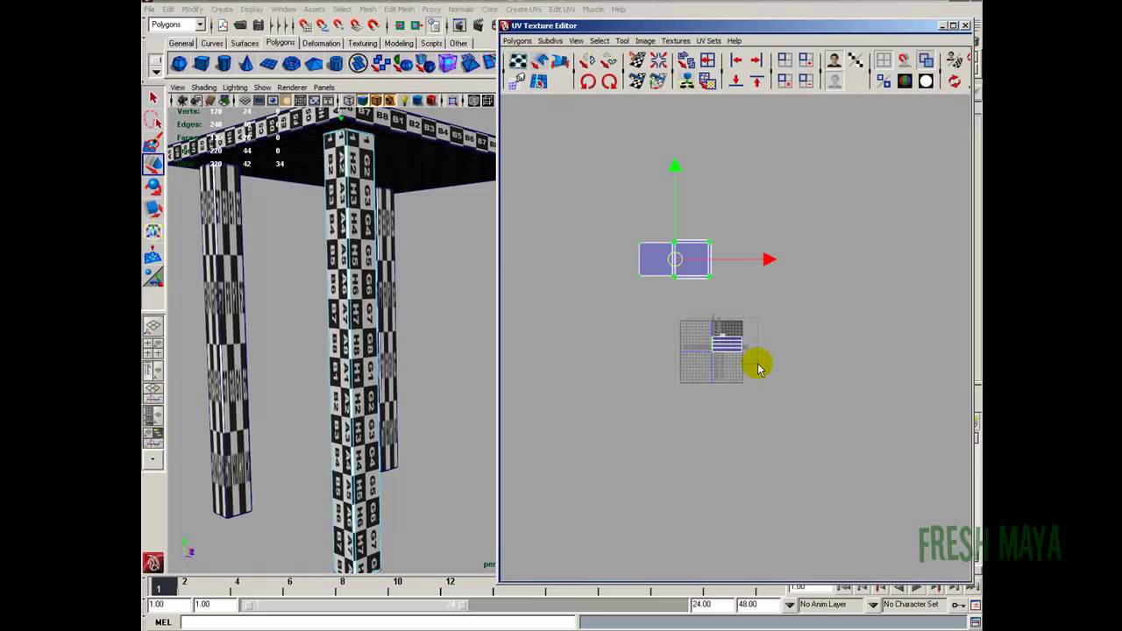
scroll(759, 368, "up", 10)
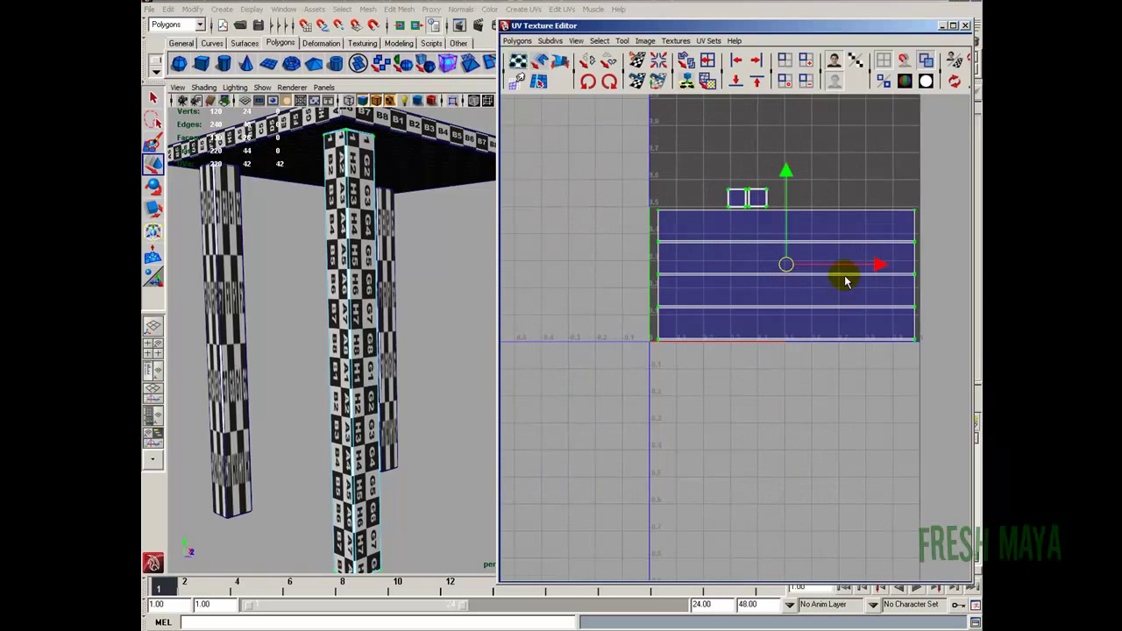
middle_click_drag(846, 281, 810, 299, "alt")
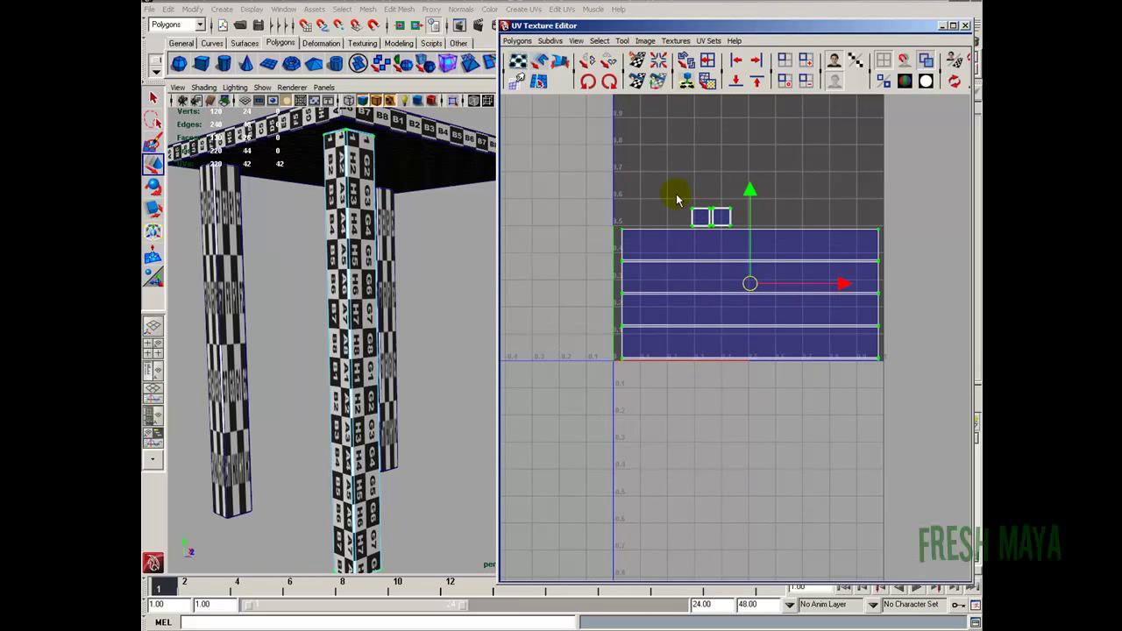
left_click(735, 210)
left_click(619, 233)
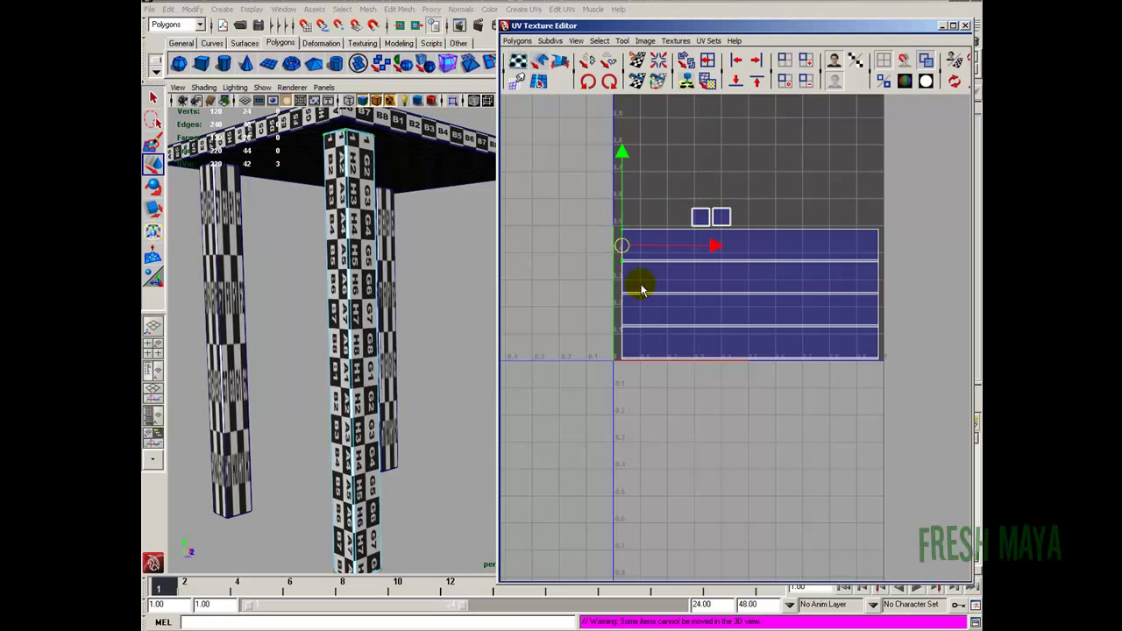
right_click_drag(641, 208, 675, 192, "ctrl")
key("r")
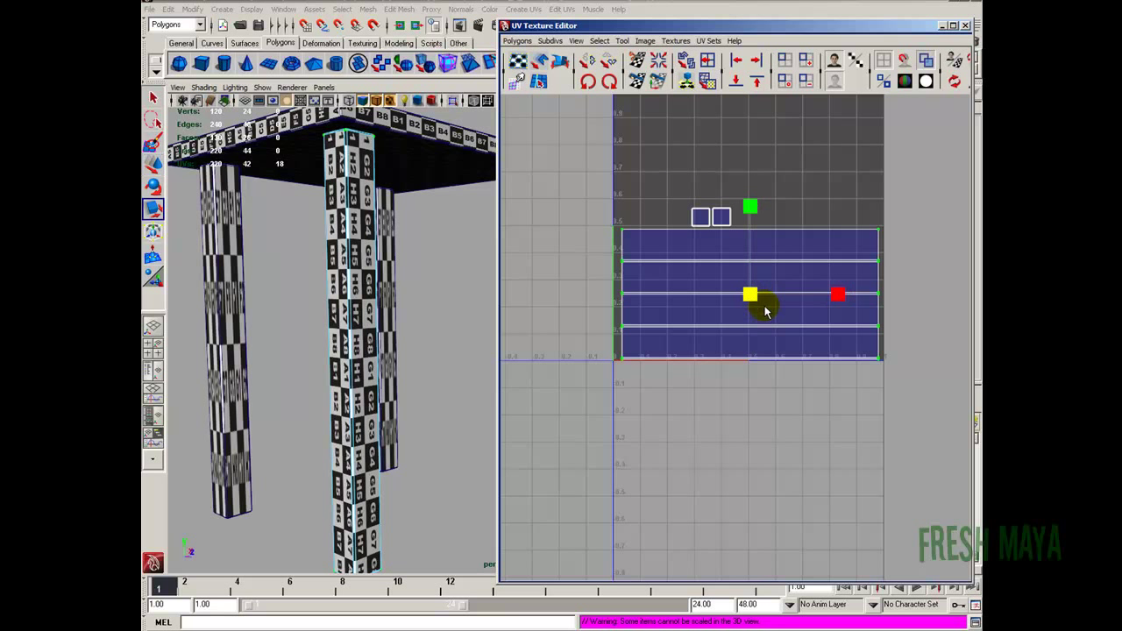
left_click_drag(836, 298, 890, 294)
left_click_drag(355, 368, 446, 375, "alt")
middle_click_drag(445, 375, 275, 363, "alt")
left_click_drag(268, 361, 302, 366, "alt")
mouse_move(840, 294)
left_mouse_down()
mouse_move(869, 295)
mouse_move(859, 295)
left_mouse_up()
Scale down all the front leg's UVs uniformly to match the checker size on the table top
right_click_drag(764, 319, 631, 369, "alt")
right_click_drag(388, 359, 347, 364, "alt")
left_click_drag(347, 365, 395, 380, "alt")
right_click_drag(395, 380, 418, 378, "alt")
left_click_drag(427, 324, 324, 395, "alt")
left_click_drag(339, 434, 358, 364, "alt")
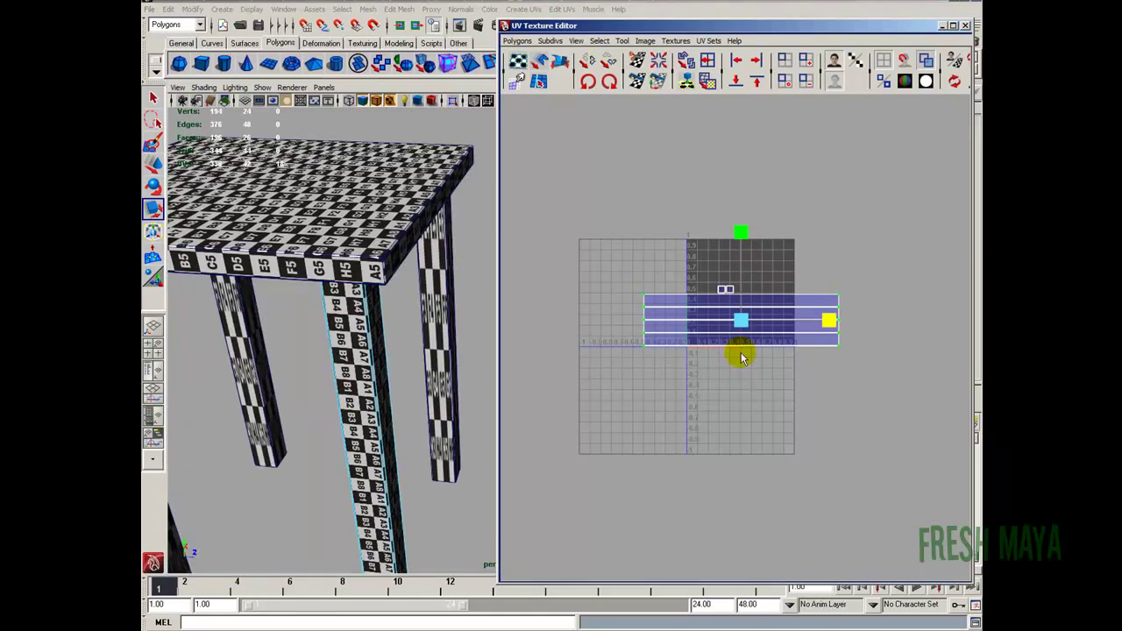
left_click_drag(617, 277, 852, 385)
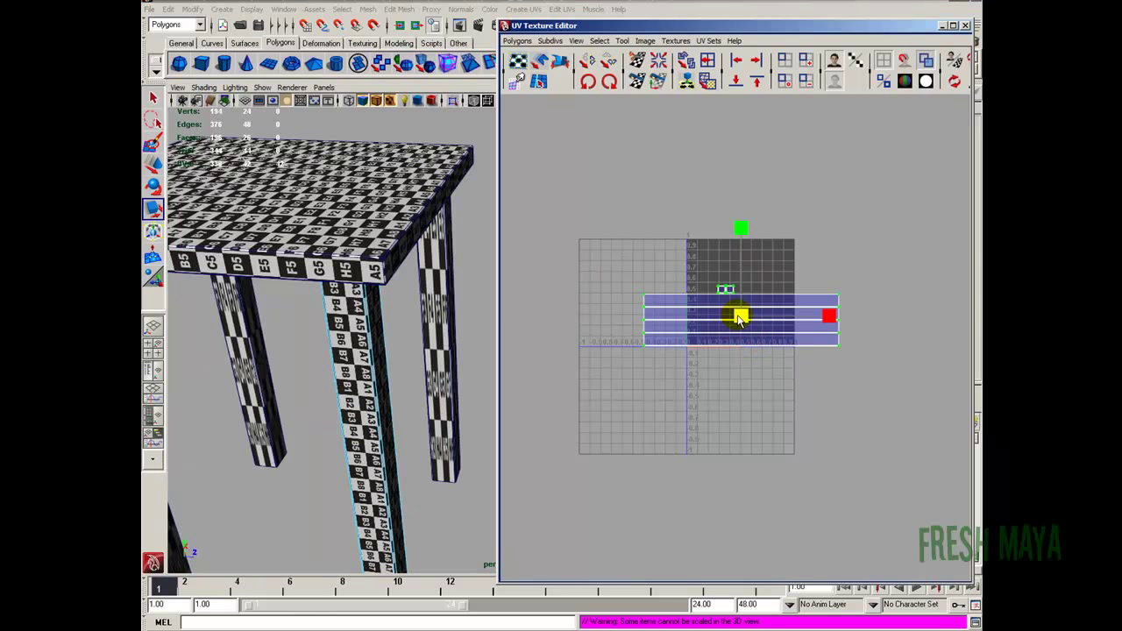
left_click_drag(741, 317, 730, 323)
left_click_drag(412, 373, 381, 395, "alt")
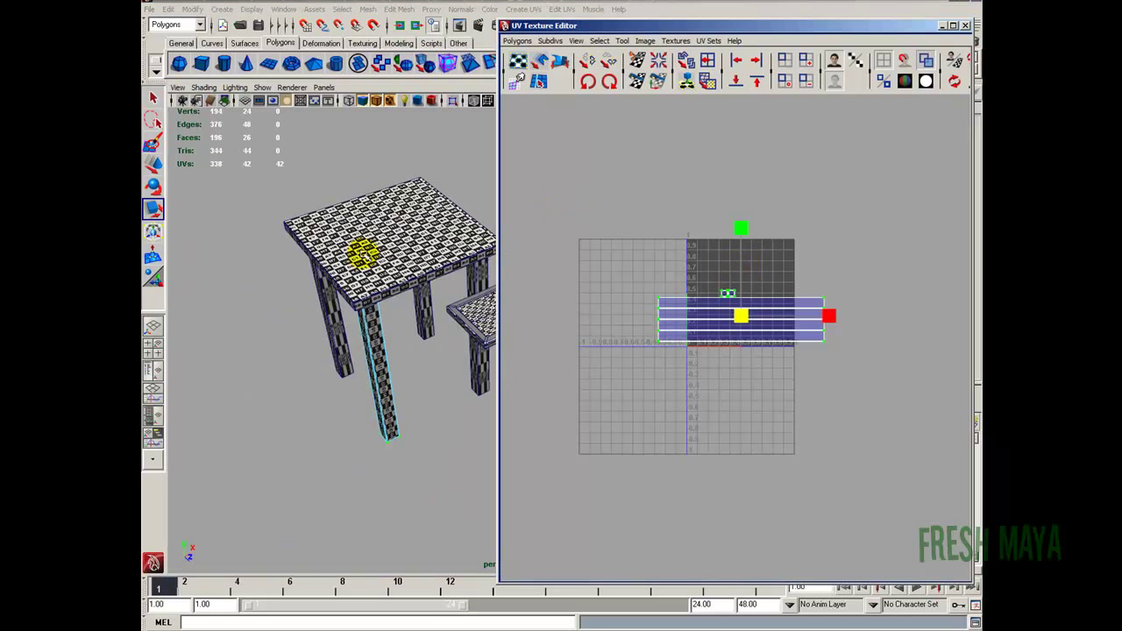
Show the table top's UVs together with the front leg's and move the leg shells just above the table top shells
left_click(380, 280, "shift")
right_click_drag(545, 370, 653, 376, "alt")
right_click_drag(905, 409, 663, 353, "alt")
middle_click_drag(662, 352, 661, 433, "alt")
right_click_drag(552, 386, 713, 416, "alt")
left_click_drag(640, 361, 819, 482)
key("w")
left_click_drag(739, 432, 598, 175)
middle_click_drag(628, 257, 711, 357, "alt")
right_click_drag(711, 358, 786, 351, "alt")
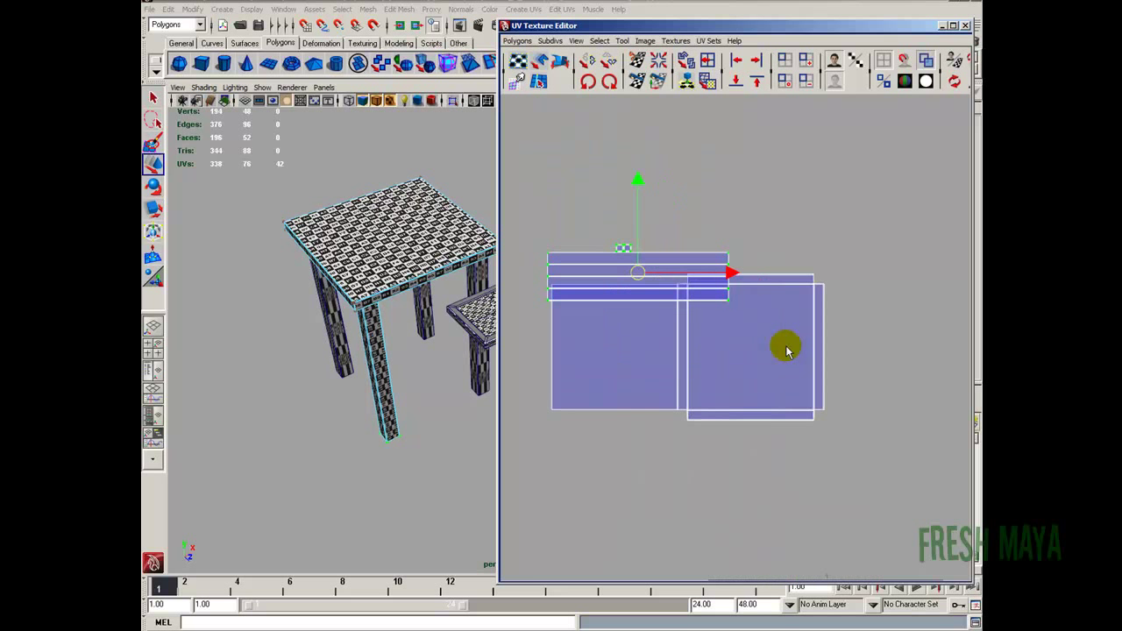
left_click_drag(635, 271, 645, 242)
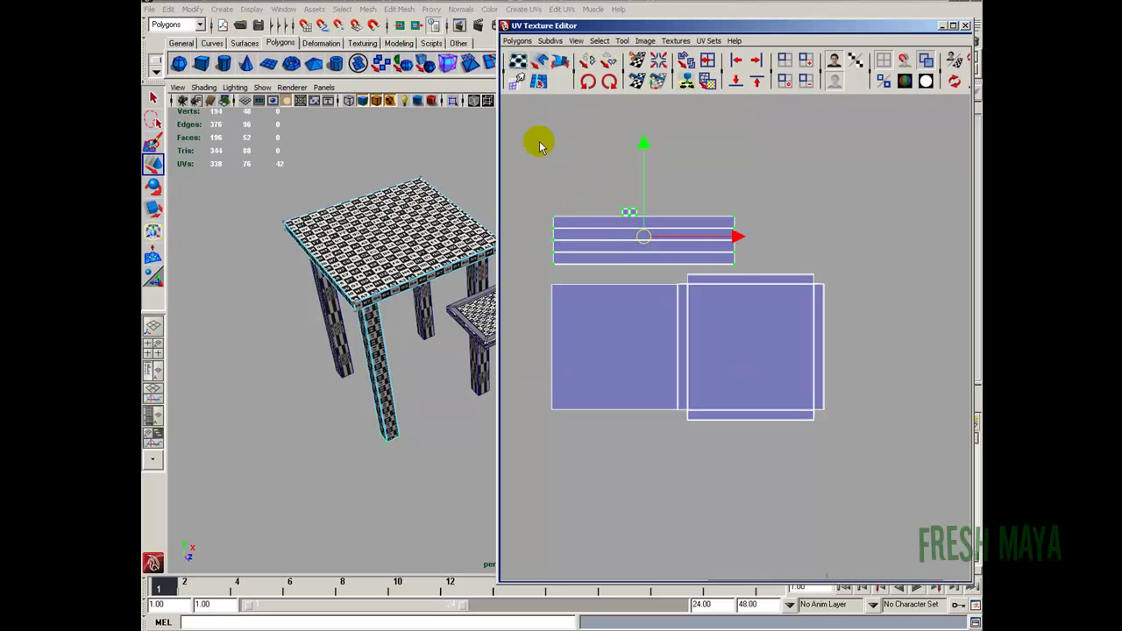
Try placing the leg's UV shells beside the right edge of the table top's shells
middle_click_drag(760, 349, 778, 372, "alt")
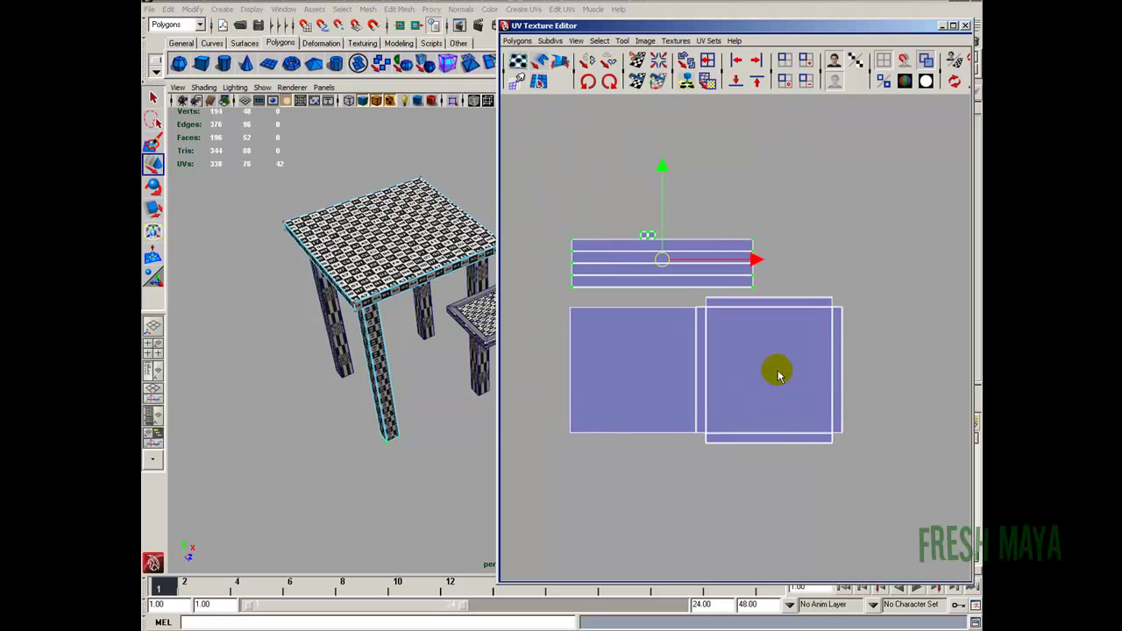
left_click_drag(666, 265, 934, 368)
scroll(781, 435, "down", 4)
middle_click_drag(903, 380, 789, 378, "alt")
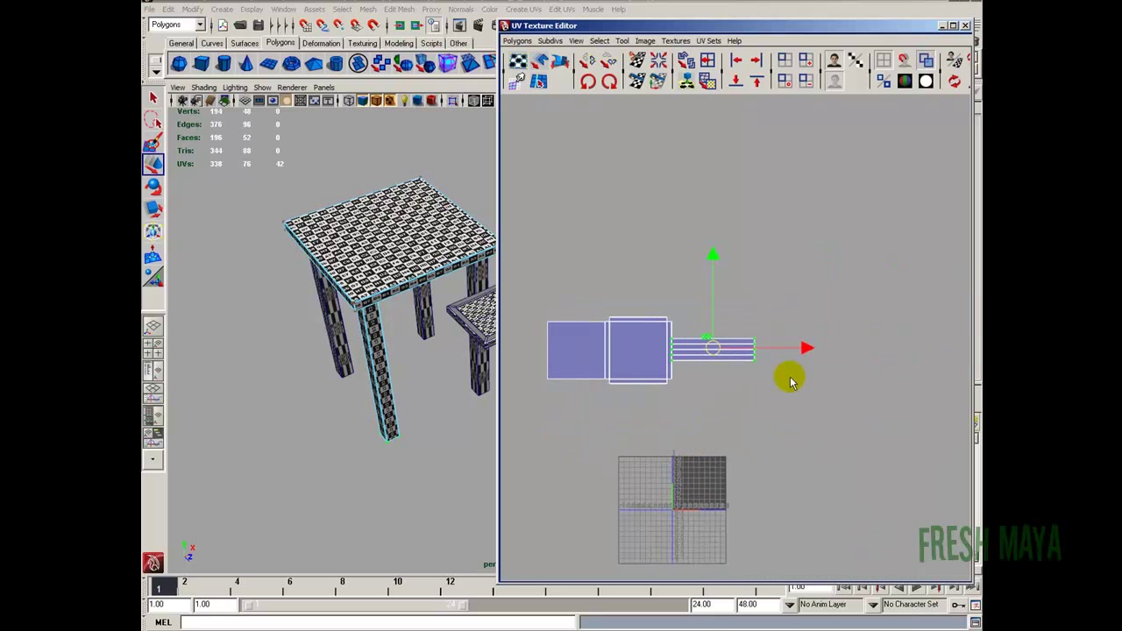
Place the leg's UV shells above the table top's, flush with their left edge, and set the small end-cap shells beside the leg strips
left_click_drag(722, 351, 586, 303)
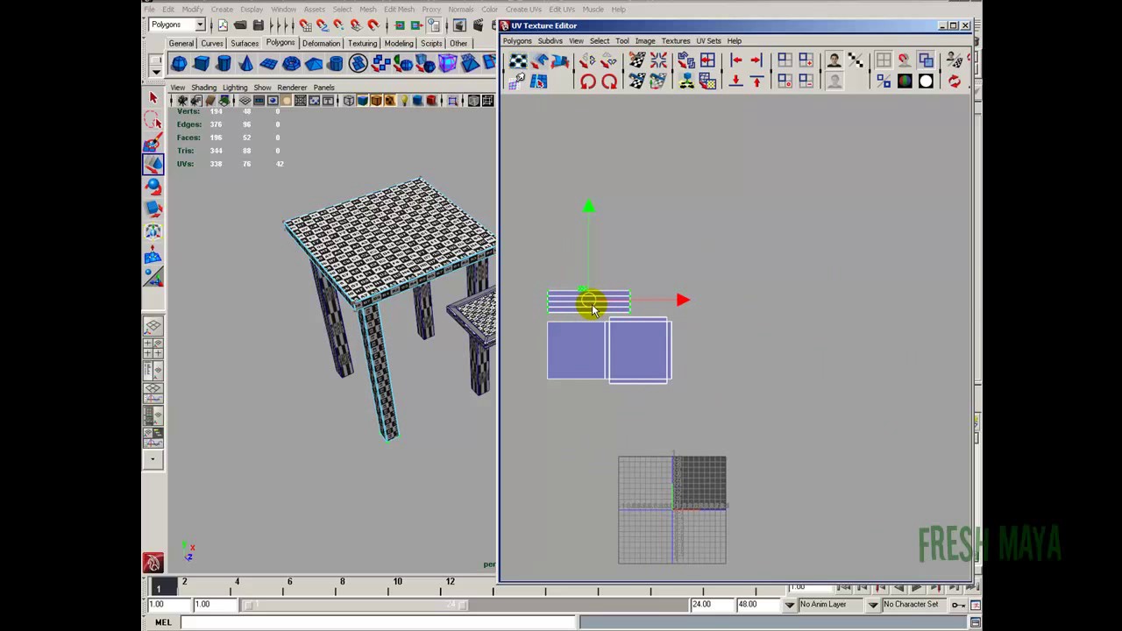
right_click_drag(583, 308, 739, 373, "alt")
middle_click_drag(739, 373, 952, 410, "alt")
right_click_drag(664, 404, 875, 414, "alt")
left_click_drag(633, 250, 814, 327)
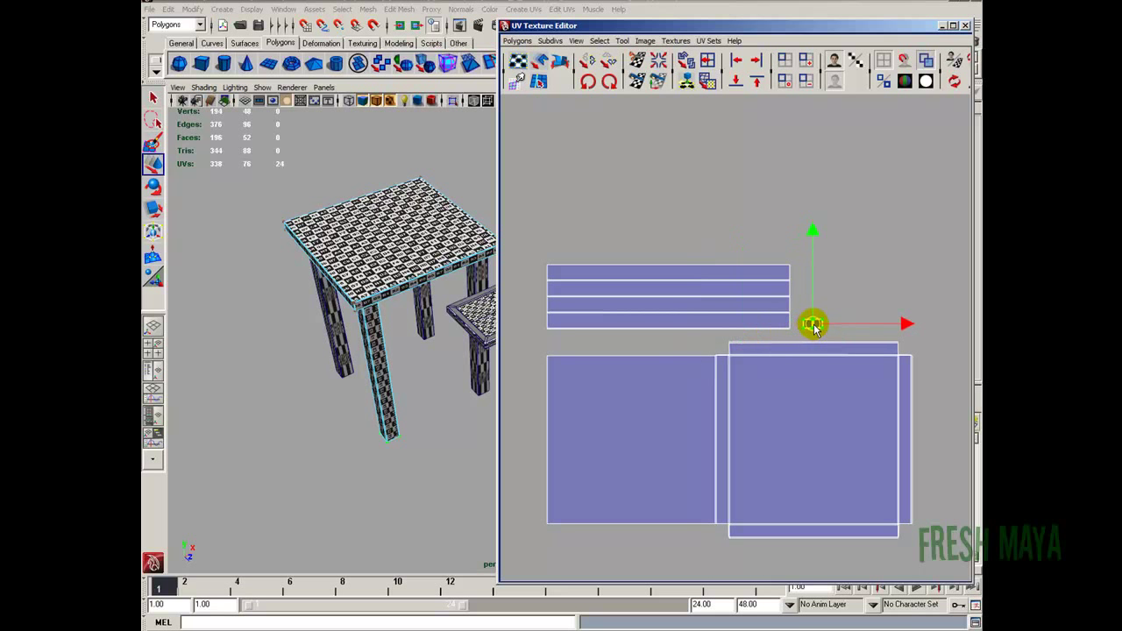
Select the four leg strip shells and lower them slightly to sit closer above the table top shells
right_click_drag(786, 348, 736, 335, "alt")
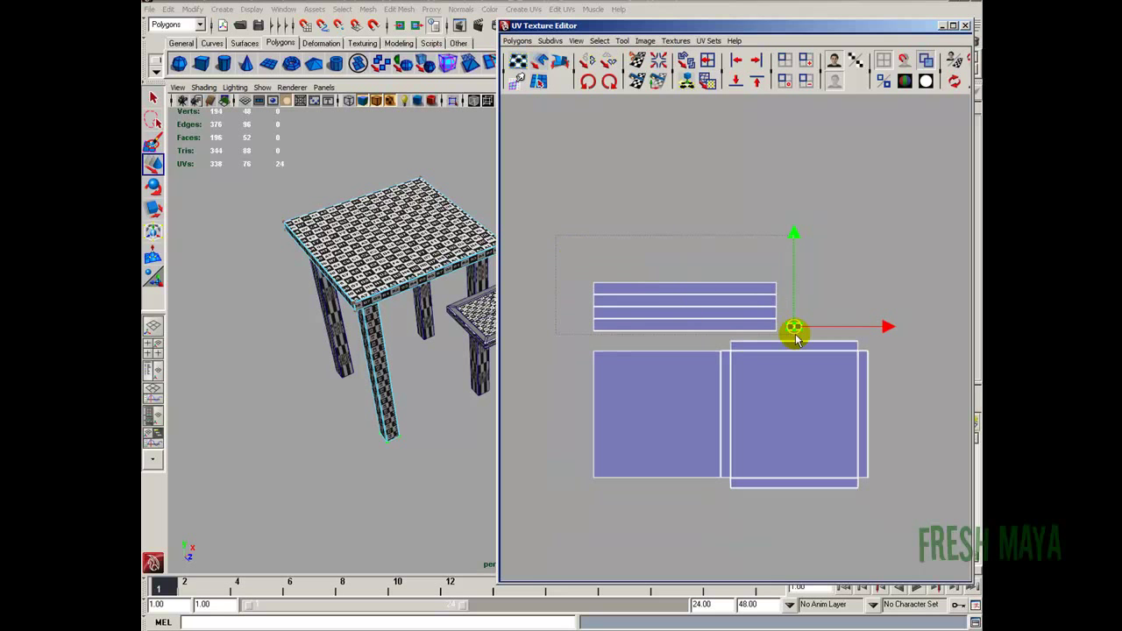
left_click_drag(795, 335, 813, 334)
left_click_drag(697, 305, 699, 310)
Select all table top and leg UVs and move them over the 0-to-1 texture space
right_click_drag(795, 355, 726, 360, "alt")
middle_click_drag(727, 360, 686, 262, "alt")
left_click_drag(788, 354, 790, 355)
left_click_drag(692, 267, 799, 453)
right_click_drag(664, 461, 832, 473, "alt")
middle_click_drag(833, 473, 787, 372, "alt")
right_click_drag(788, 371, 734, 367, "alt")
Scale all the selected UVs down uniformly until every shell fits inside the 0-to-1 texture space
key("r")
middle_click_drag(726, 284, 774, 384, "alt")
left_click_drag(774, 338, 803, 357)
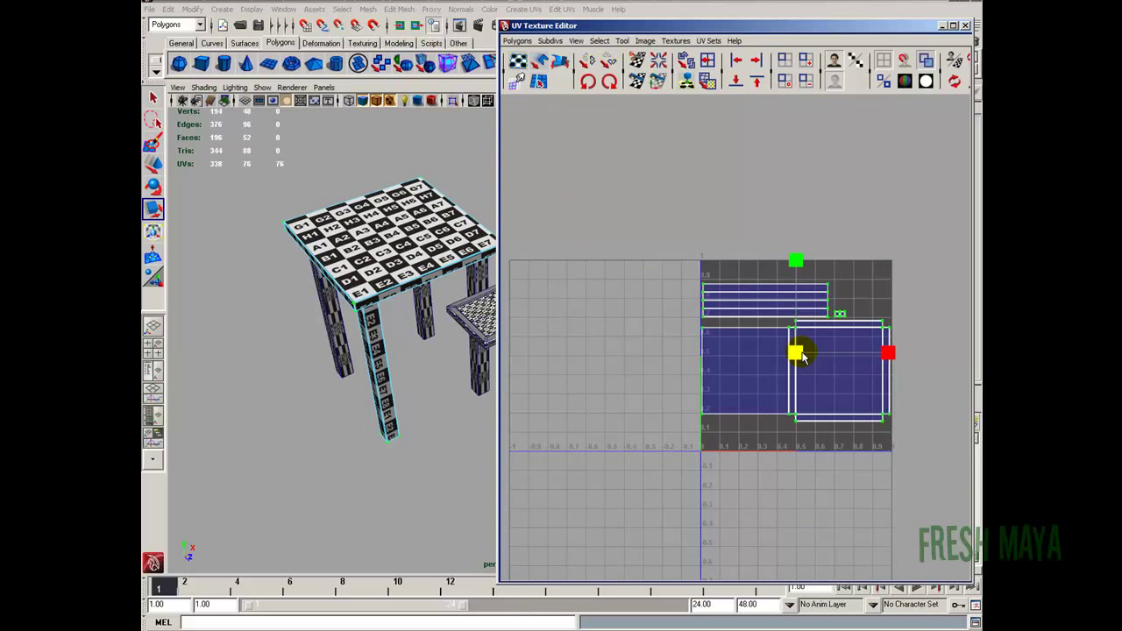
key("w")
right_click_drag(657, 403, 781, 433, "alt")
middle_click_drag(916, 451, 789, 398, "alt")
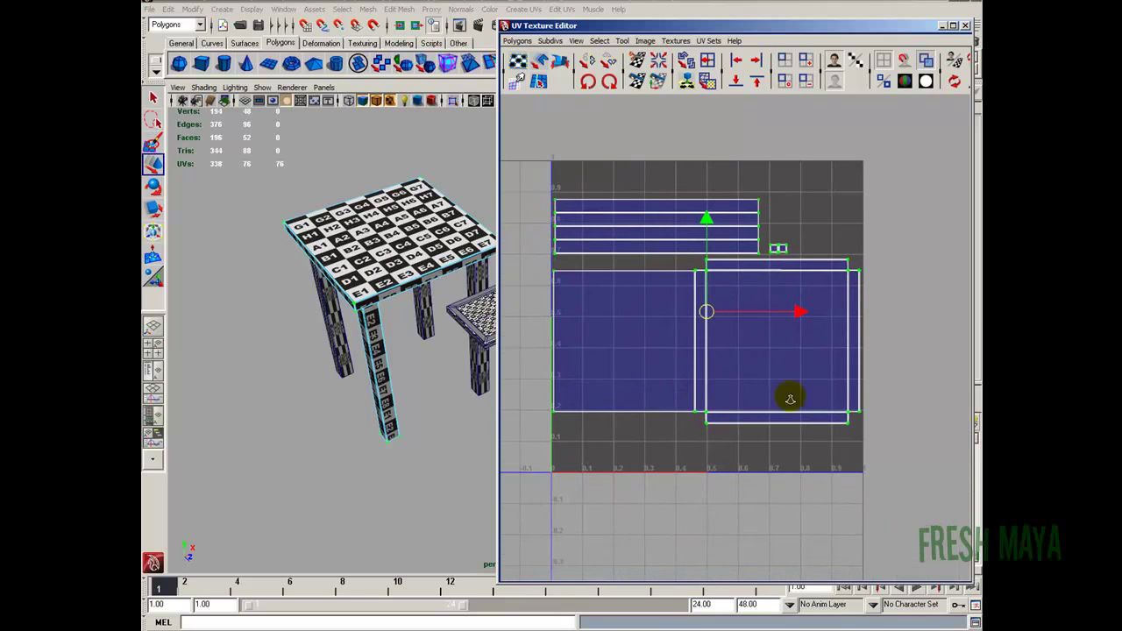
right_click_drag(633, 407, 659, 413, "alt")
middle_click_drag(671, 416, 681, 429, "alt")
scroll(745, 429, "down", 2)
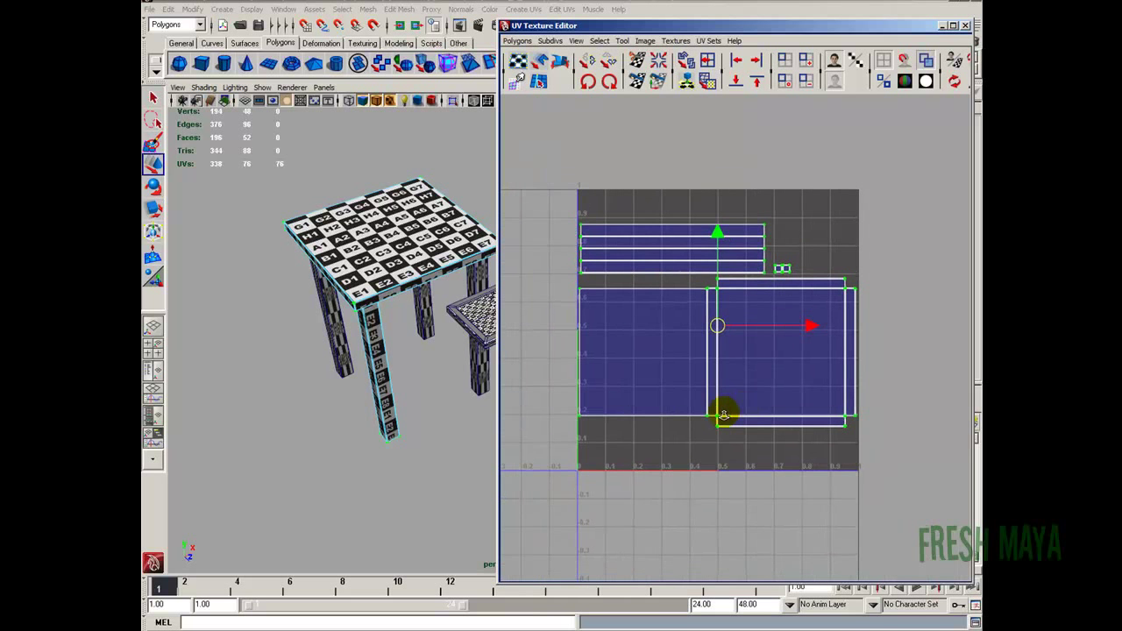
scroll(692, 276, "down", 3)
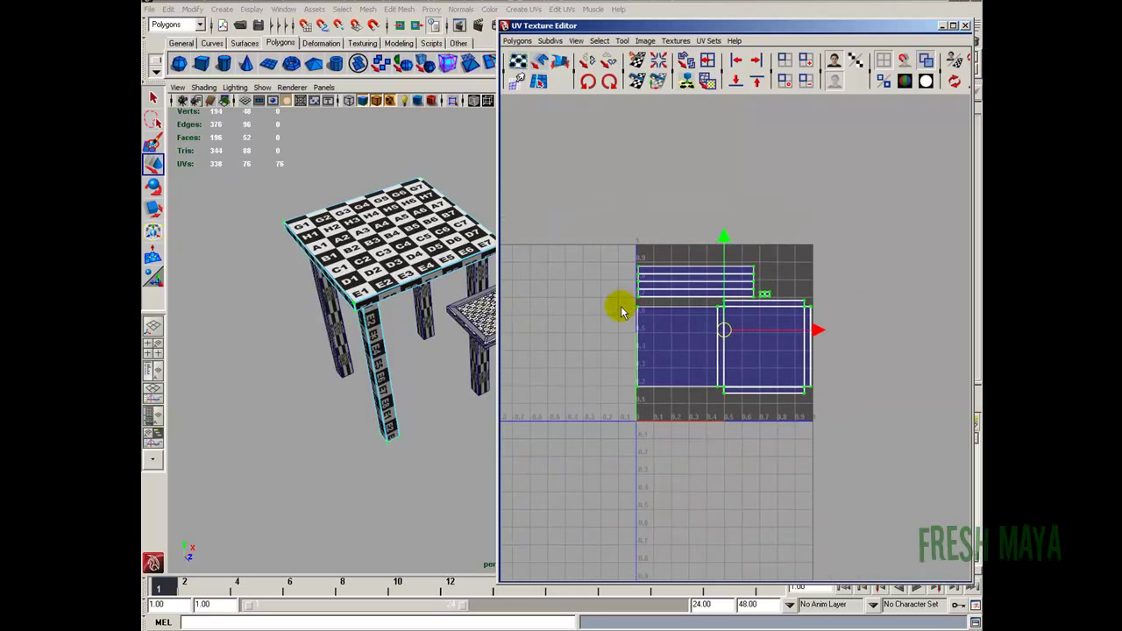
Cut the UV edge joining the table top's outer square shell to the neighbouring side strip
scroll(715, 317, "up", 5)
left_click(709, 269)
right_click_drag(709, 269, 713, 244)
right_click_drag(670, 300, 927, 343, "alt")
middle_click_drag(926, 343, 845, 385, "alt")
right_click_drag(688, 349, 775, 337, "alt")
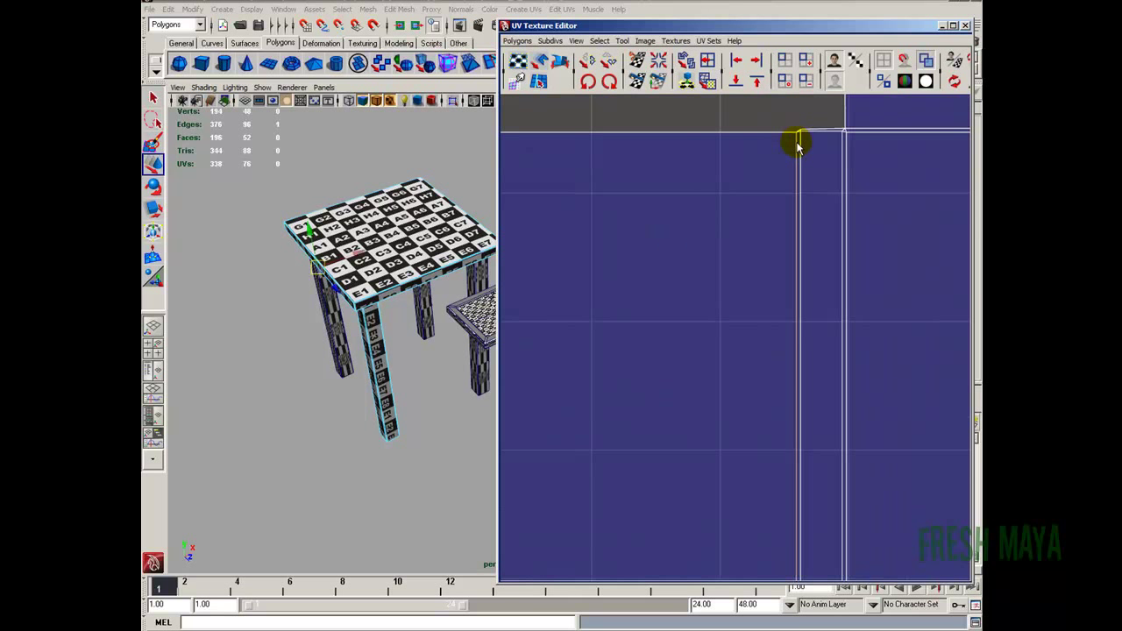
right_click_drag(855, 290, 557, 370, "alt")
middle_click_drag(613, 350, 634, 311, "alt")
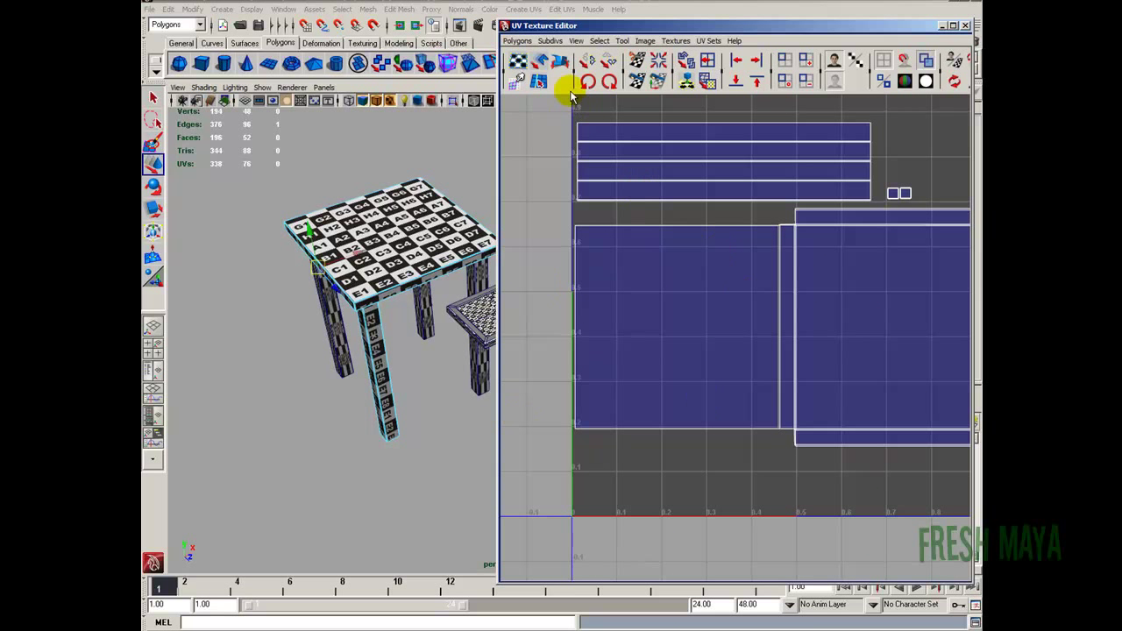
left_click(518, 42)
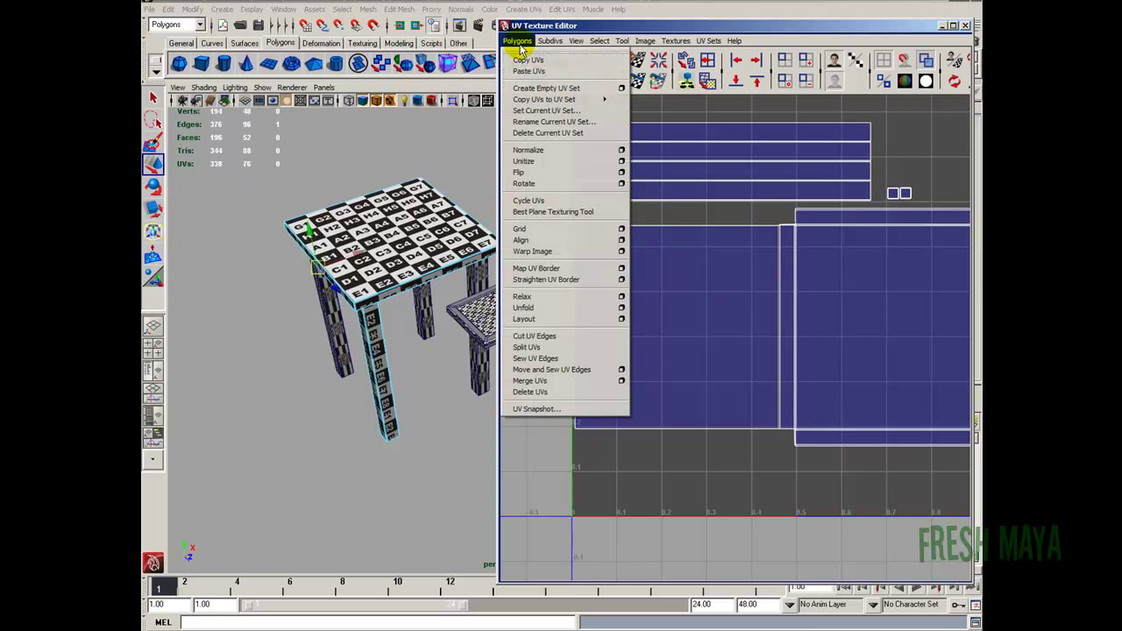
left_click(537, 340)
Select the detached square as a whole UV shell and move it down and left, clear of the other shells
right_click_drag(815, 367, 620, 346, "alt")
right_click_drag(633, 308, 667, 309)
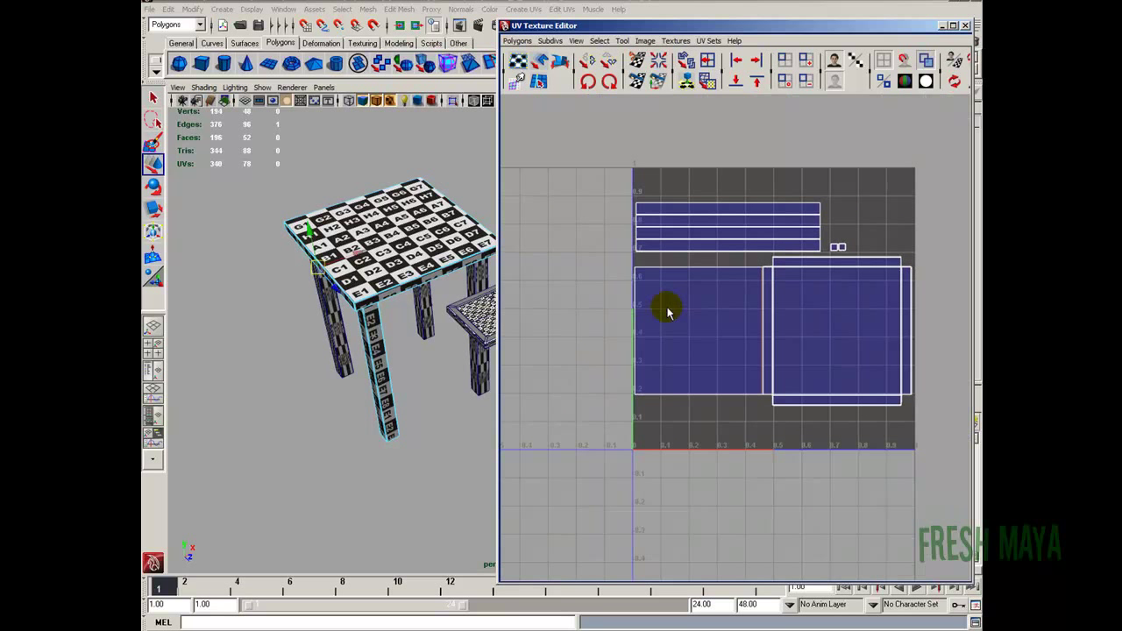
left_click(641, 266)
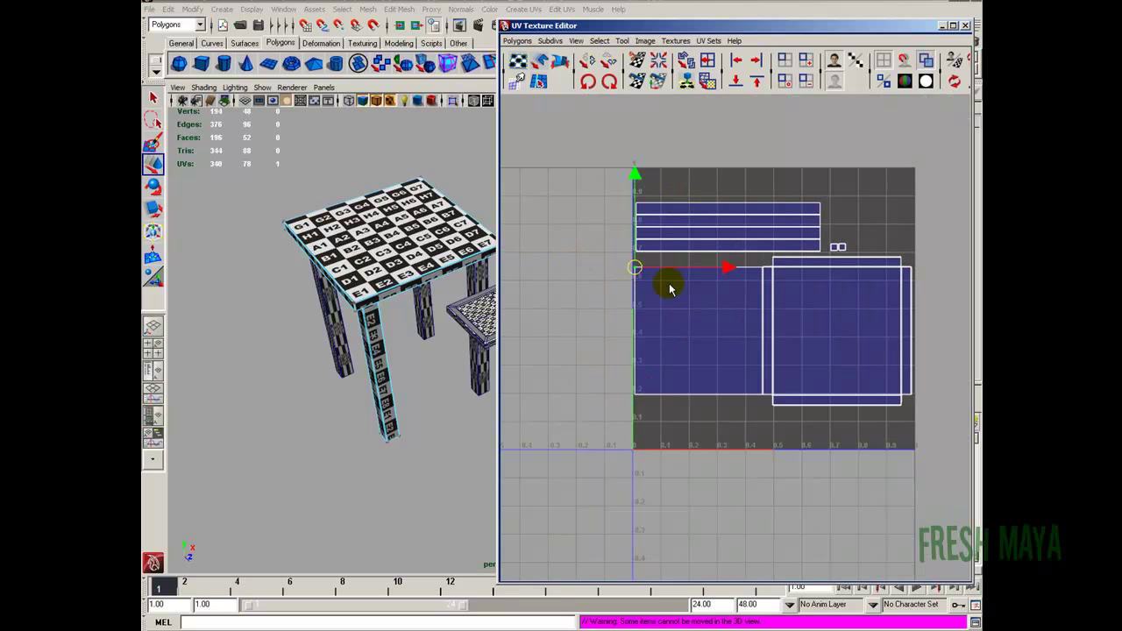
right_click_drag(680, 296, 717, 283)
left_click_drag(699, 332, 625, 402)
scroll(636, 391, "down", 2)
Shift the detached square shell in small moves while viewing the table from different angles to identify its face
middle_click_drag(737, 387, 706, 343, "alt")
right_click_drag(564, 366, 689, 374, "alt")
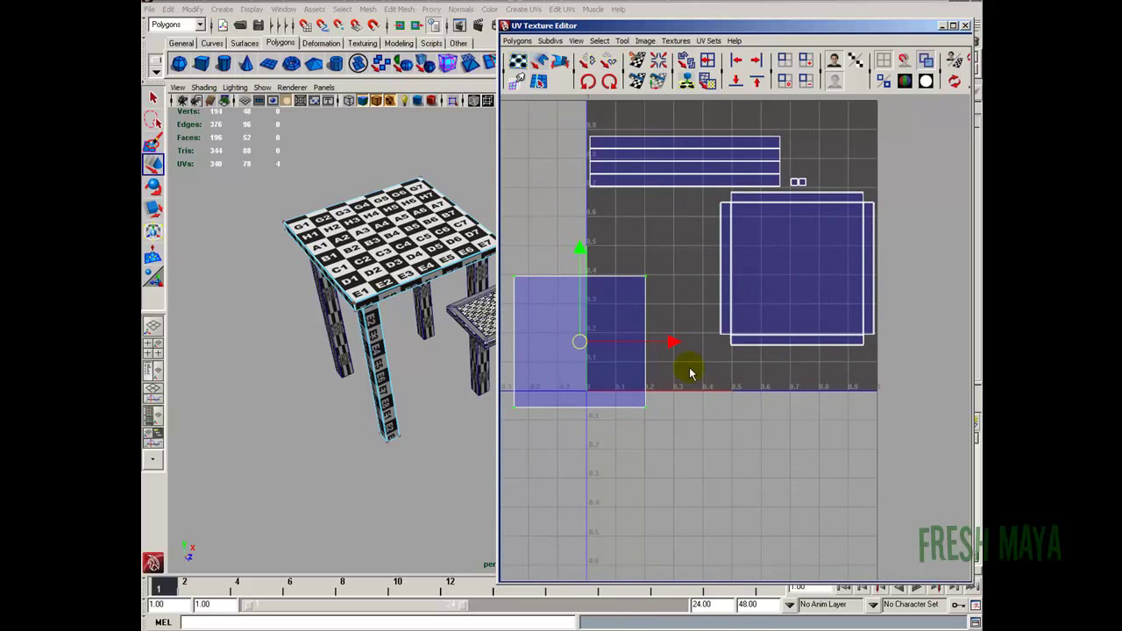
middle_click_drag(689, 374, 759, 384, "alt")
left_click_drag(650, 353, 669, 320)
left_click(360, 398)
left_click_drag(360, 397, 271, 346, "alt")
left_click_drag(667, 321, 680, 298)
left_click_drag(343, 376, 391, 261, "alt")
right_click_drag(431, 362, 392, 333, "alt")
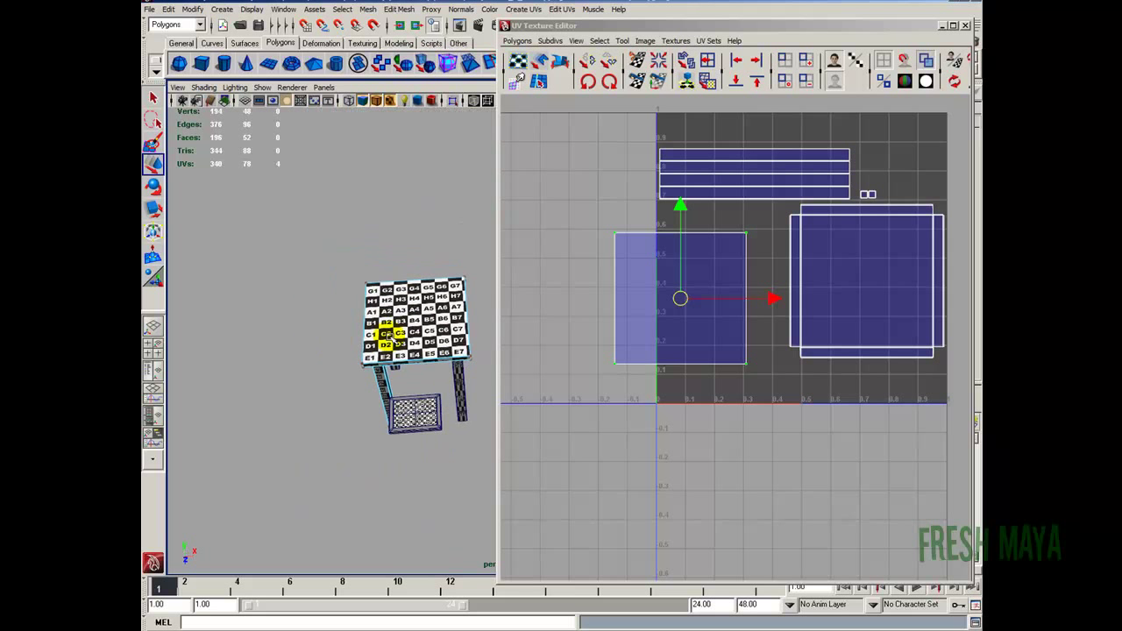
middle_click_drag(393, 333, 318, 347, "alt")
Place the detached square shell exactly over the table top's remaining square and check the checkers on the model
right_click_drag(693, 373, 644, 352, "alt")
middle_click_drag(865, 340, 738, 383, "alt")
left_click_drag(566, 353, 713, 340)
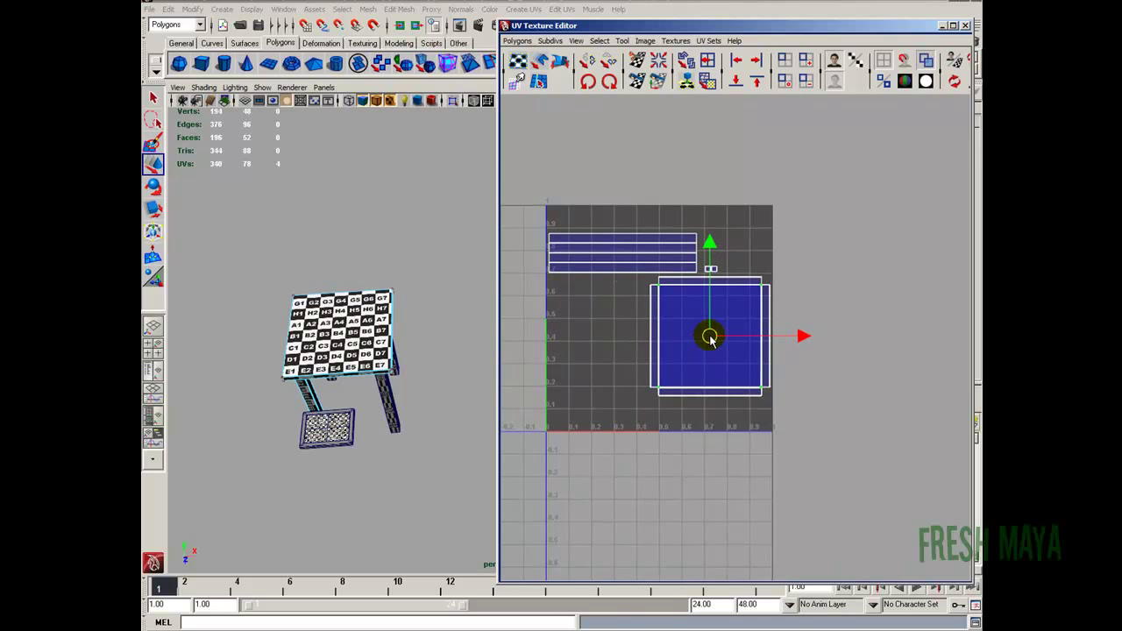
right_click_drag(663, 342, 689, 329, "alt")
left_click_drag(456, 329, 373, 395, "alt")
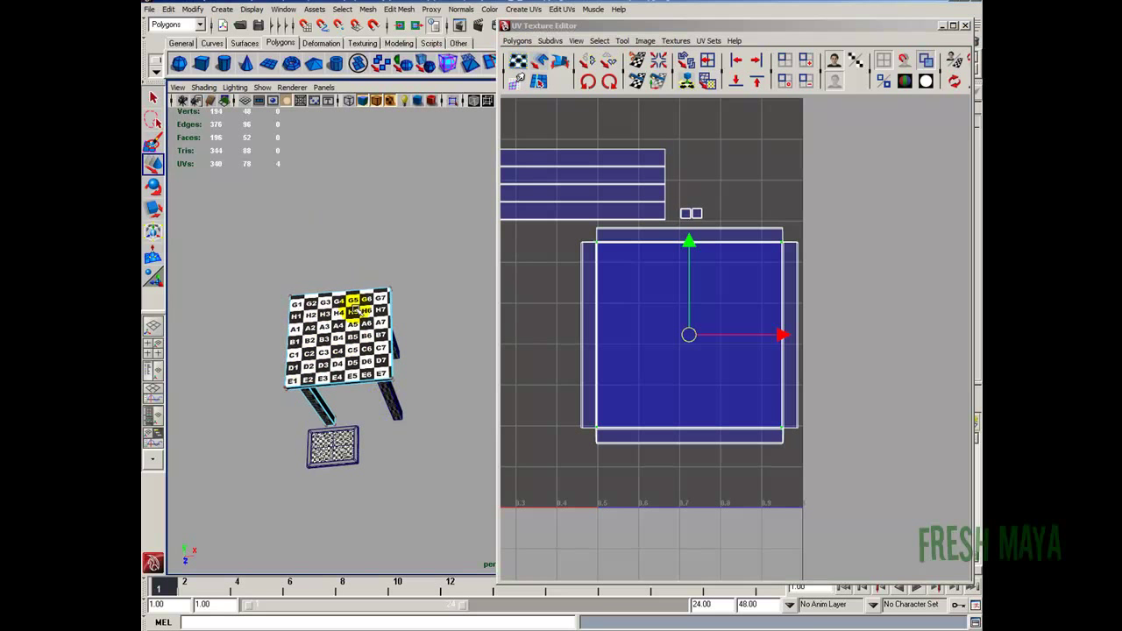
right_click_drag(689, 345, 667, 298, "alt")
middle_click_drag(668, 296, 697, 305, "alt")
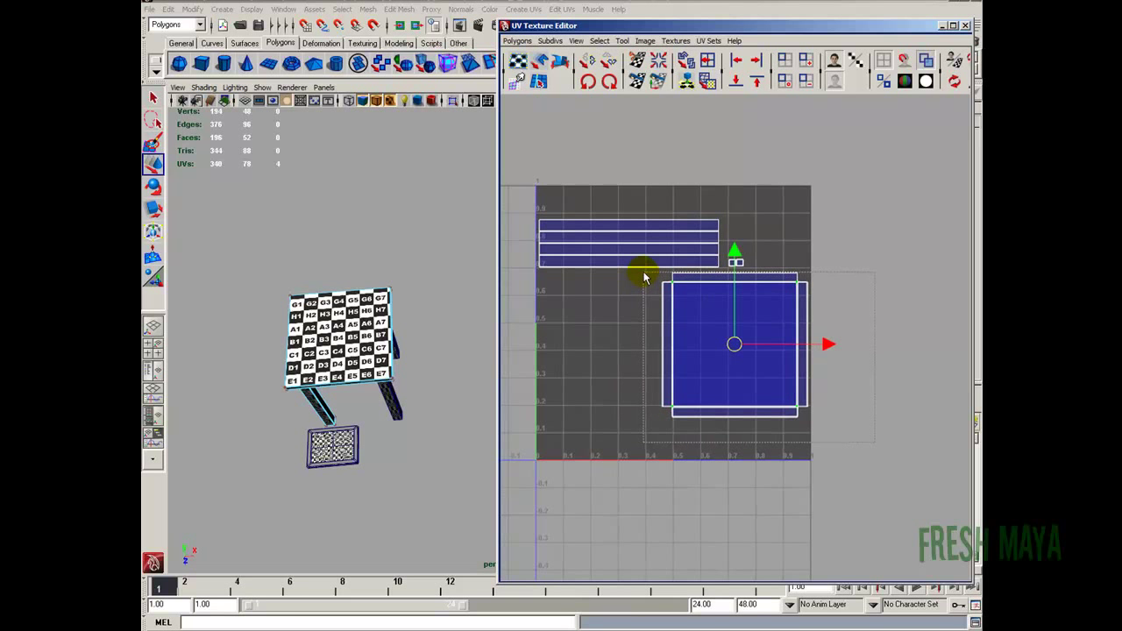
Move the stacked table top shells beneath the leg strips and tuck the small end-cap shells under the strips' right end
left_click_drag(644, 277, 647, 279)
left_click_drag(733, 344, 621, 345)
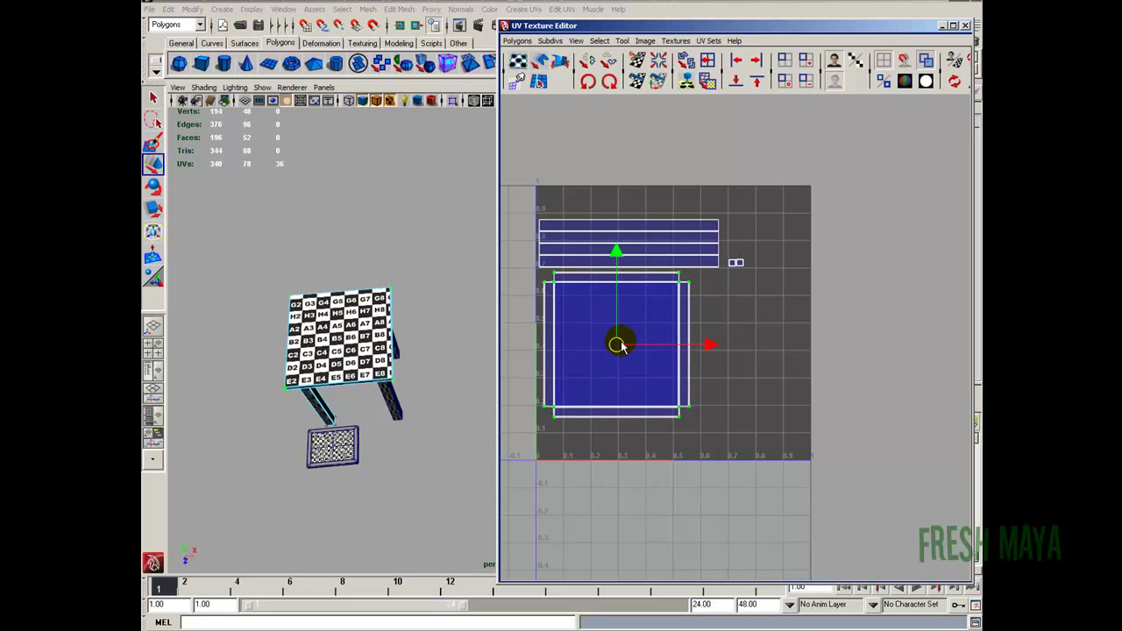
left_click_drag(730, 254, 703, 277)
key("ctrl+z")
Scale all the table's UV shells up uniformly to fill the 0-to-1 space and close the UV Texture Editor
left_click_drag(513, 183, 762, 461)
right_click_drag(761, 461, 637, 403, "alt")
middle_click_drag(655, 413, 692, 436, "alt")
key("r")
left_click_drag(706, 348, 736, 352)
key("w")
key("r")
key("w")
left_click(673, 264)
left_click(965, 25)
Transfer the mapped front leg's attributes to TableLeg1
left_click_drag(431, 500, 432, 428, "alt")
middle_click_drag(431, 428, 574, 446, "alt")
left_click_drag(573, 446, 549, 488, "alt")
middle_click_drag(549, 488, 599, 392, "alt")
left_click_drag(599, 390, 533, 414, "alt")
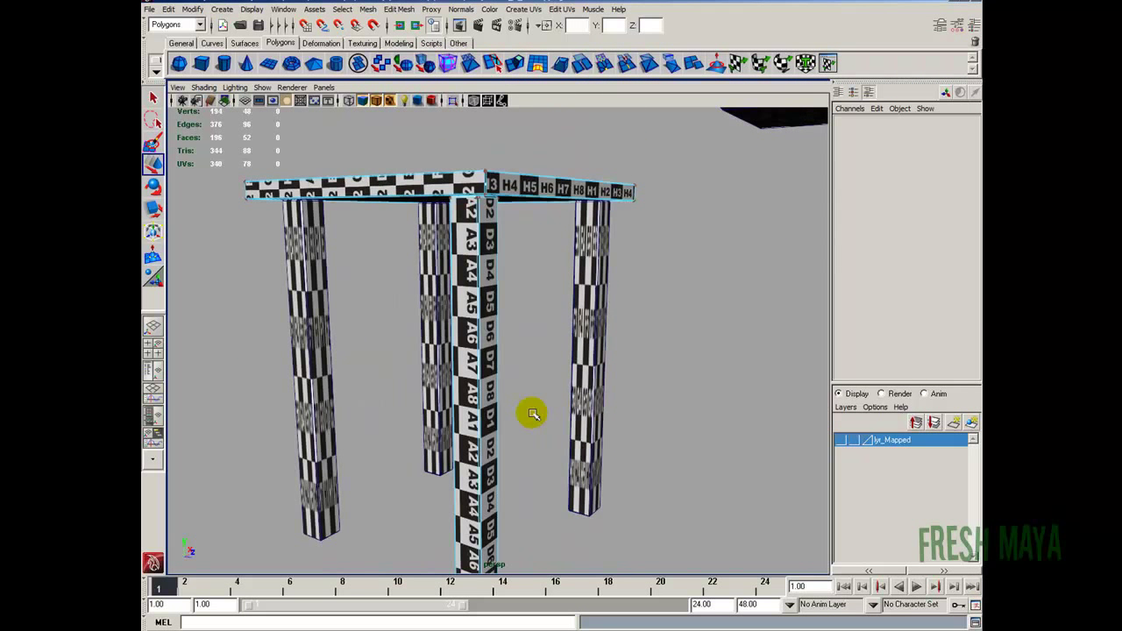
left_click(486, 419)
right_click_drag(519, 445, 495, 442, "alt")
middle_click_drag(495, 441, 533, 457, "alt")
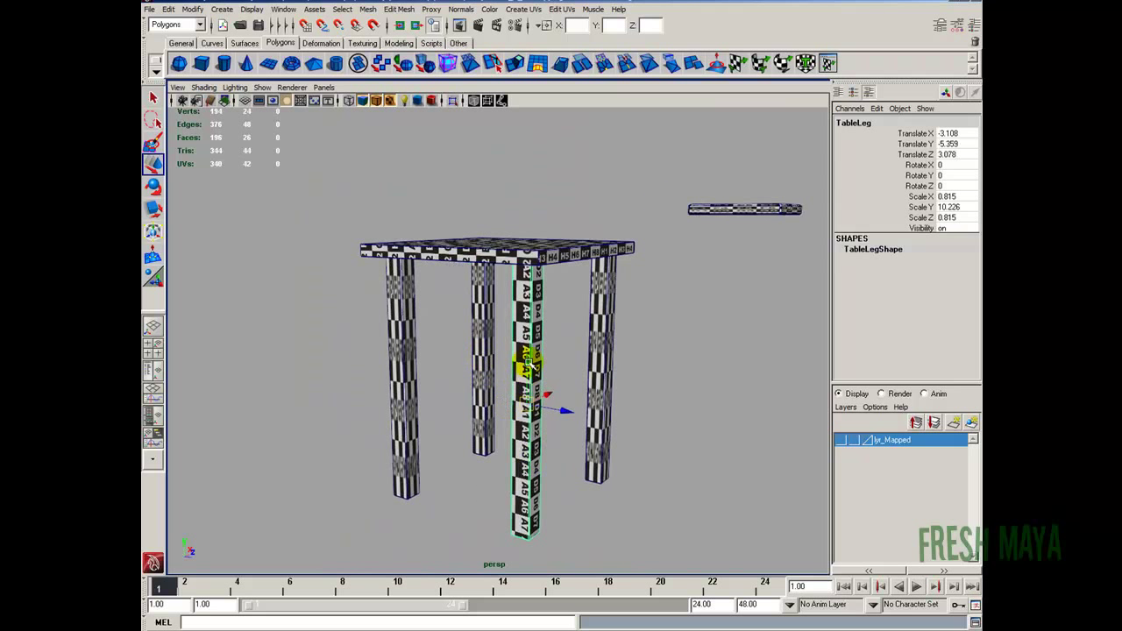
left_click(605, 355, "shift")
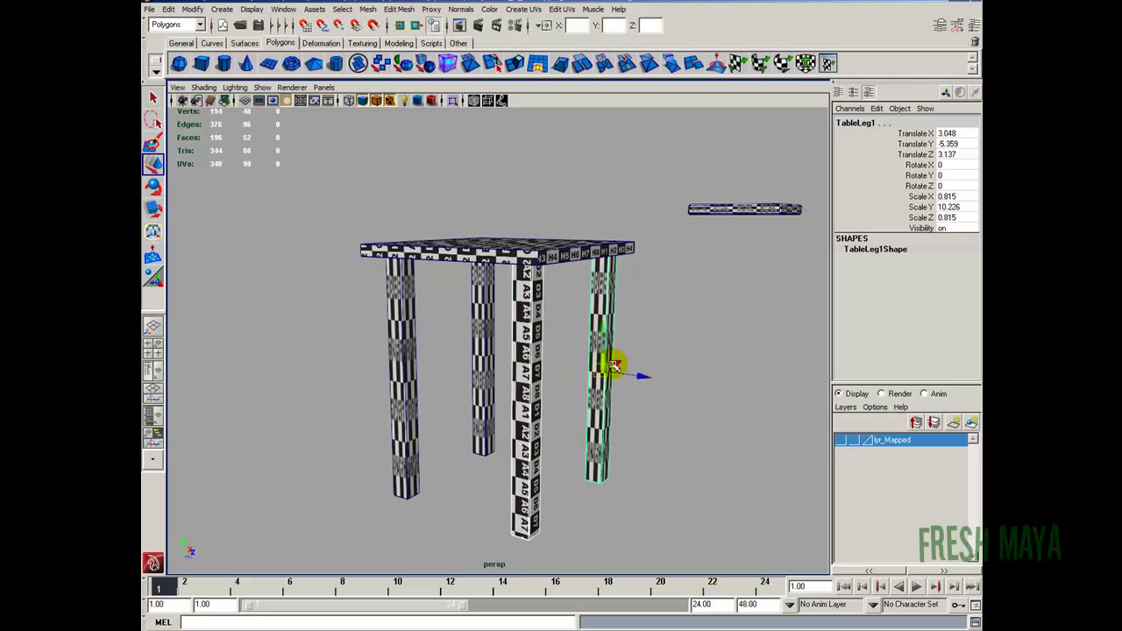
left_click(368, 10)
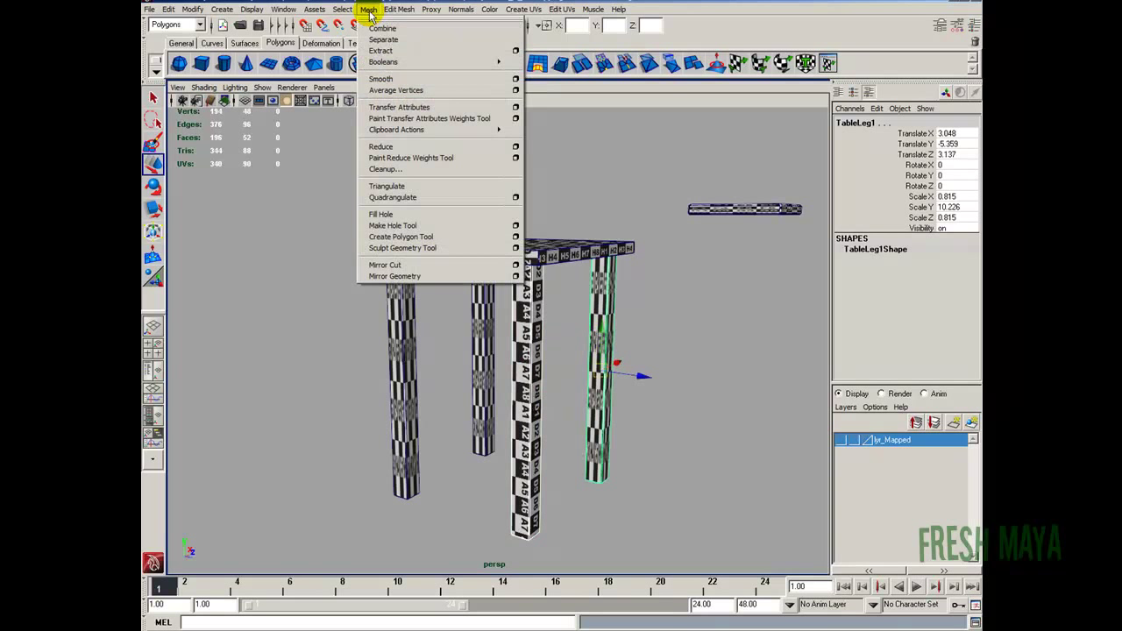
left_click(412, 107)
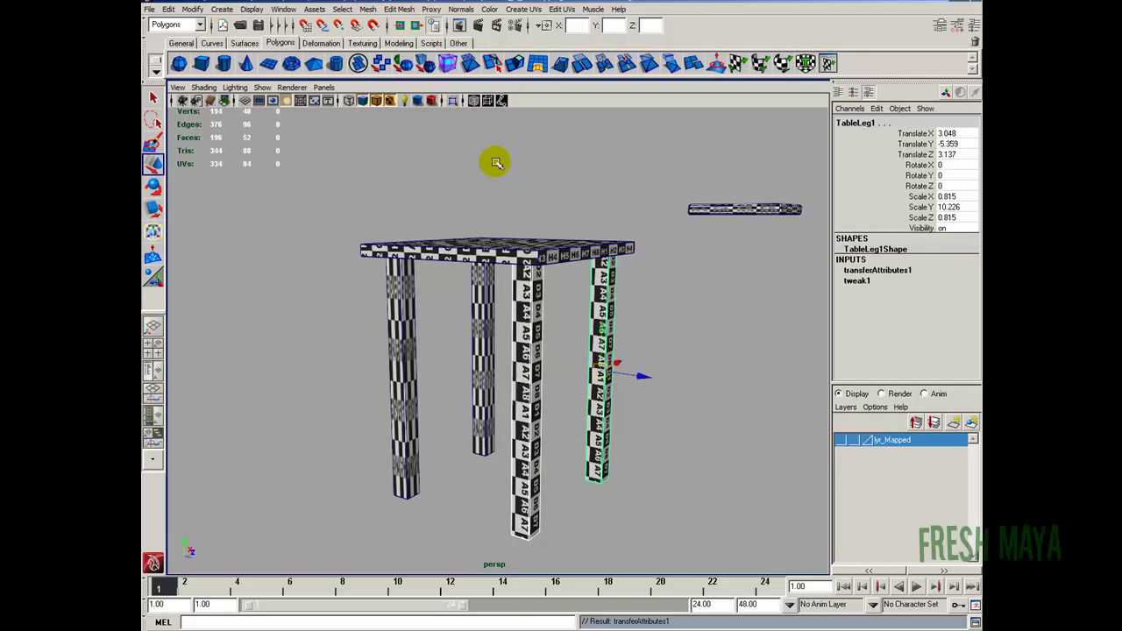
Transfer attributes from TableLeg1 to the adjacent unmapped leg
left_click_drag(700, 376, 613, 371, "alt")
left_click(528, 287)
left_click_drag(619, 305, 566, 300, "alt")
left_click(517, 312, "shift")
left_click(370, 12)
left_click(391, 106)
Transfer attributes from TableLeg1 to the last unmapped leg, TableLeg3
left_click_drag(644, 317, 587, 319, "alt")
left_click(425, 340)
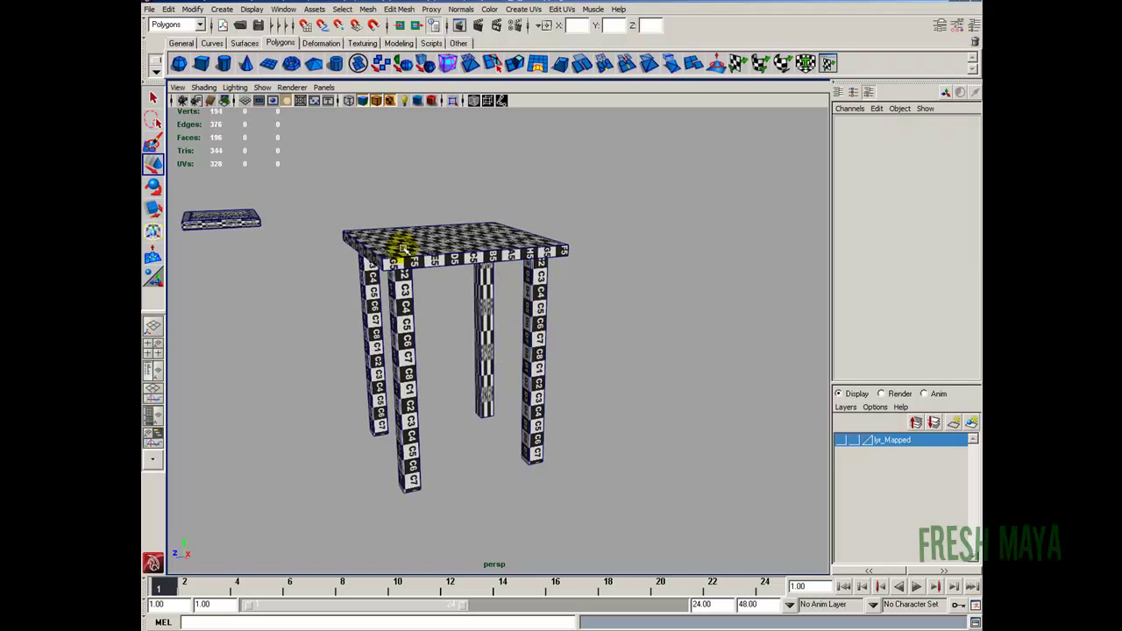
left_click(406, 324)
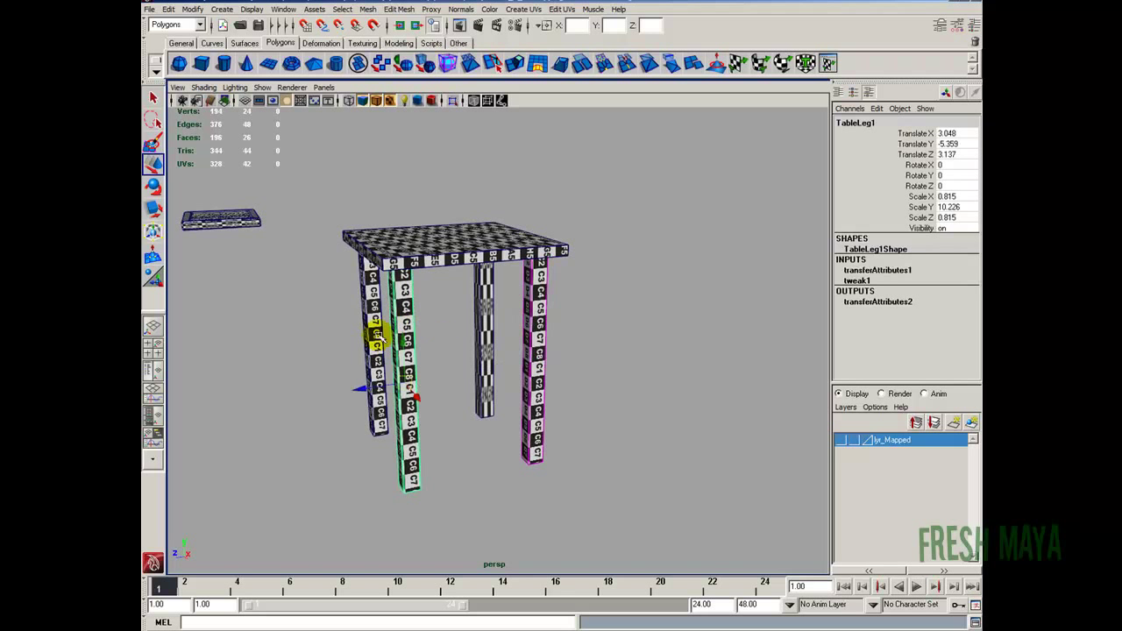
right_click_drag(388, 325, 484, 297, "alt")
left_click(480, 278)
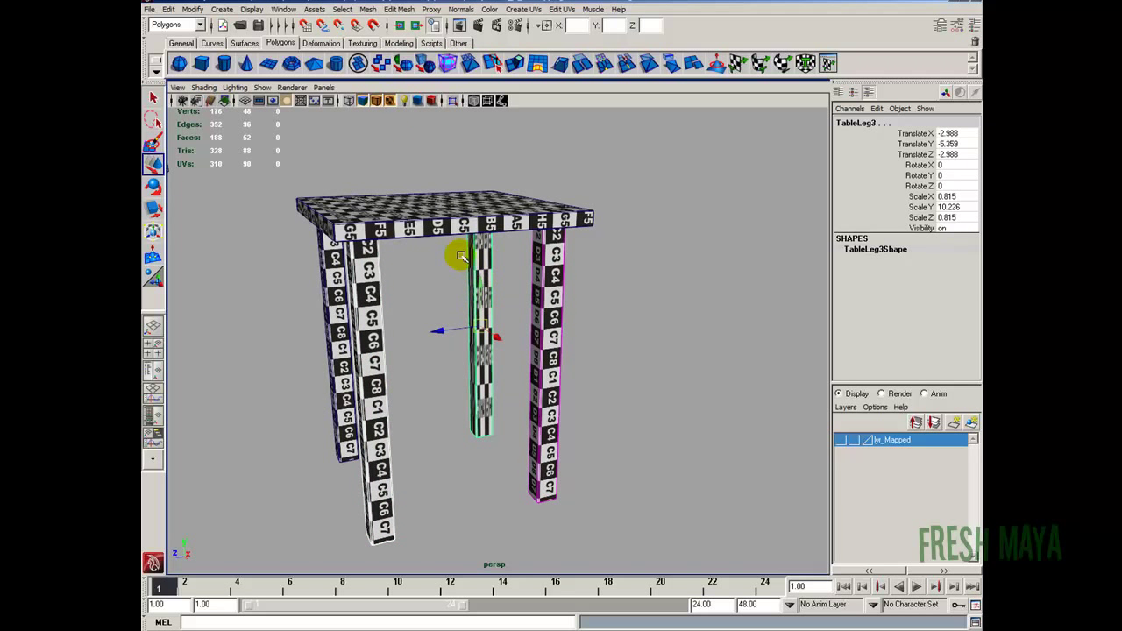
left_click(367, 8)
left_click(399, 103)
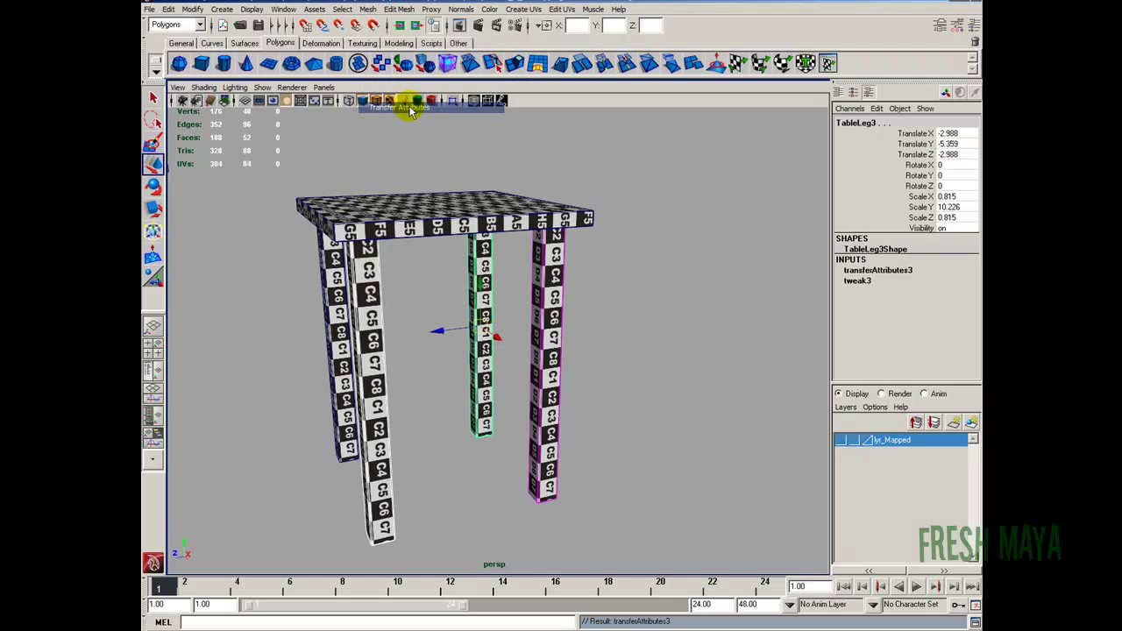
Delete the construction history of the table top and all four legs
right_click_drag(630, 316, 548, 322, "alt")
left_click_drag(650, 242, 342, 443)
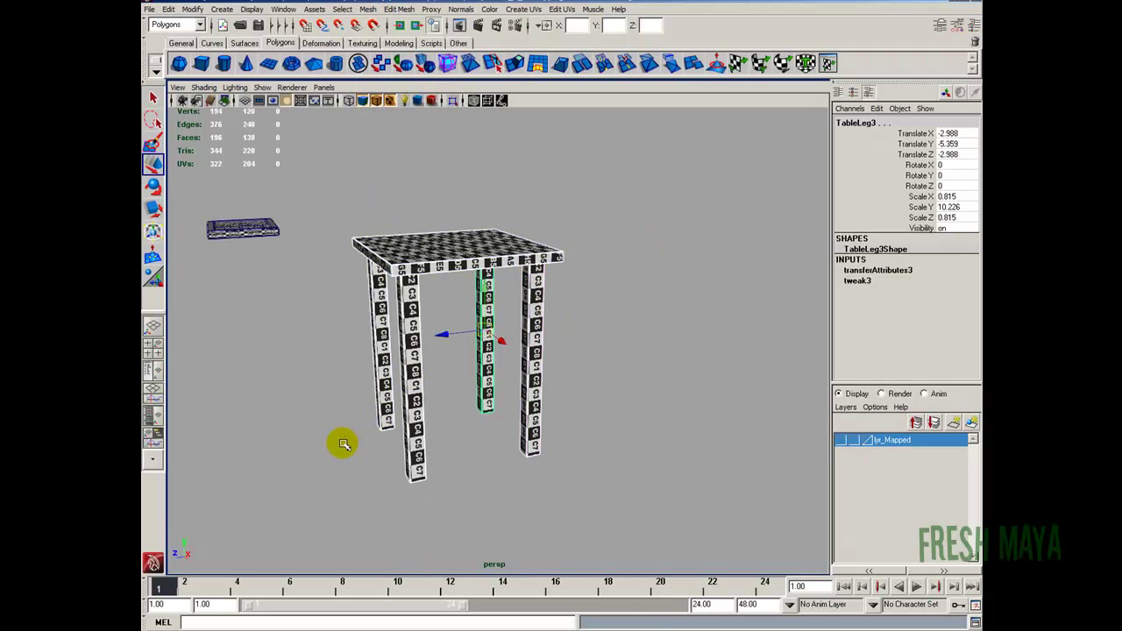
left_click(175, 9)
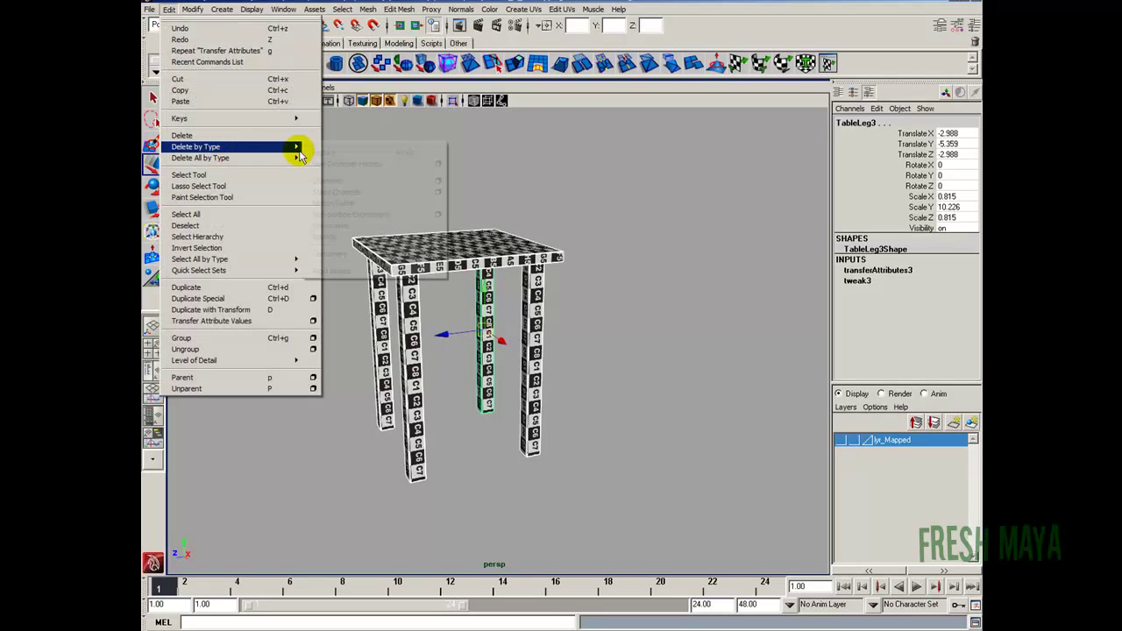
left_click(324, 152)
left_click(483, 226)
Inspect the mapped legs and open TableLeg1's UVs in the UV Texture Editor
left_click_drag(483, 226, 490, 363, "alt")
left_click_drag(493, 310, 328, 350, "alt")
right_click_drag(328, 351, 496, 329, "alt")
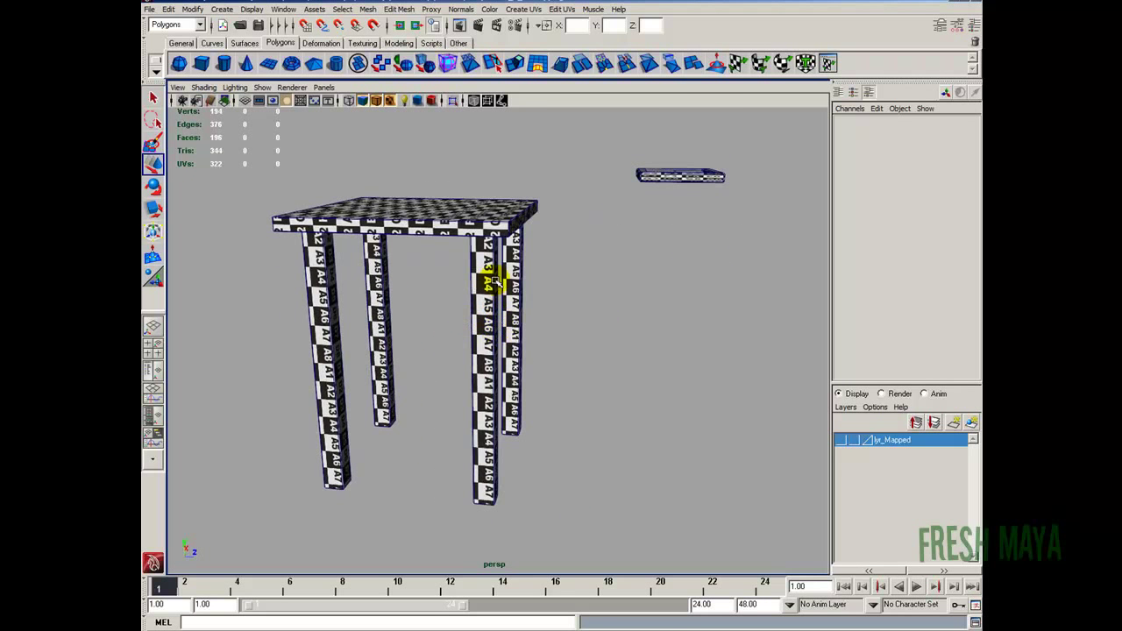
left_click(485, 309)
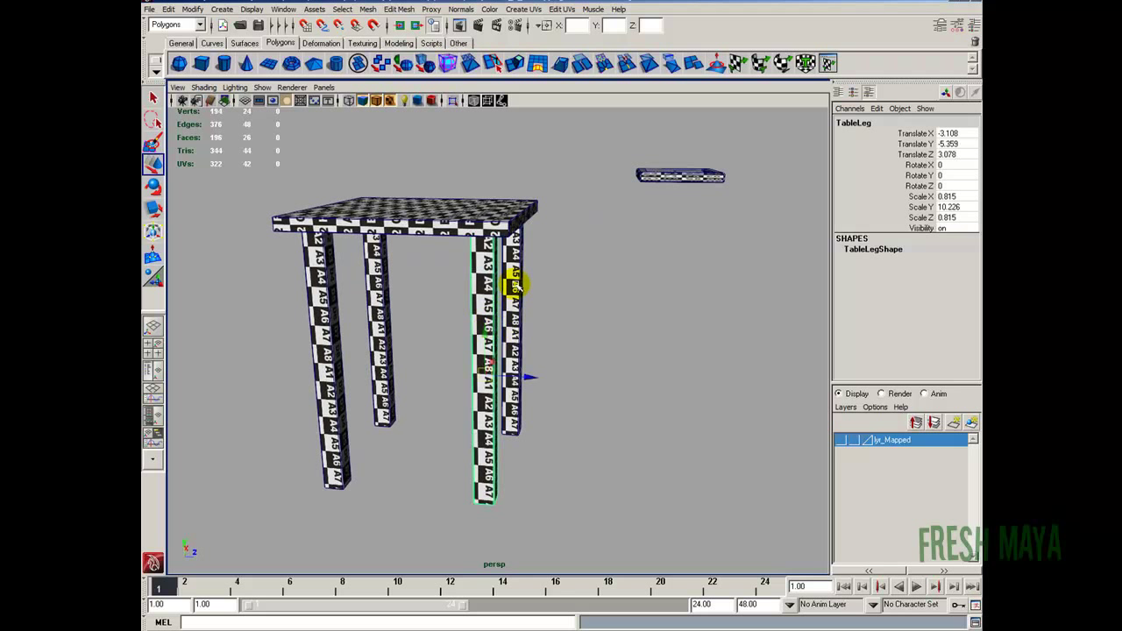
left_click(515, 283)
left_click(553, 10)
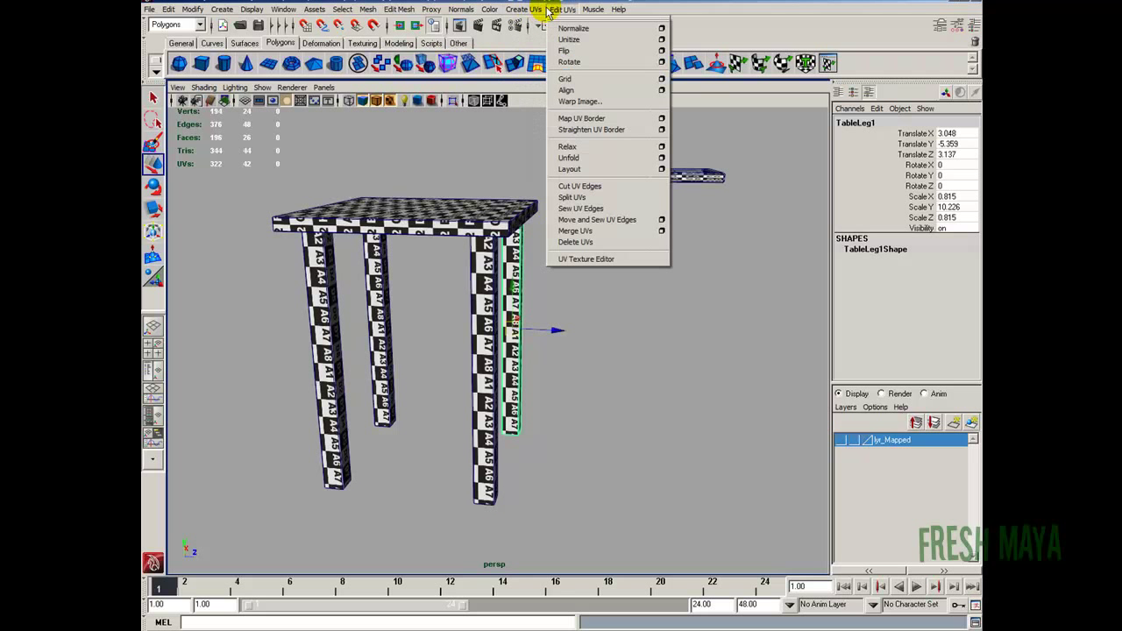
left_click(596, 263)
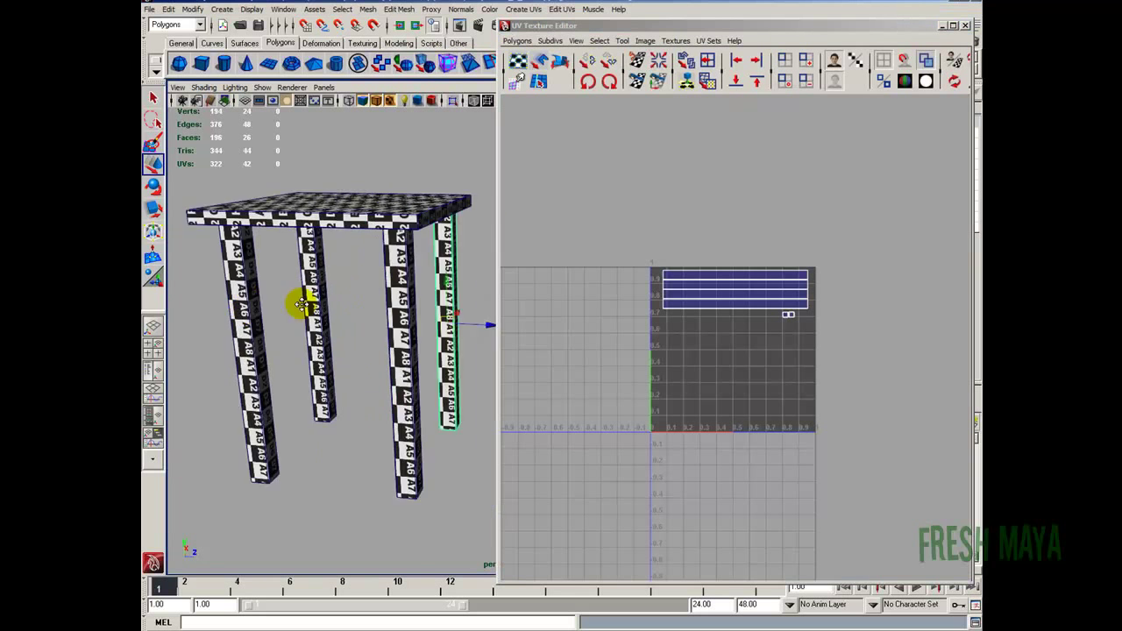
Try moving all of TableLeg1's UV shells to the lower part of the texture space, compare with another leg, and undo
right_click_drag(690, 282, 724, 284)
left_click_drag(638, 222, 836, 359)
left_click_drag(732, 197, 740, 316)
left_click(330, 349)
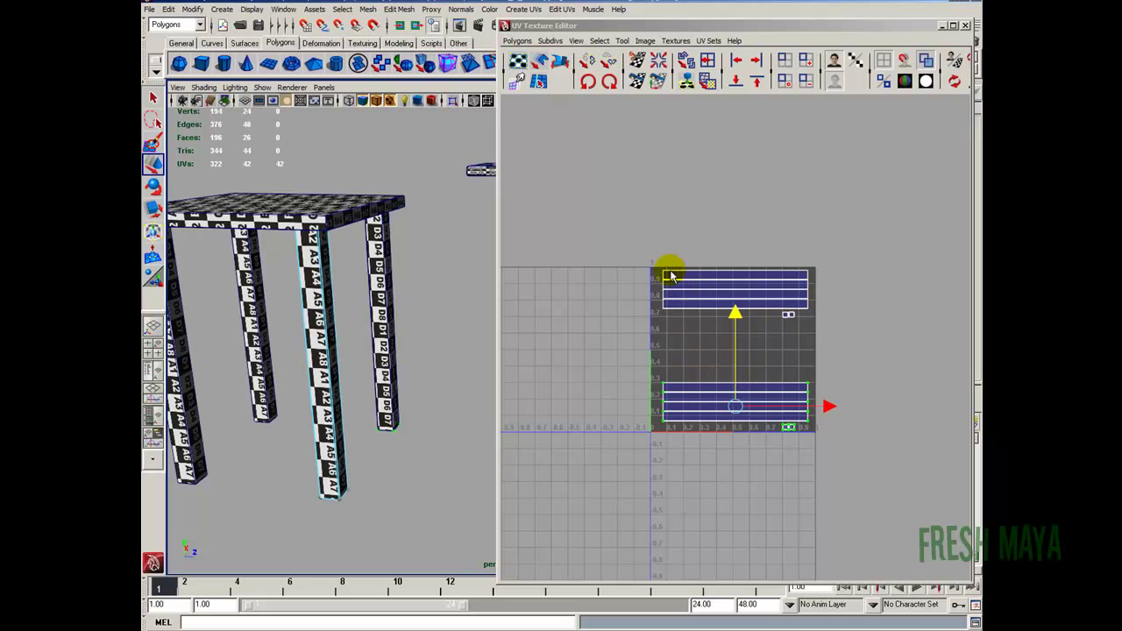
key("ctrl+z")
key("ctrl+z")
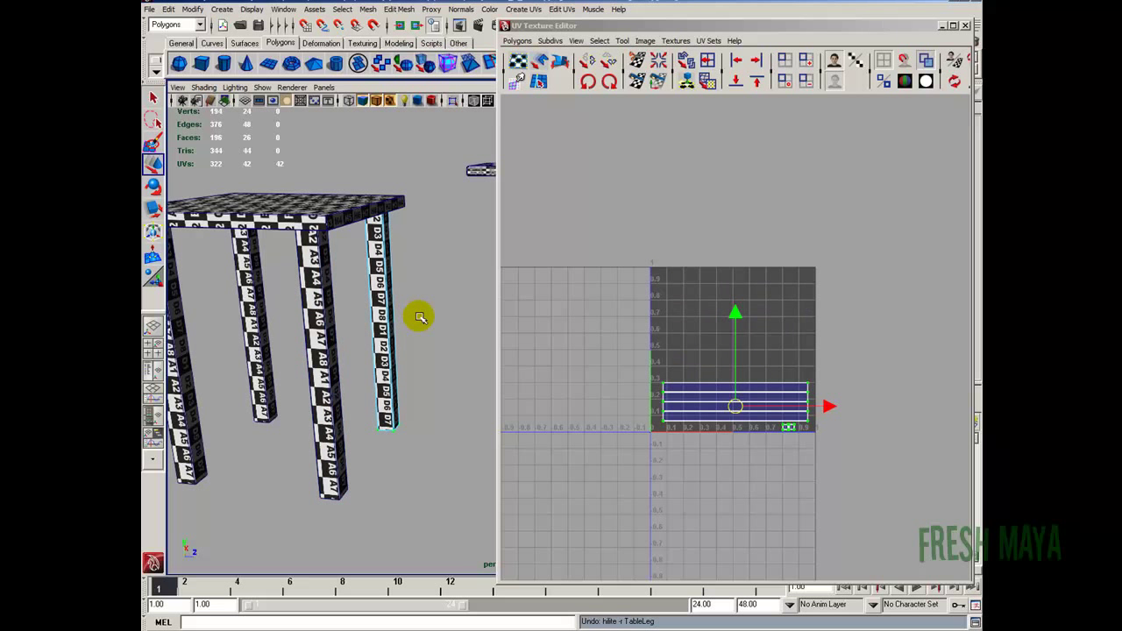
key("F8")
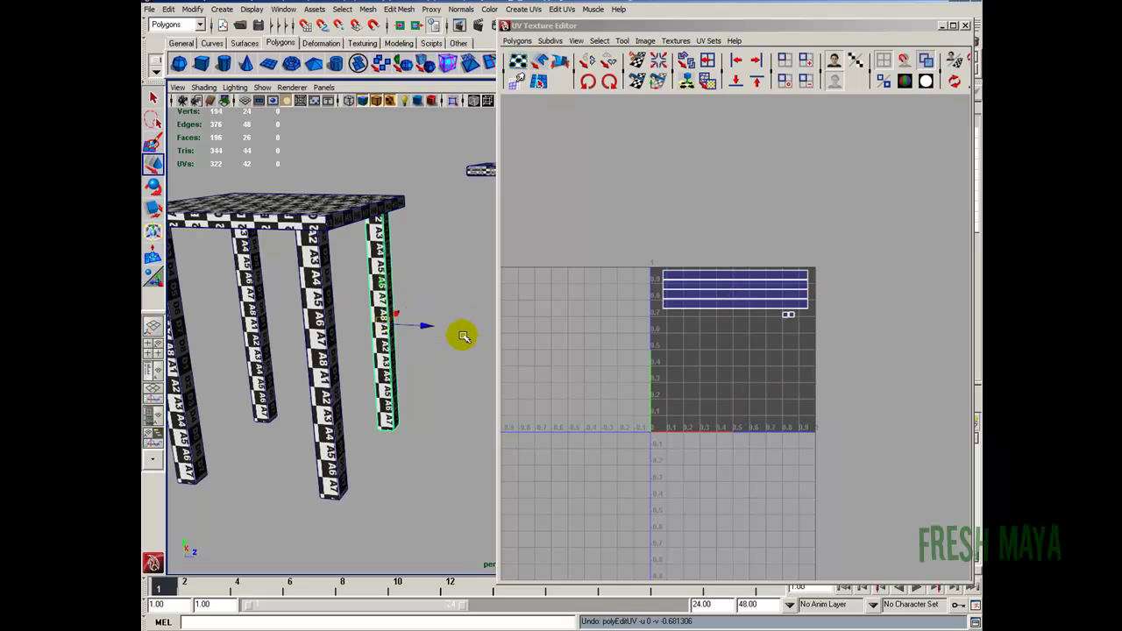
Select the table top and all four legs to show their UVs together
right_click_drag(449, 264, 267, 277, "alt")
left_click_drag(282, 222, 430, 351)
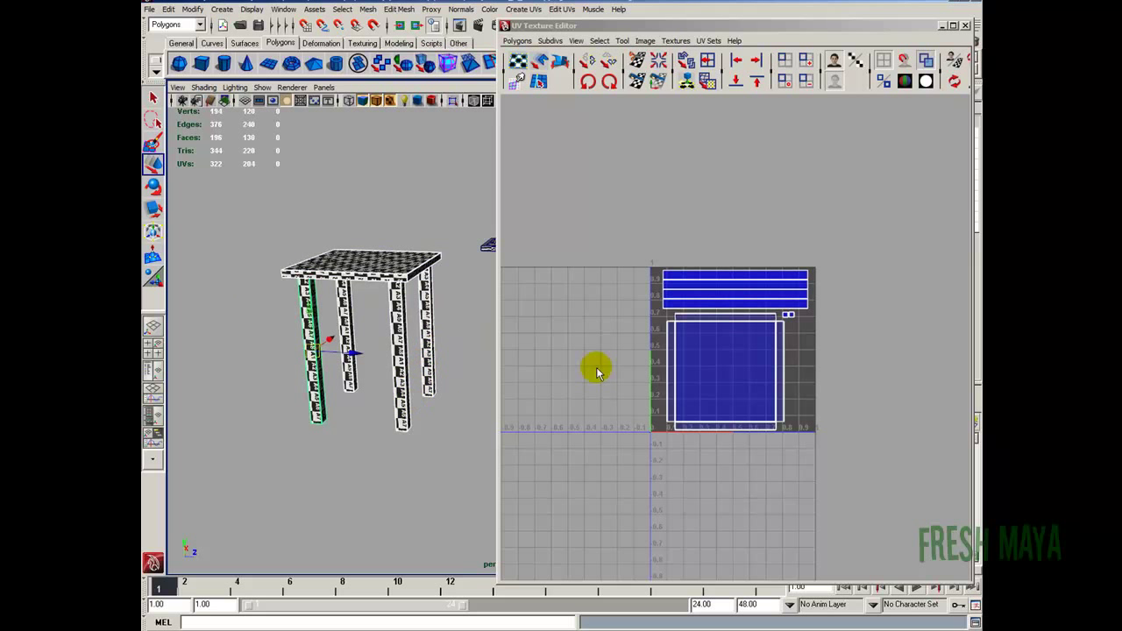
Close the UV Texture Editor and add the selected table top and four legs to lyr_Mapped
left_click(963, 25)
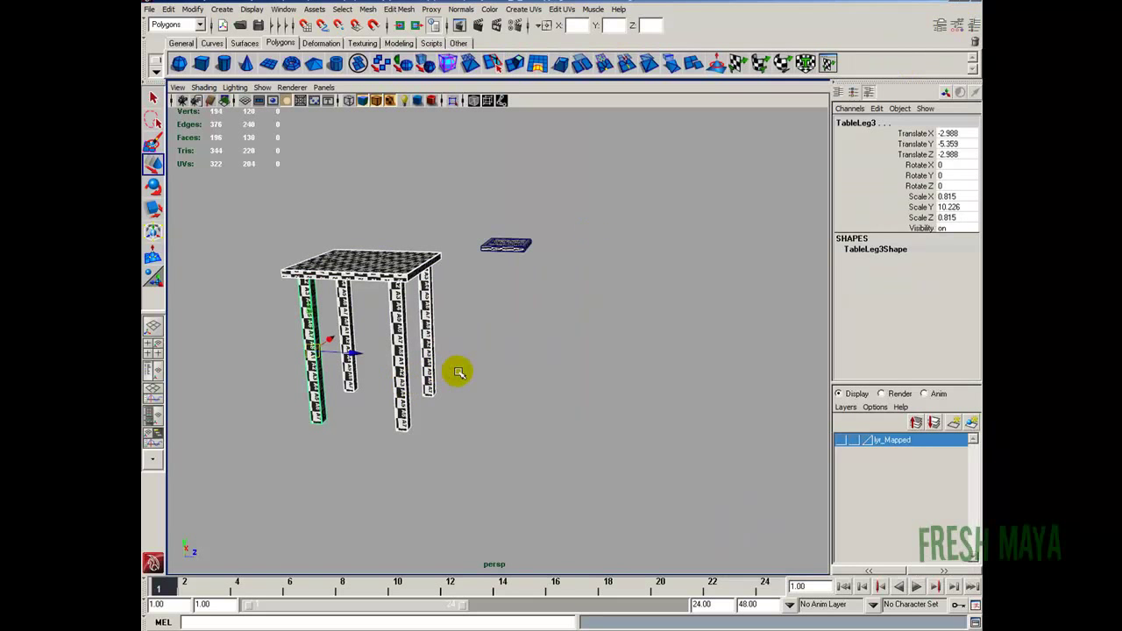
right_click(879, 443)
left_click(846, 471)
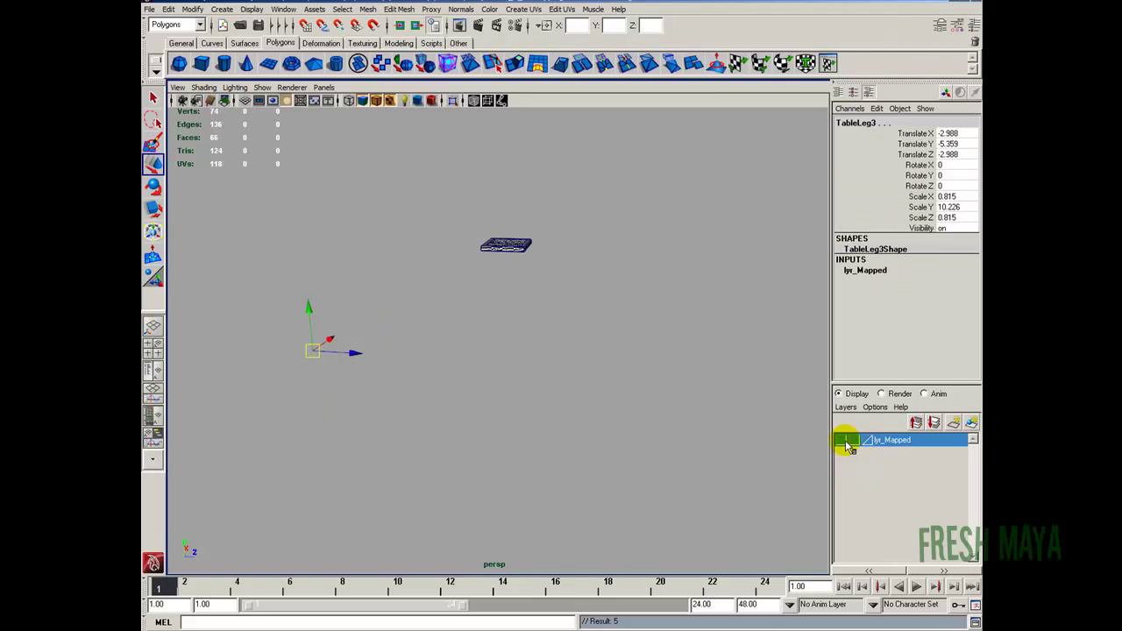
left_click(842, 440)
left_click(841, 440)
Apply automatic mapping to the picture frame
left_click(245, 331)
left_click_drag(246, 331, 527, 279, "alt")
middle_click_drag(528, 278, 420, 499, "alt")
scroll(458, 401, "up", 5)
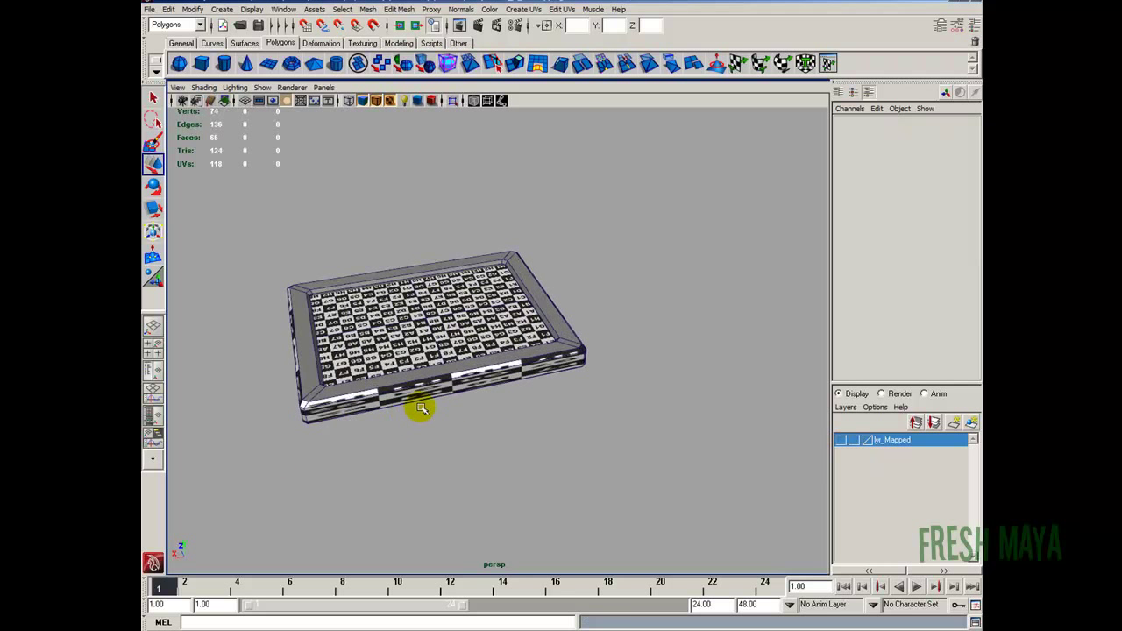
left_click(456, 395)
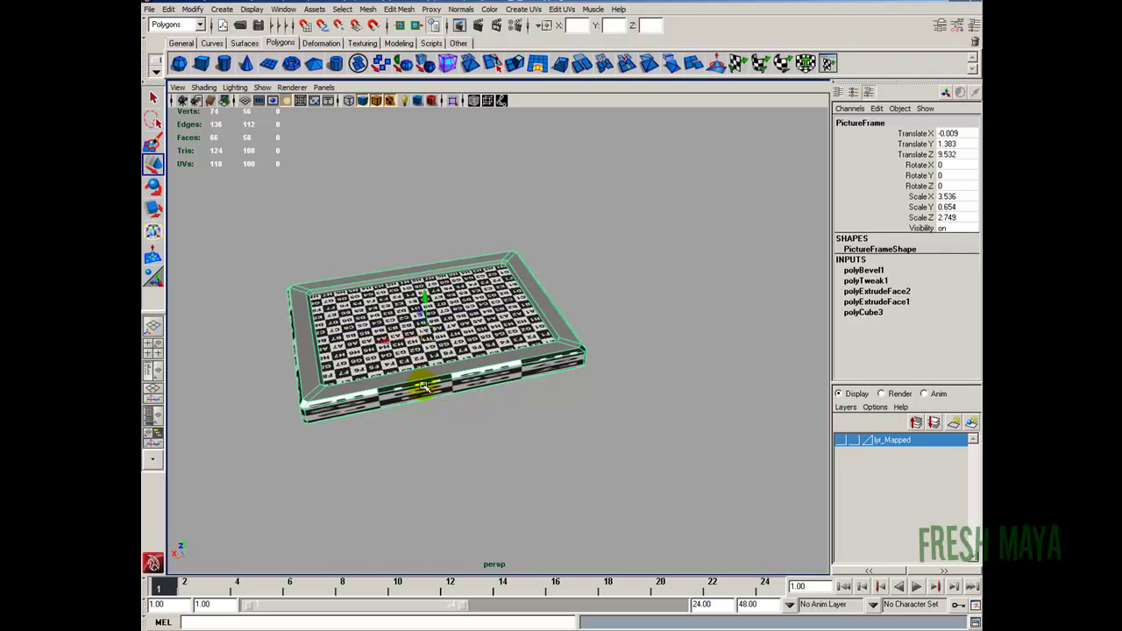
left_click_drag(422, 386, 388, 325, "alt")
left_click(526, 10)
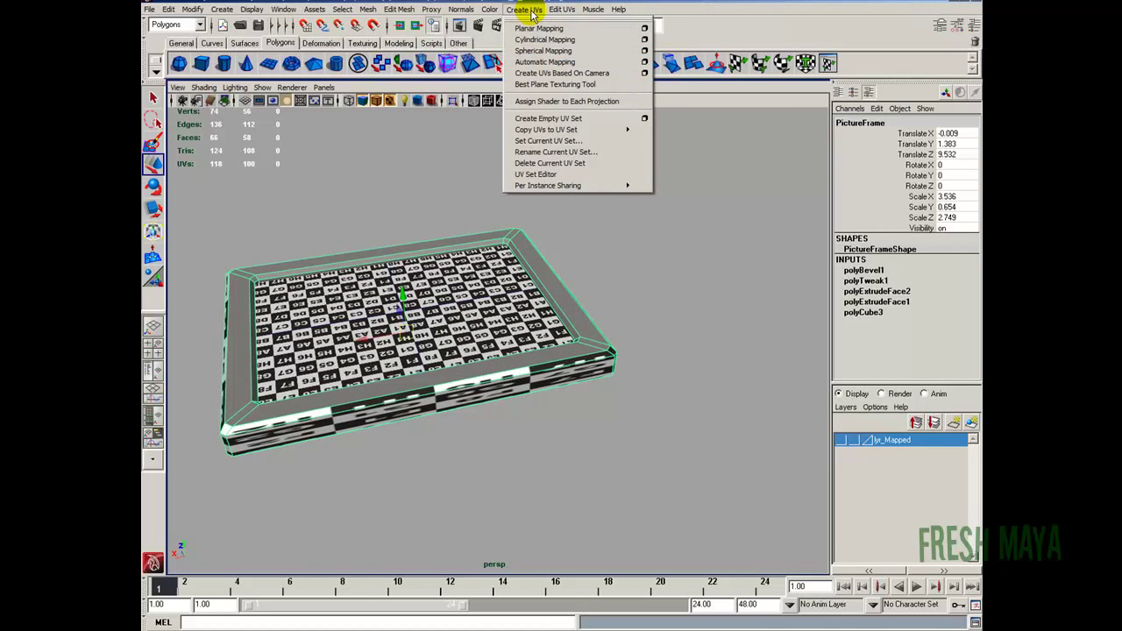
left_click(556, 61)
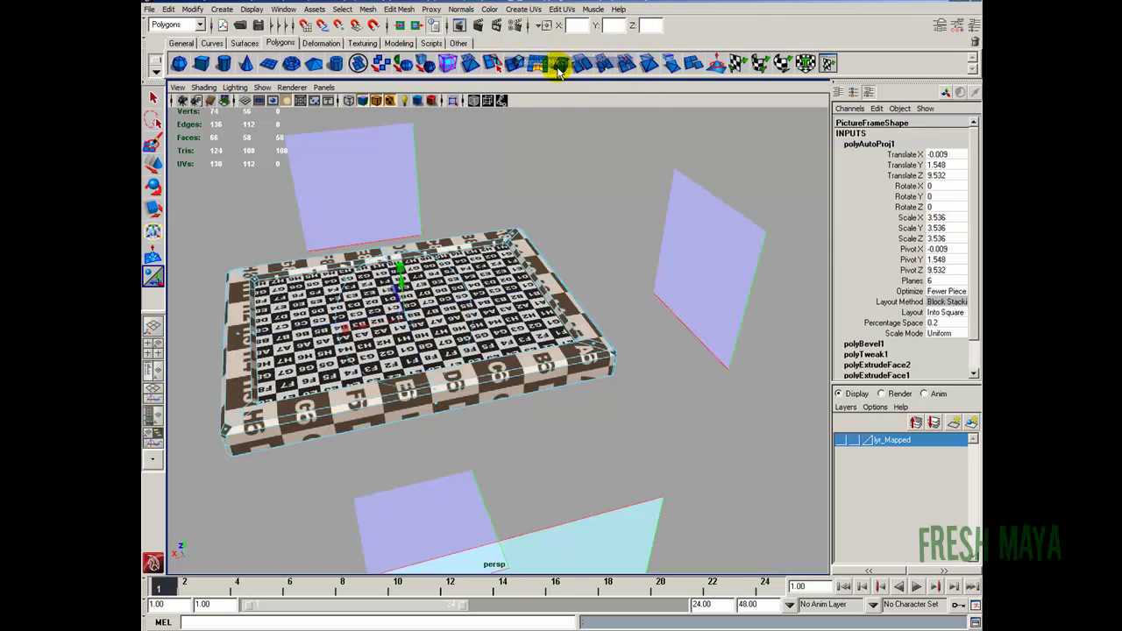
left_click(495, 329)
left_click(544, 233)
scroll(545, 298, "down", 3)
Add the picture frame to lyr_Mapped
left_click(552, 359)
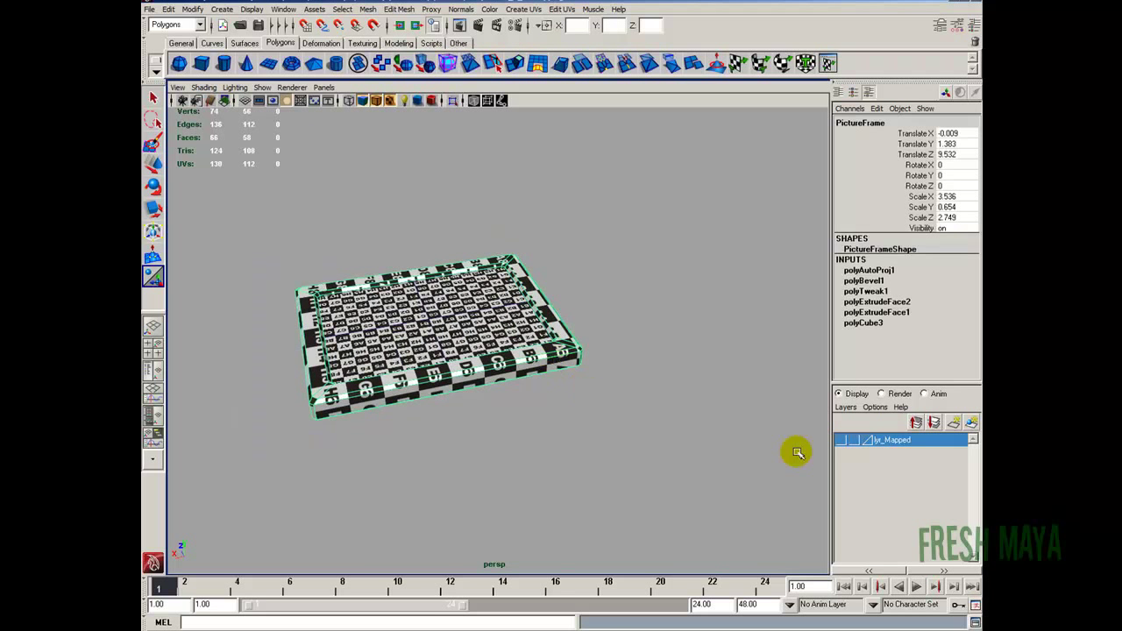
right_click(889, 443)
left_click(846, 470)
Apply planar mapping to the picture glass, projected from the Y axis and fitted to the bounding box
left_click(403, 321)
right_click_drag(383, 358, 446, 376, "alt")
left_click_drag(445, 377, 495, 324, "alt")
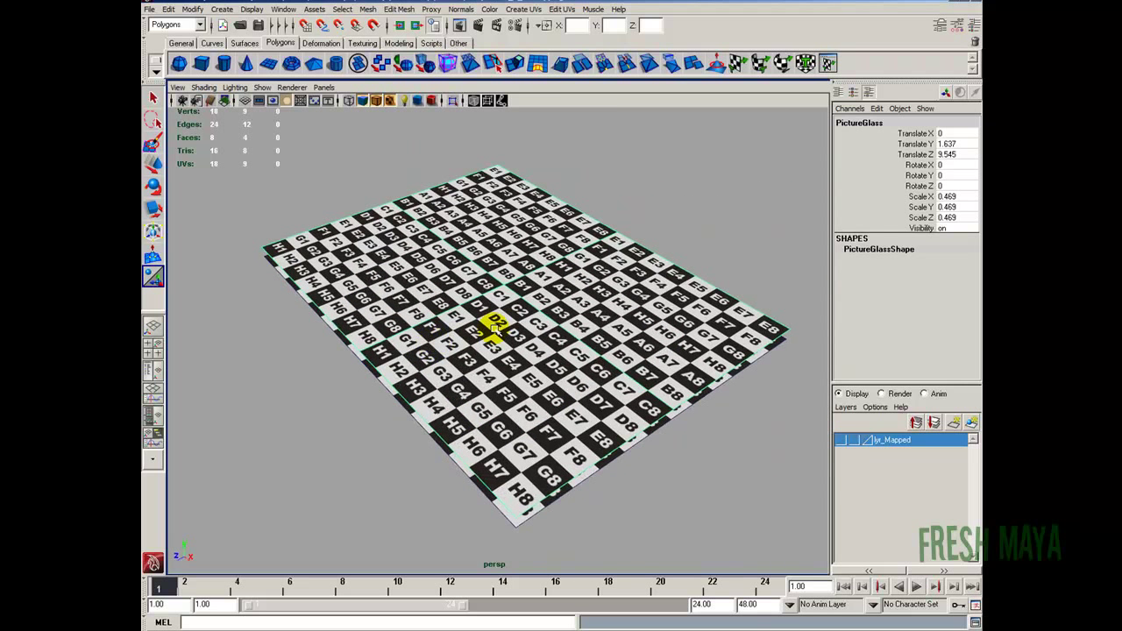
left_click(536, 9)
left_click(644, 26)
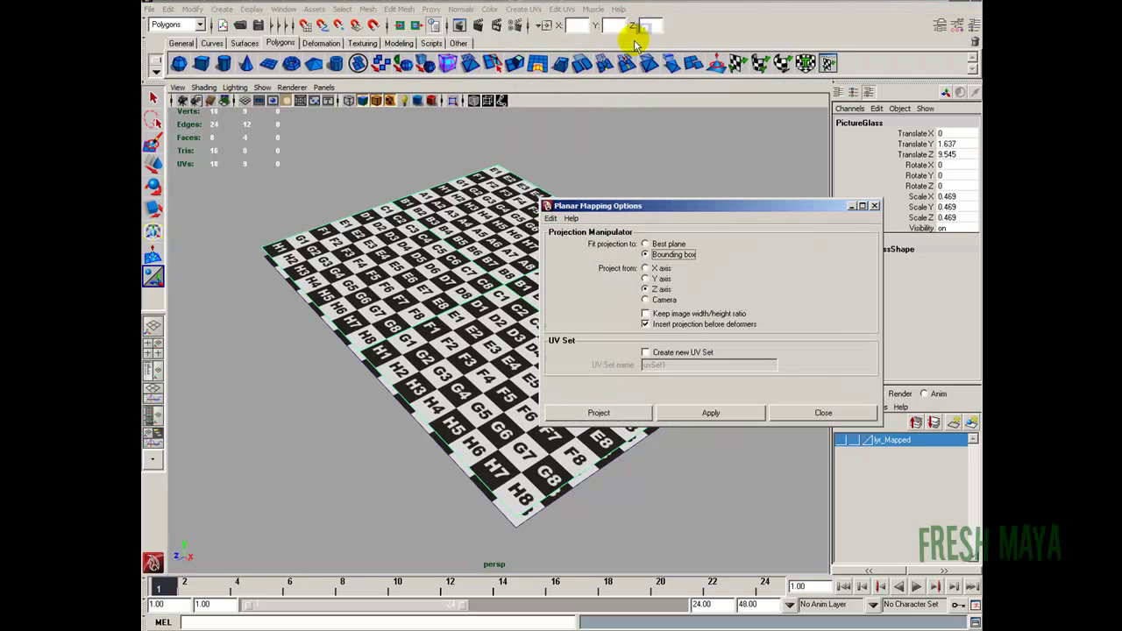
left_click(649, 278)
left_click(601, 414)
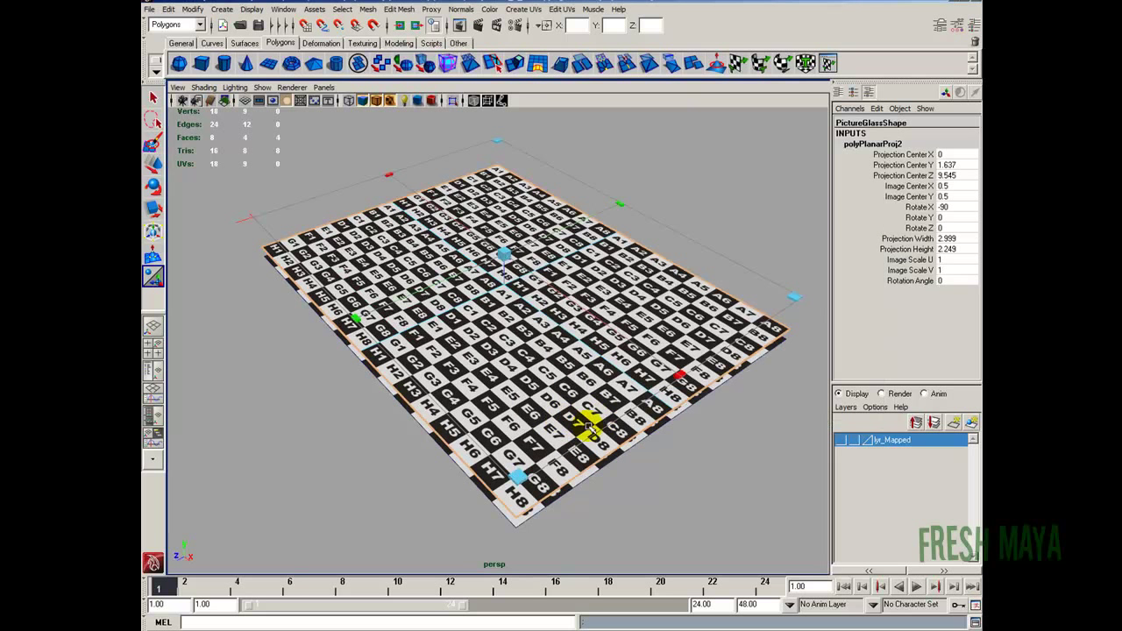
left_click(587, 424)
Add the picture glass to lyr_Mapped
left_click_drag(604, 403, 528, 394, "alt")
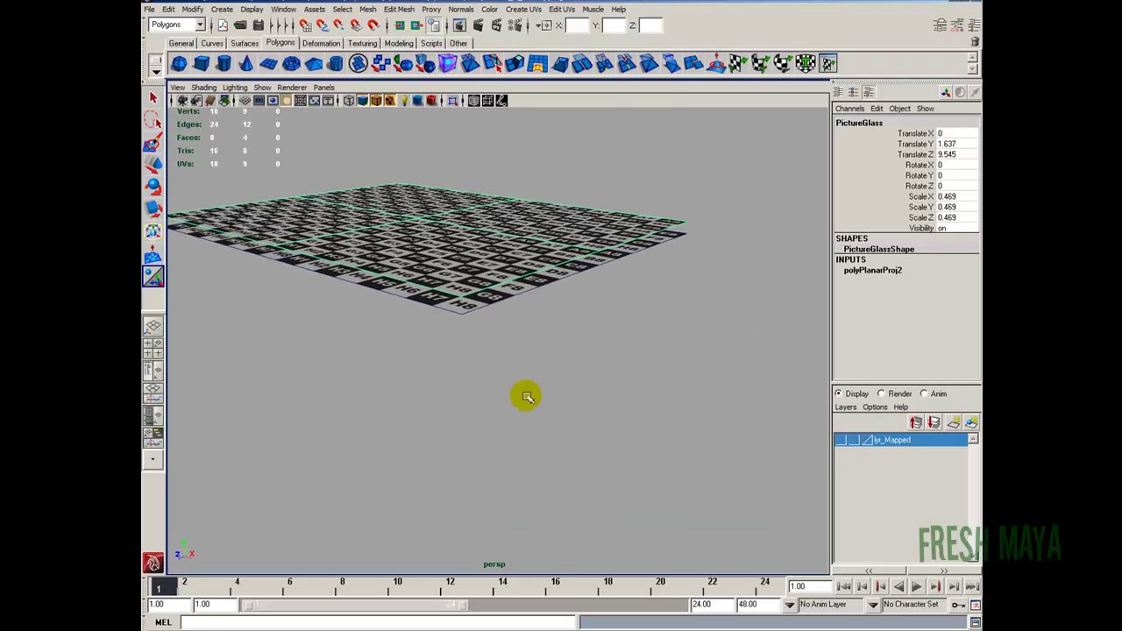
right_click(904, 439)
left_click(852, 469)
Apply planar mapping to the picture plane, projected from the Y axis and fitted to the bounding box
left_click(488, 305)
left_click_drag(395, 228, 529, 330, "alt")
scroll(528, 330, "down", 5)
middle_click_drag(529, 331, 315, 266, "alt")
left_click_drag(316, 265, 350, 312, "alt")
scroll(351, 313, "up", 3)
middle_click_drag(351, 313, 399, 263, "alt")
left_click_drag(399, 263, 369, 288, "alt")
left_click(531, 9)
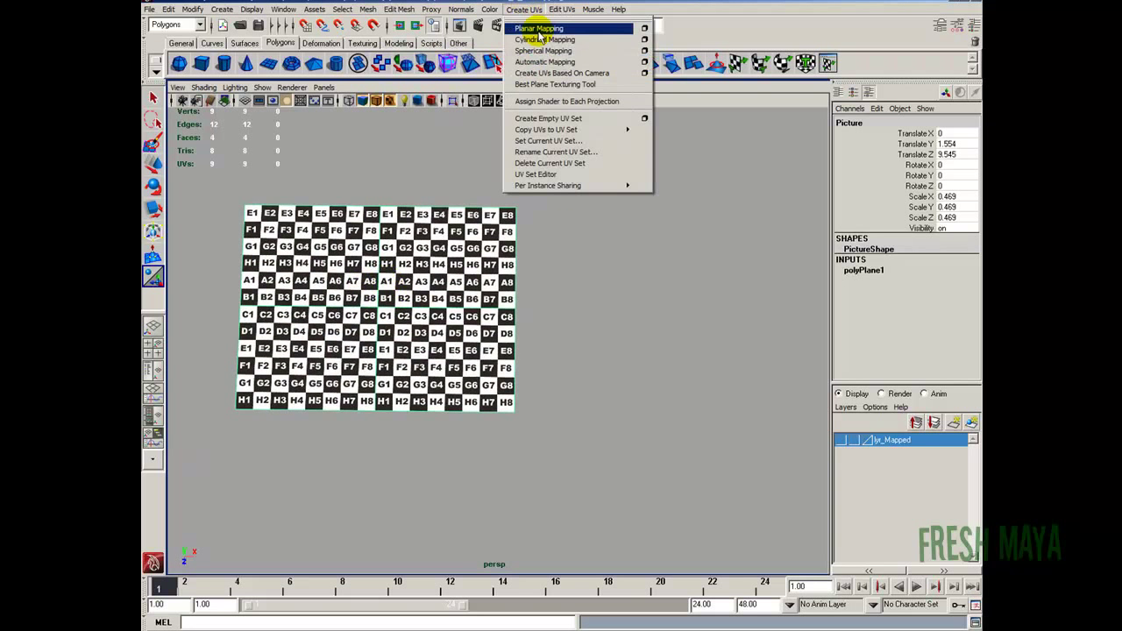
left_click(642, 27)
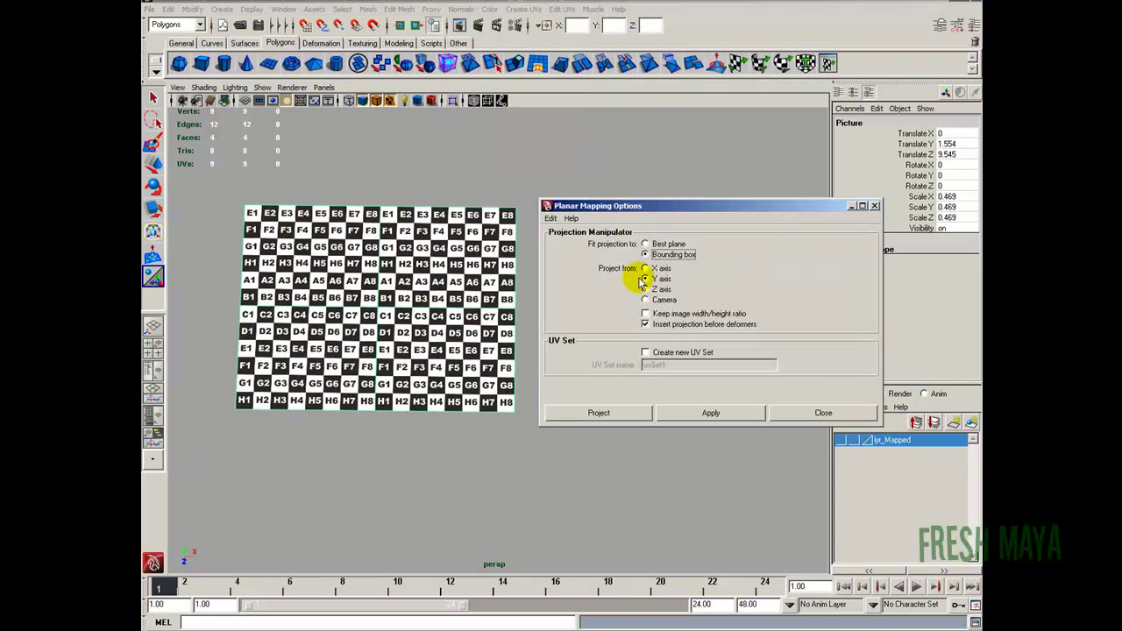
left_click(612, 418)
left_click_drag(528, 430, 521, 415, "alt")
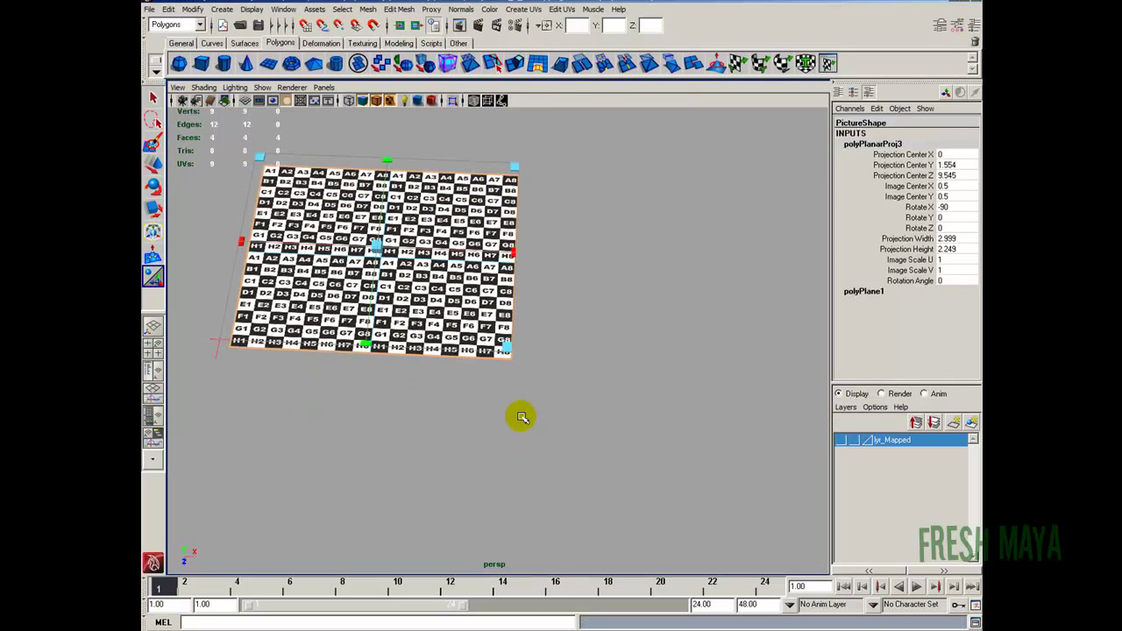
left_click(519, 412)
Inspect the checkers on the picture plane and open its UVs in the UV Texture Editor
left_click_drag(392, 253, 396, 276, "alt")
right_click_drag(396, 276, 389, 308, "alt")
middle_click_drag(388, 307, 442, 279, "alt")
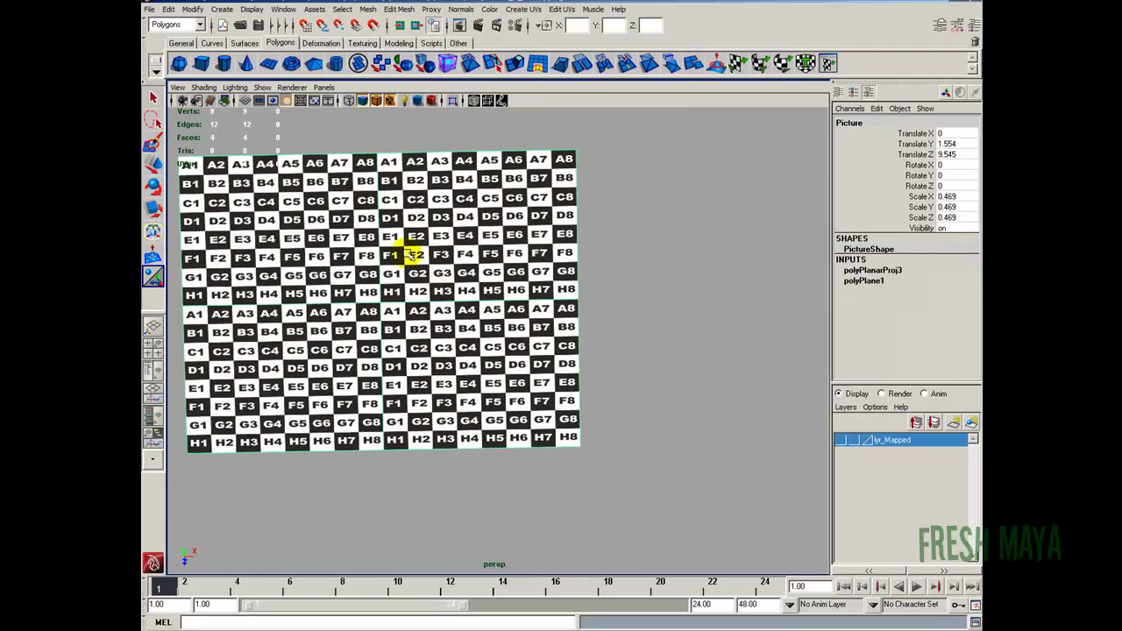
right_click_drag(530, 262, 468, 272, "alt")
middle_click_drag(469, 272, 415, 276, "alt")
right_click_drag(487, 268, 427, 268, "alt")
middle_click_drag(427, 268, 336, 289, "alt")
mouse_move(336, 288)
right_mouse_down("alt")
mouse_move(391, 291)
mouse_move(342, 298)
right_mouse_up("alt")
middle_click_drag(342, 298, 376, 296, "alt")
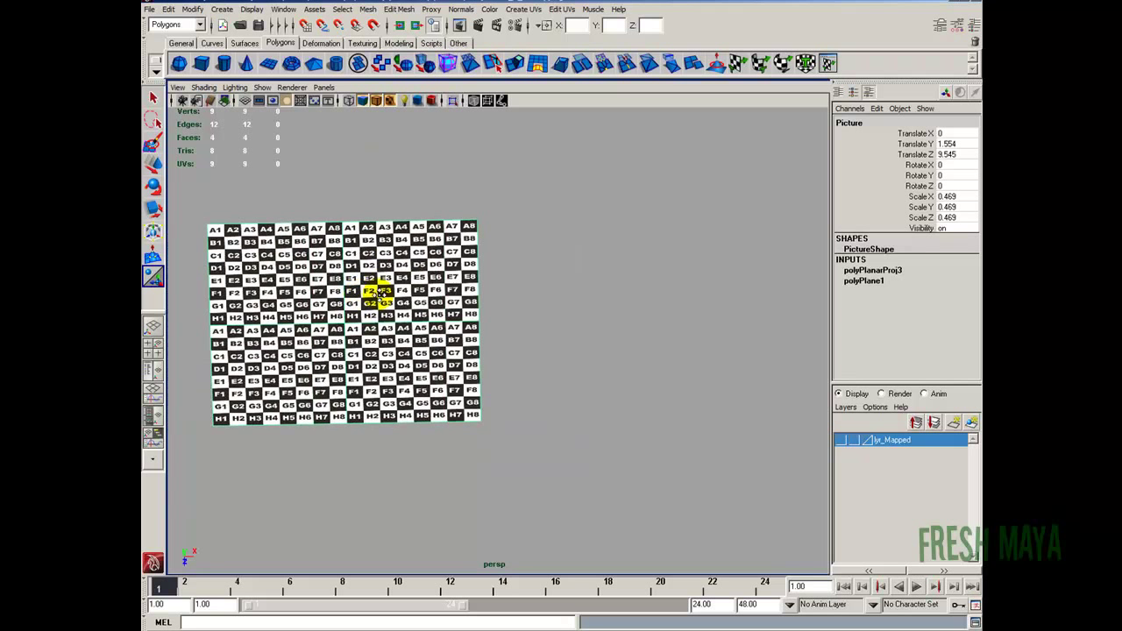
left_click(558, 10)
left_click(594, 254)
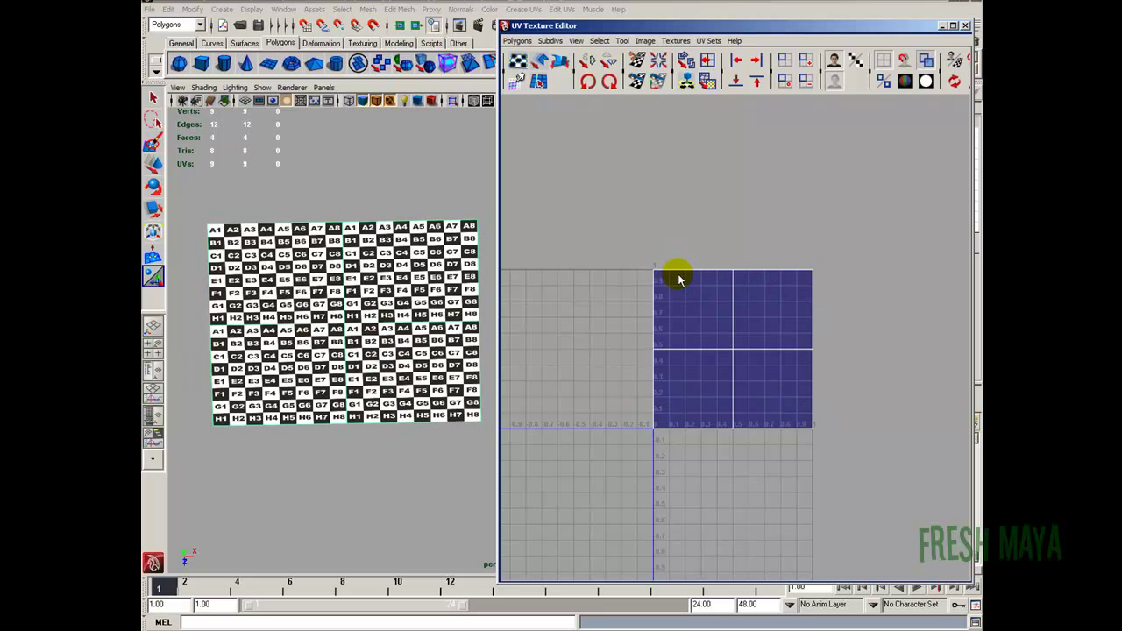
Try moving all of the picture plane's UVs sideways out of the 0 to 1 texture space, and undo the move
right_click_drag(732, 312, 775, 309)
left_click_drag(599, 216, 839, 435)
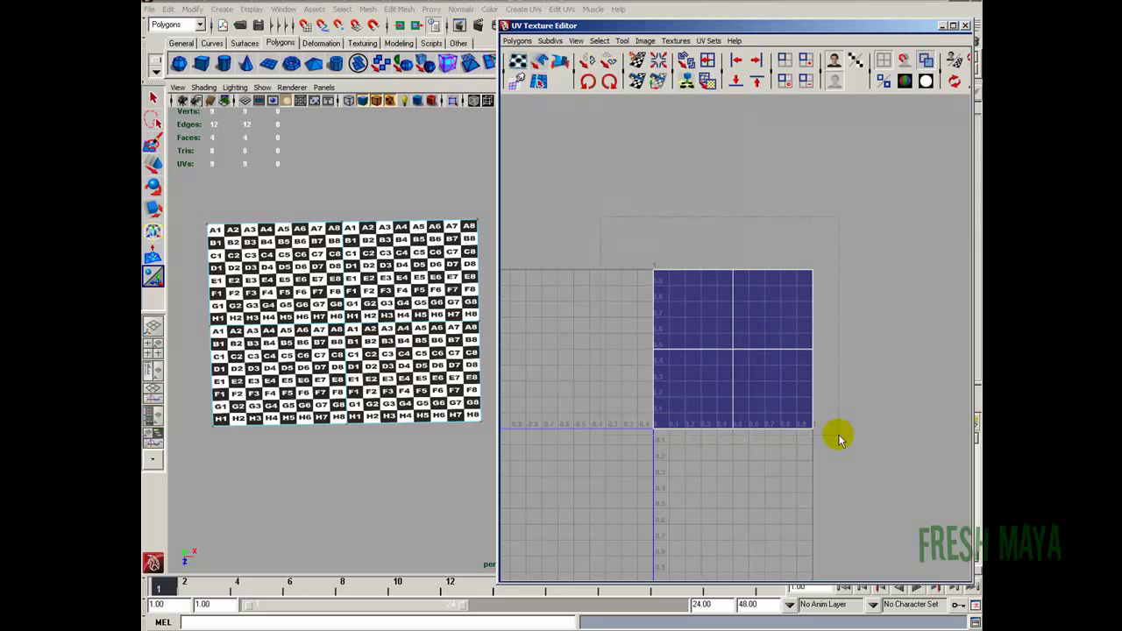
key("w")
left_click_drag(814, 348, 642, 368)
middle_click_drag(642, 366, 768, 339, "alt")
left_click_drag(769, 322, 762, 321)
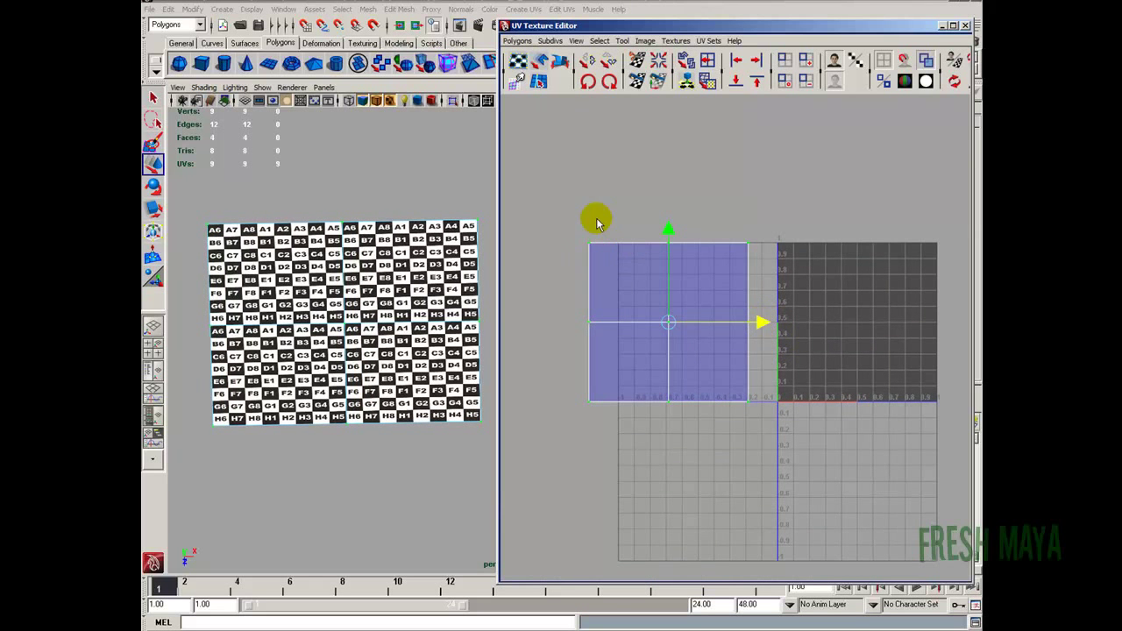
key("ctrl+z")
key("ctrl+z")
Compare the picture plane's UV layout with its checkers, return to object selection and close the UV Texture Editor
middle_click_drag(777, 353, 680, 351, "alt")
right_click_drag(680, 350, 694, 358, "alt")
middle_click_drag(694, 357, 661, 361, "alt")
right_click_drag(661, 360, 684, 359, "alt")
middle_click(491, 308)
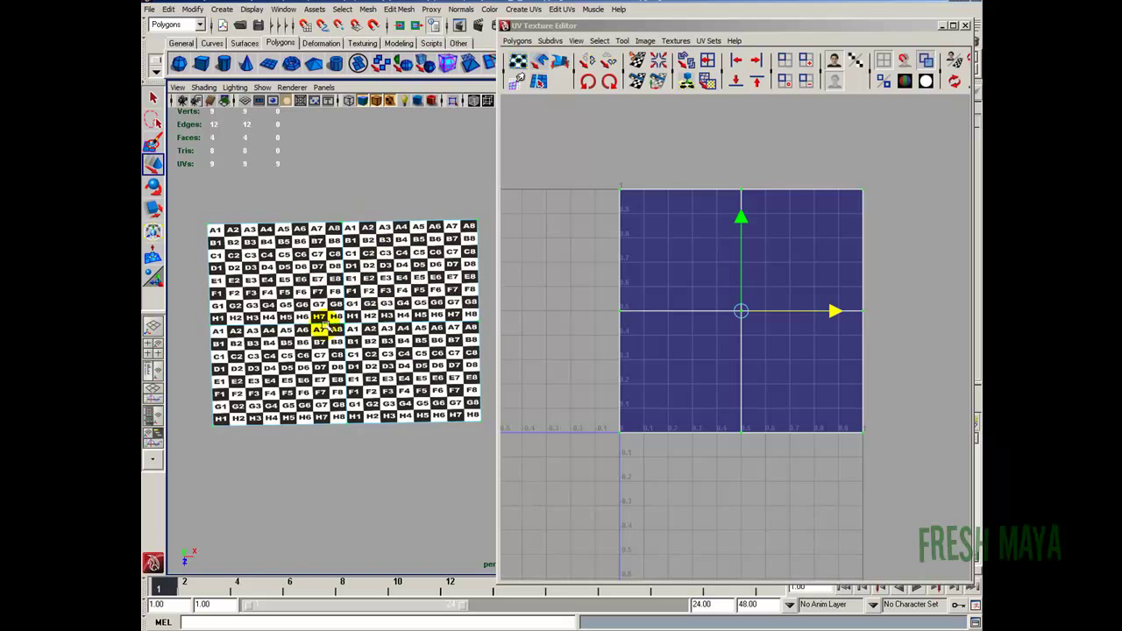
left_click(376, 273)
left_click(966, 25)
Add the picture plane to lyr_Mapped
right_click_drag(532, 307, 408, 324, "alt")
left_click_drag(407, 324, 393, 281, "alt")
right_click_drag(393, 281, 517, 302, "alt")
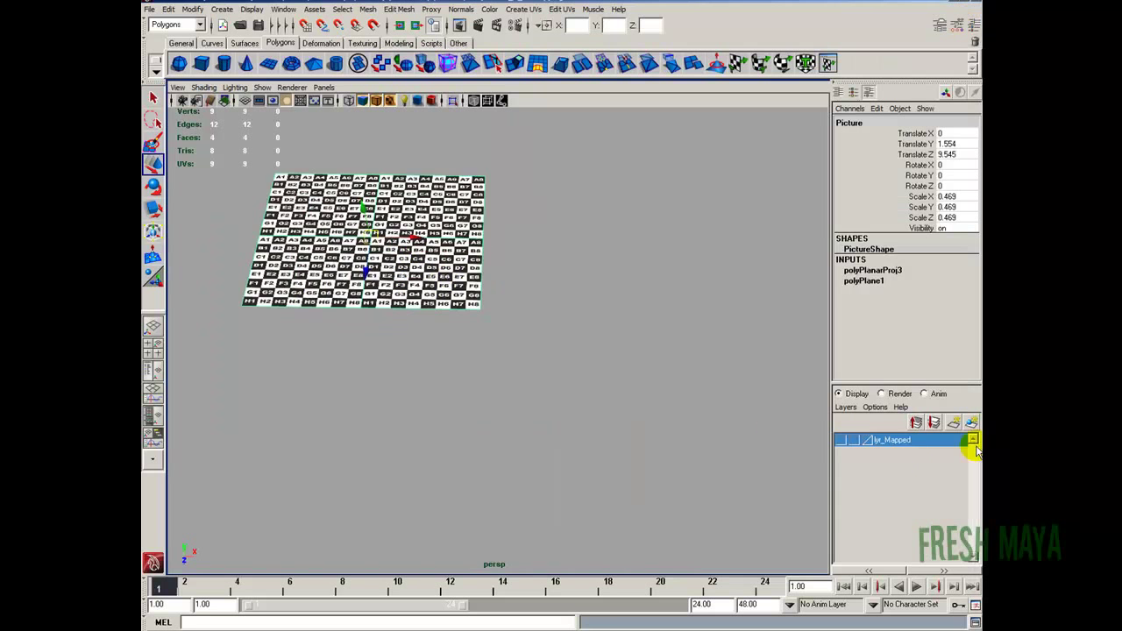
right_click(899, 440)
left_click(851, 465)
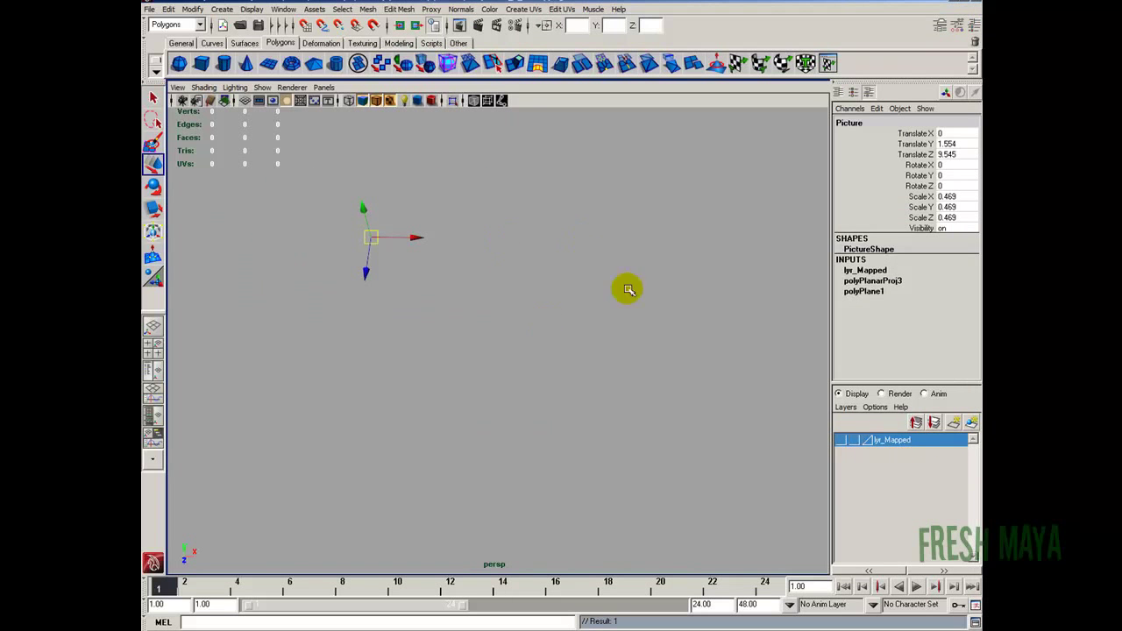
Make lyr_Mapped visible, select all the mapped objects and delete their construction history
left_click(840, 439)
left_click_drag(561, 338, 491, 337, "alt")
right_click_drag(591, 247, 411, 193, "alt")
middle_click_drag(411, 193, 445, 240, "alt")
left_click_drag(304, 205, 636, 467)
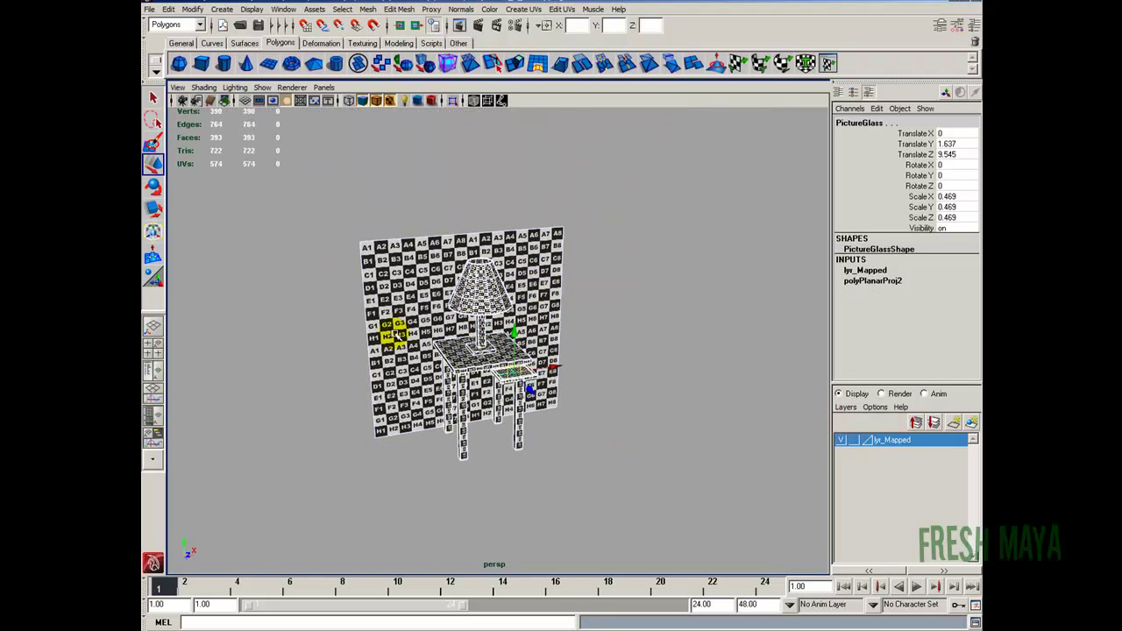
left_click(171, 10)
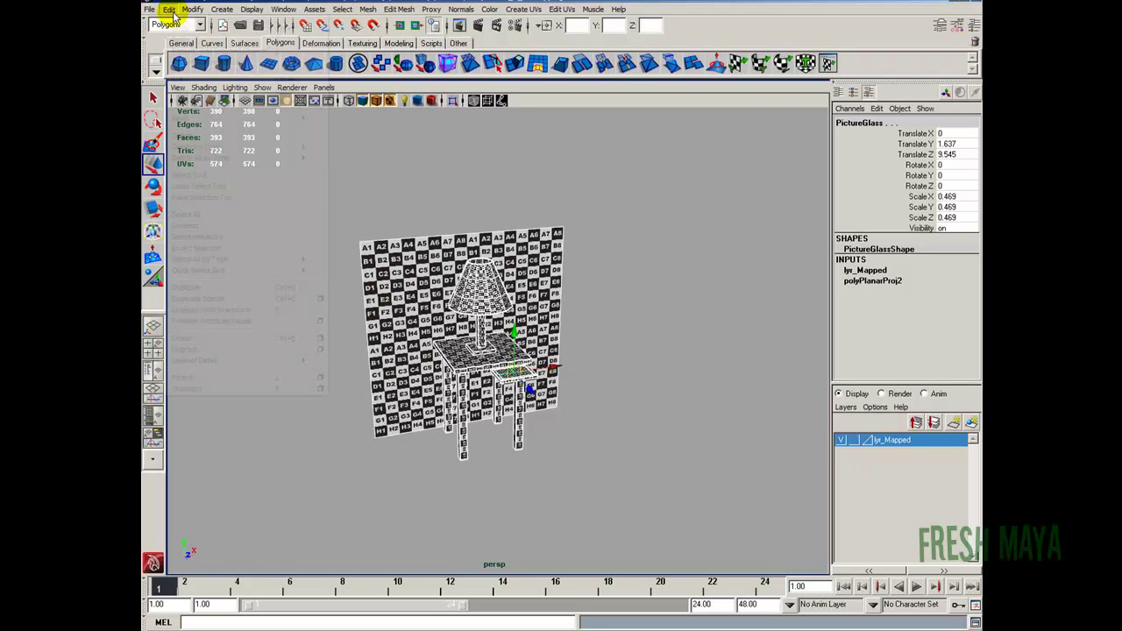
left_click(337, 156)
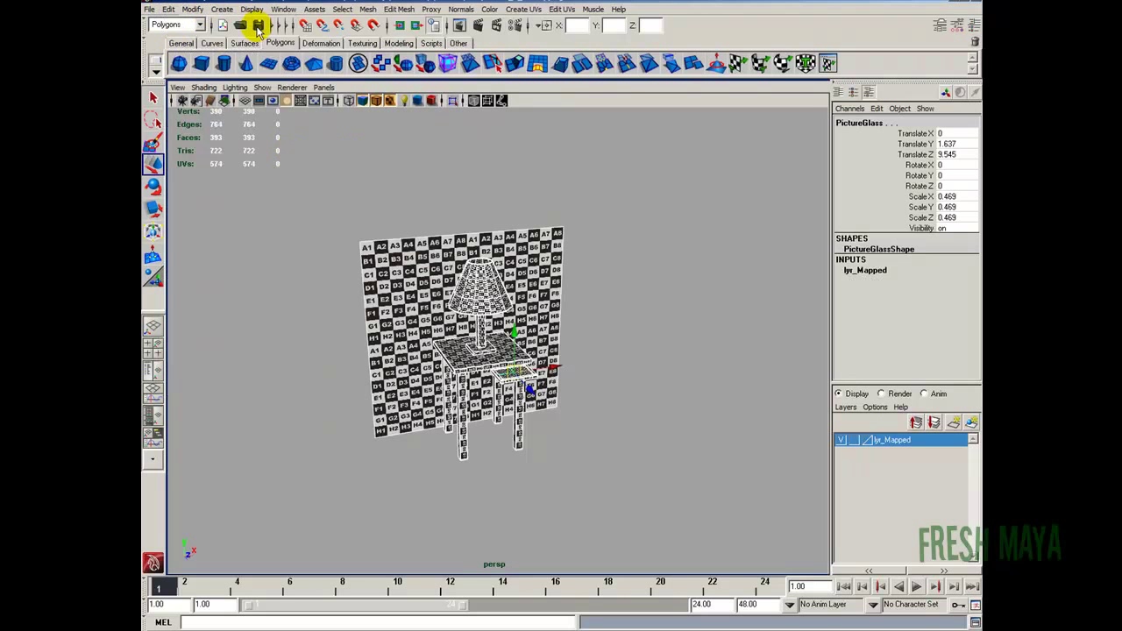
Save the scene, clear the selection and inspect the checkers across all the mapped objects
left_click(258, 27)
left_click(546, 227)
key("a")
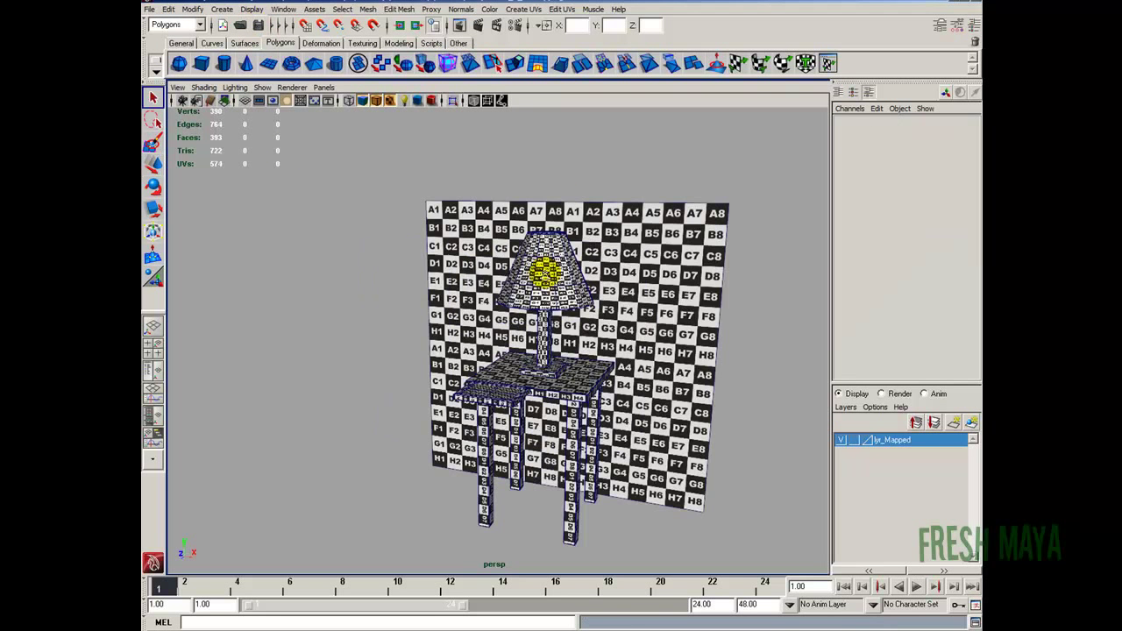
left_click_drag(558, 266, 522, 308, "alt")
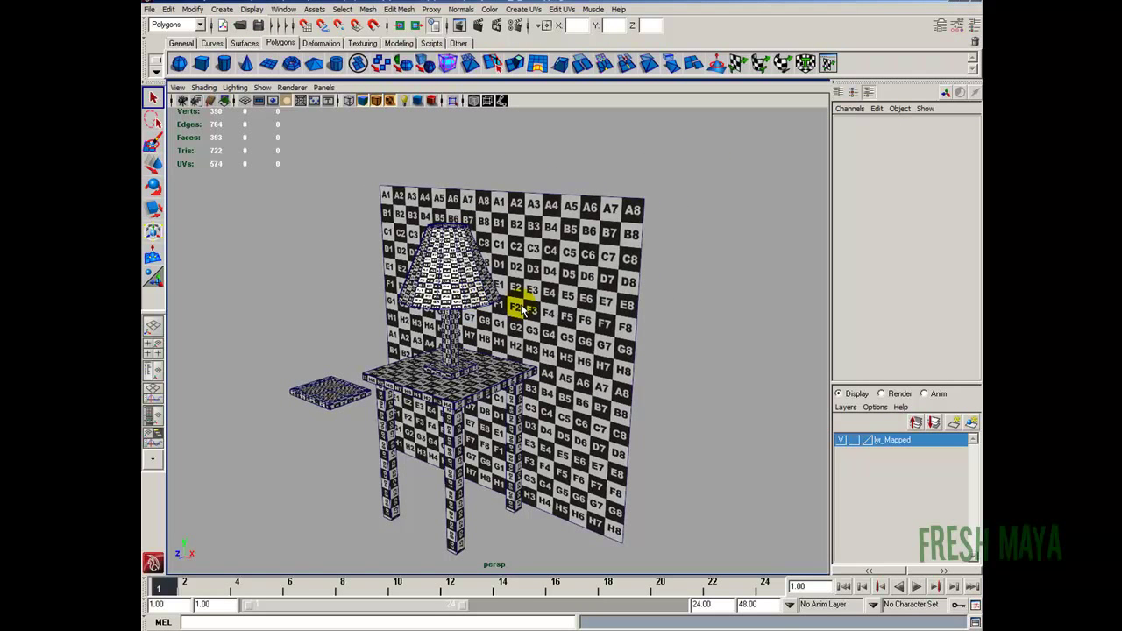